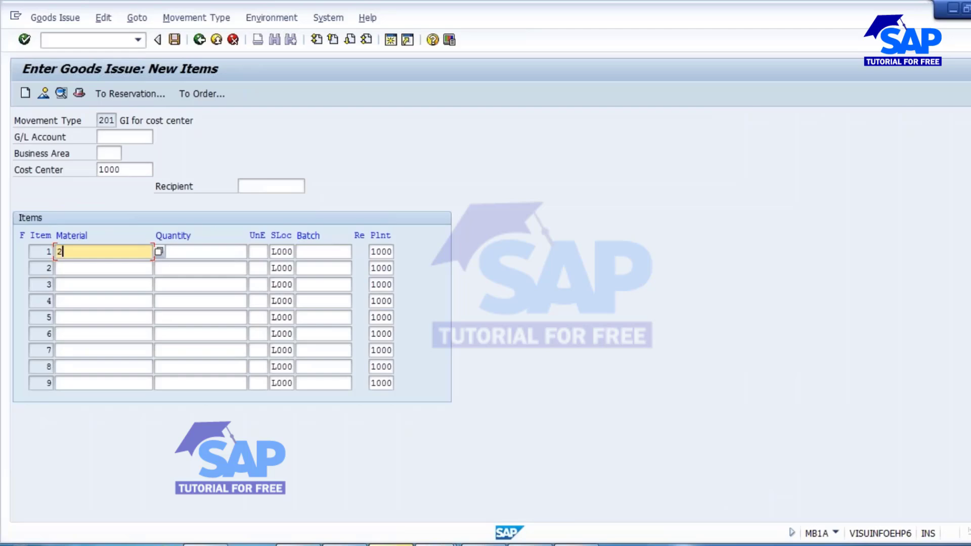
key(Tab)
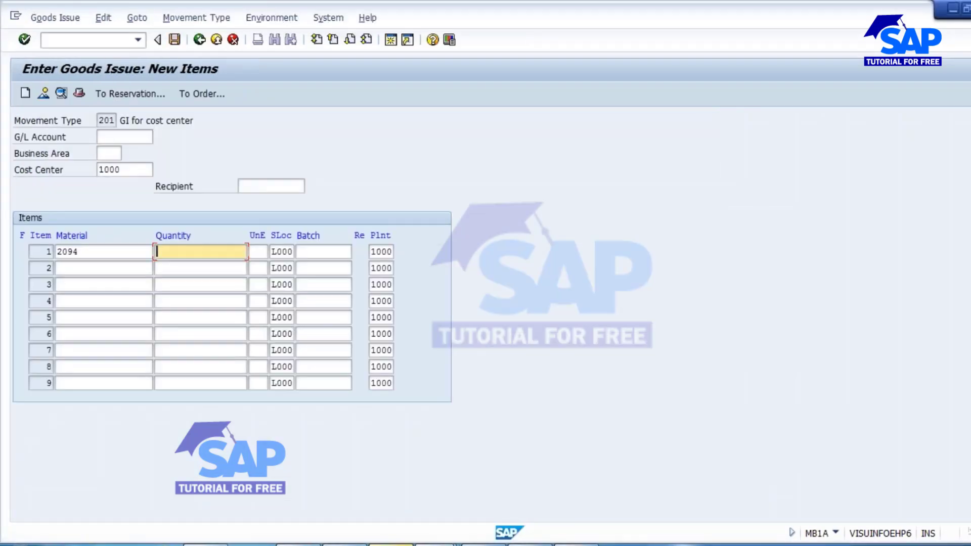
text(50)
key(Tab)
click(336, 252)
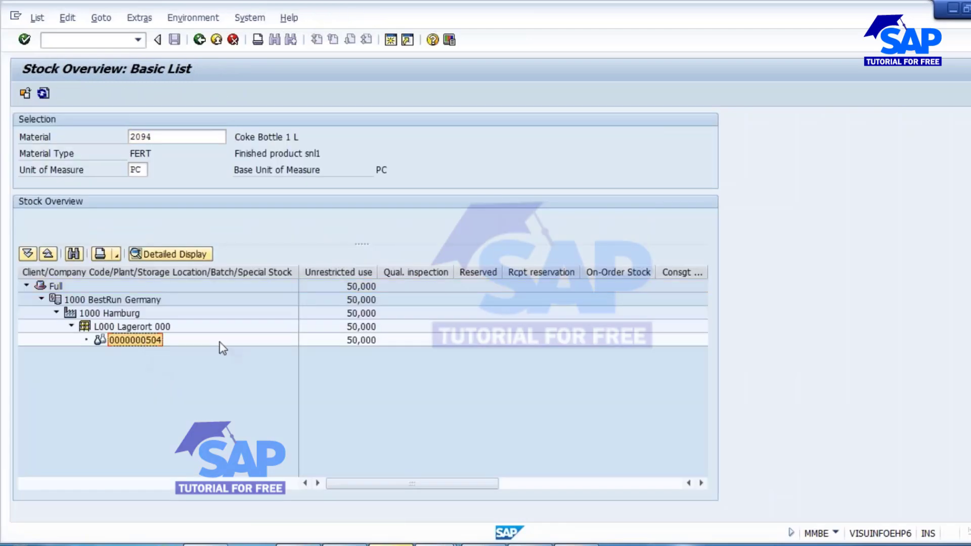
key(alt+Tab)
key(ctrl+v)
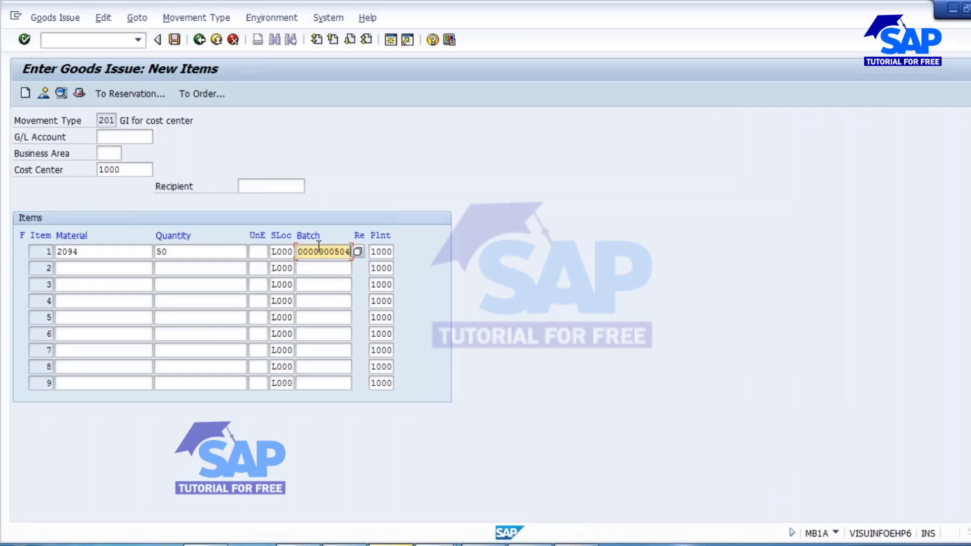
key(Return)
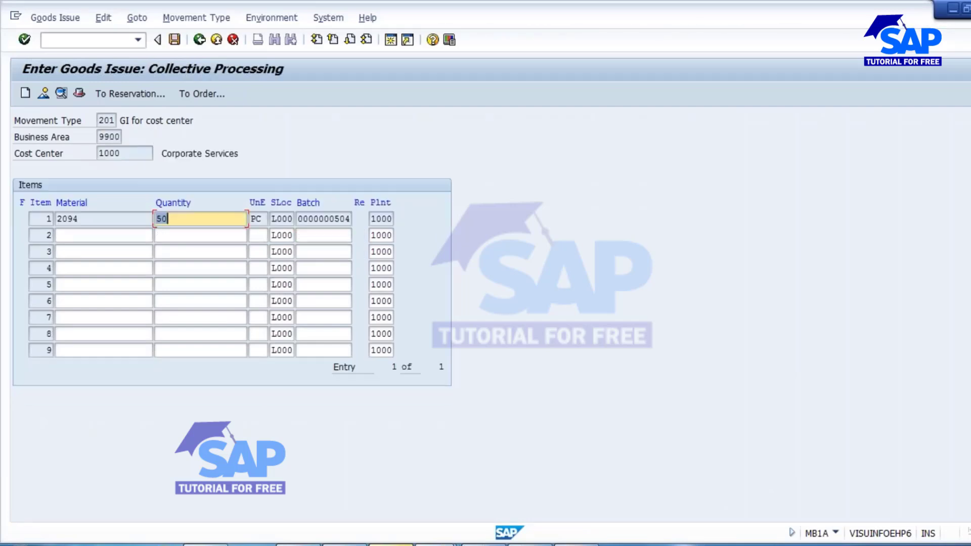
click(175, 40)
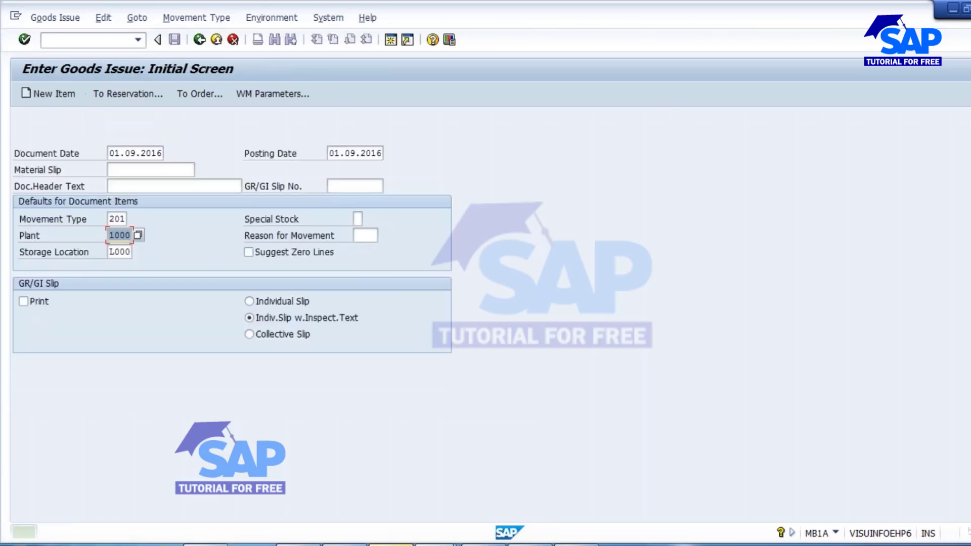
Switch to the stock/requirements list for material 2094, refresh it and check the available quantity of the stock line.
key(alt+Tab)
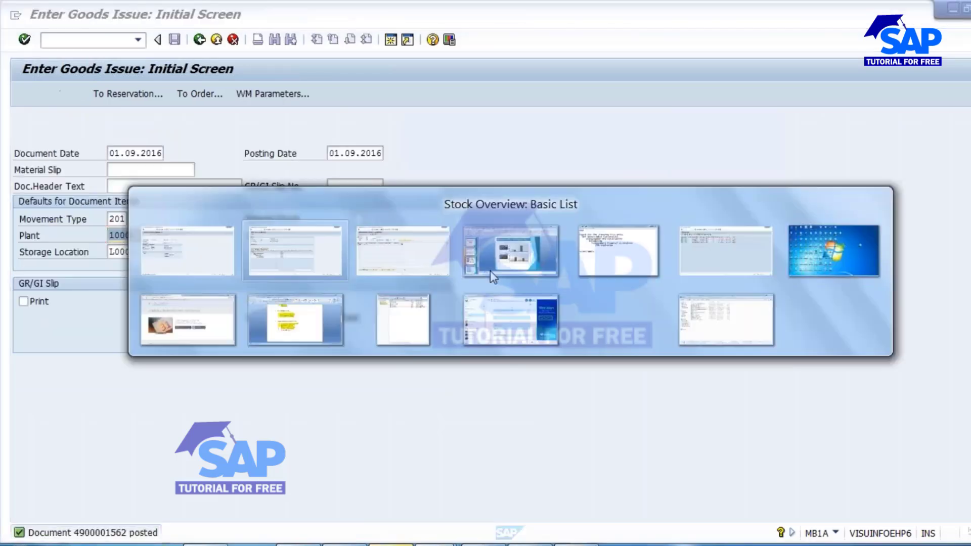
key(alt+Tab)
click(437, 544)
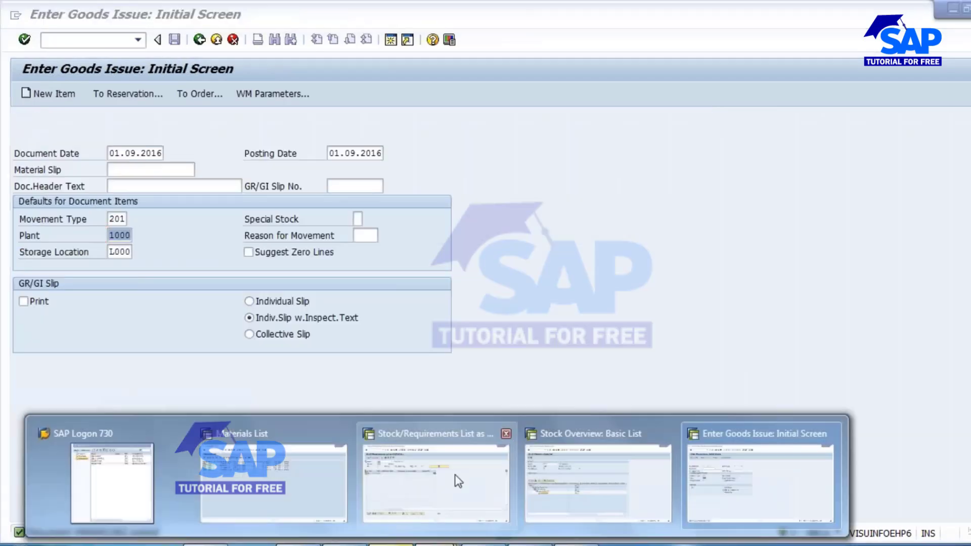
click(401, 473)
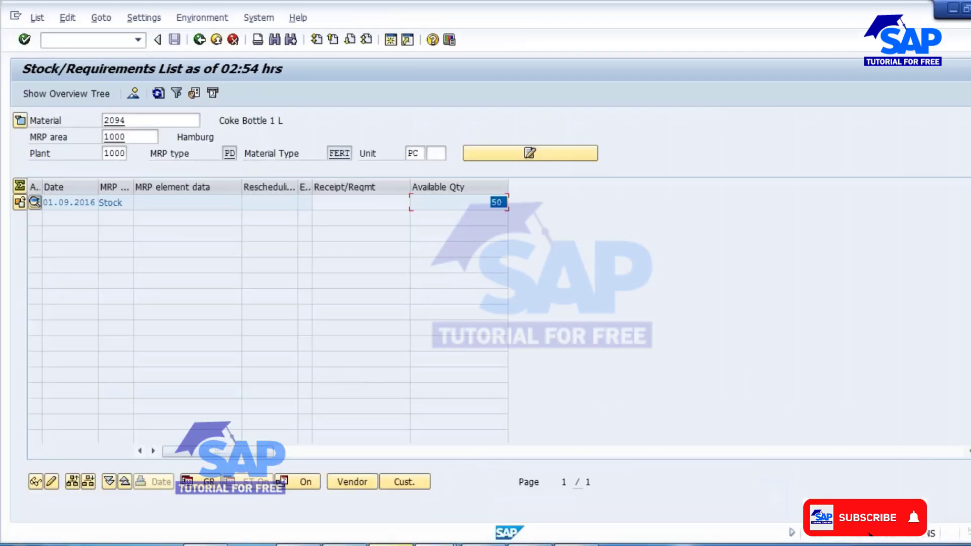
click(159, 94)
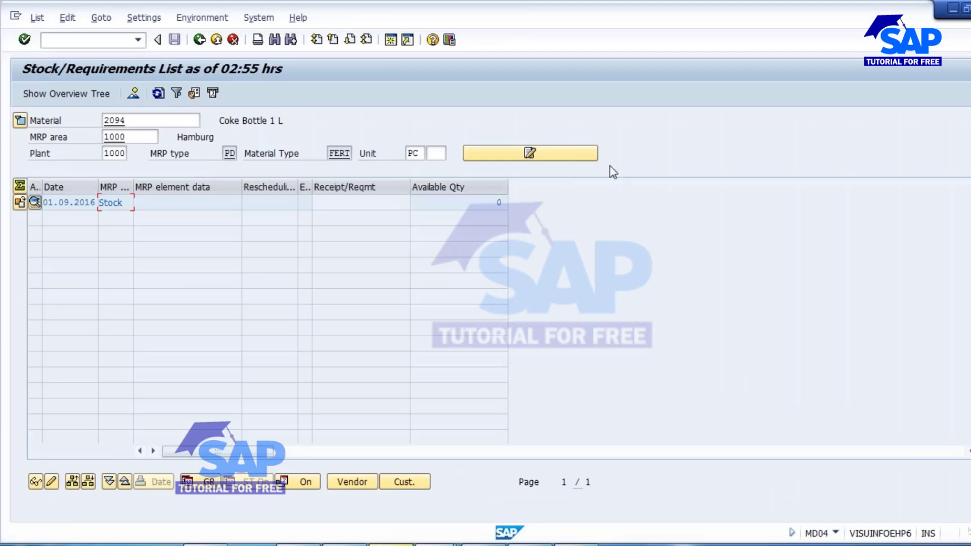
double_click(500, 202)
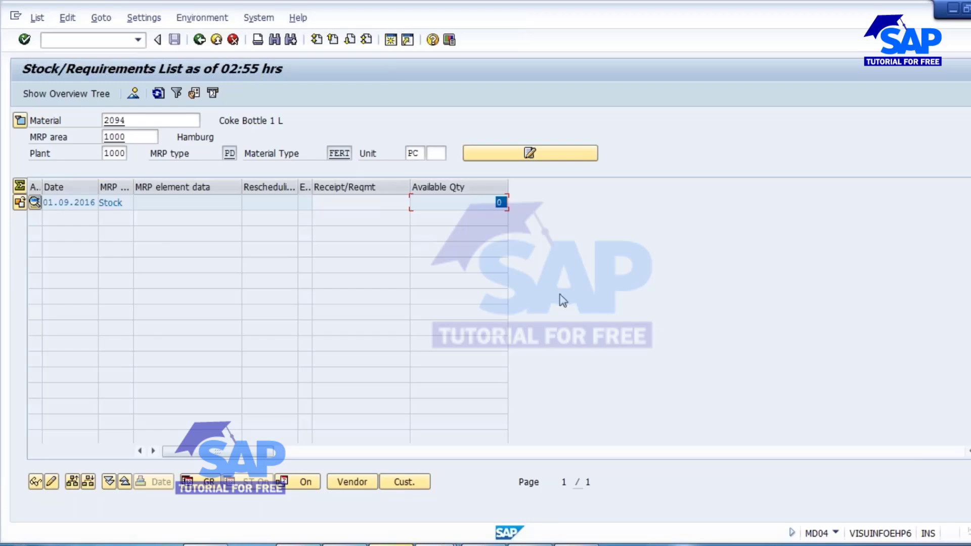
Switch to the PowerPoint presentation to review the Minimum Lot Size / Maximum Lot Size slide.
click(576, 545)
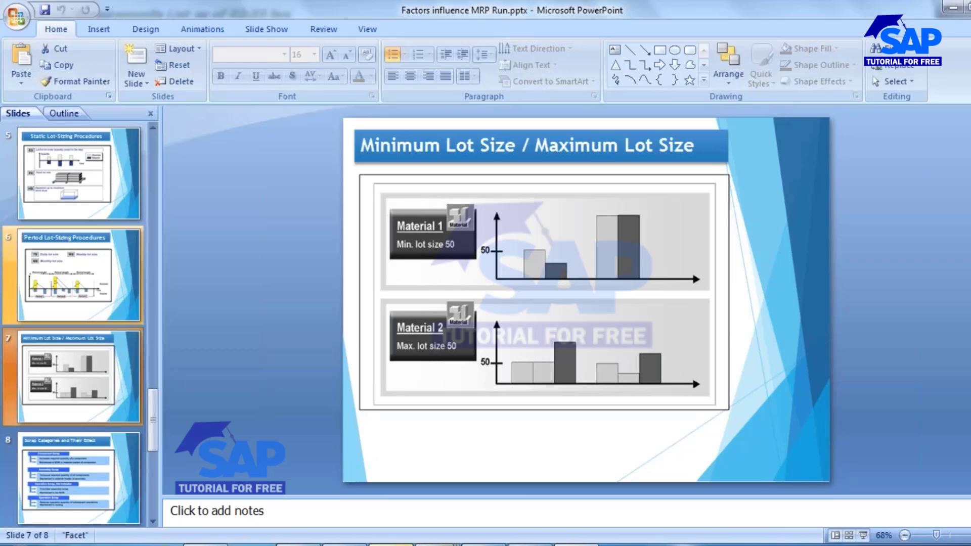
Return to the SAP stock overview session, start transaction MM02 and open the MRP 1 view of material 2094 for plant 1000.
mouse_move(437, 545)
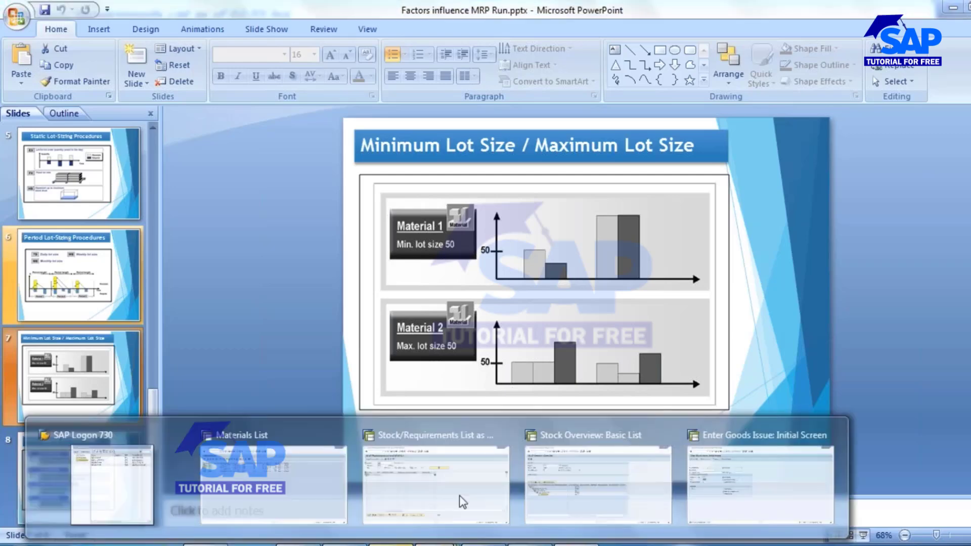
click(533, 457)
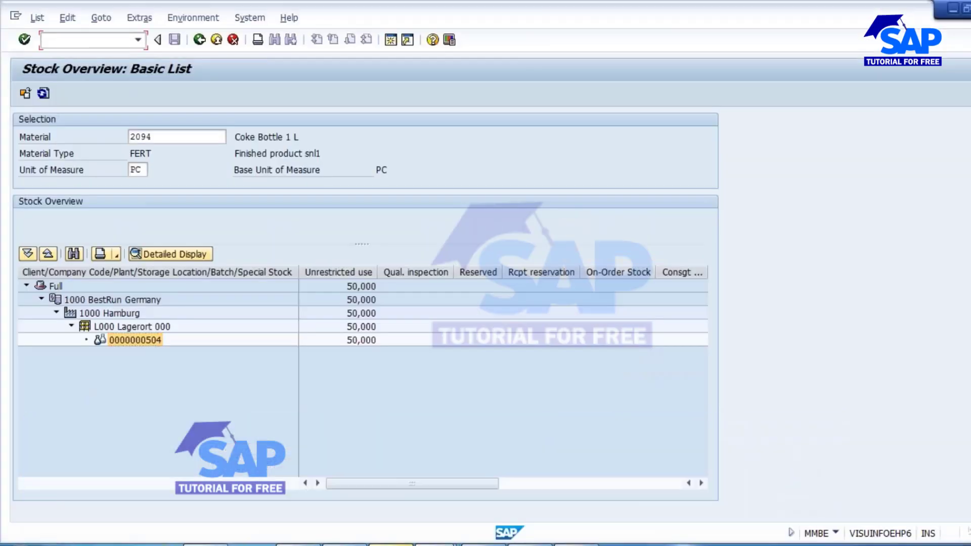
text(/nmm02)
key(Return)
key(Return)
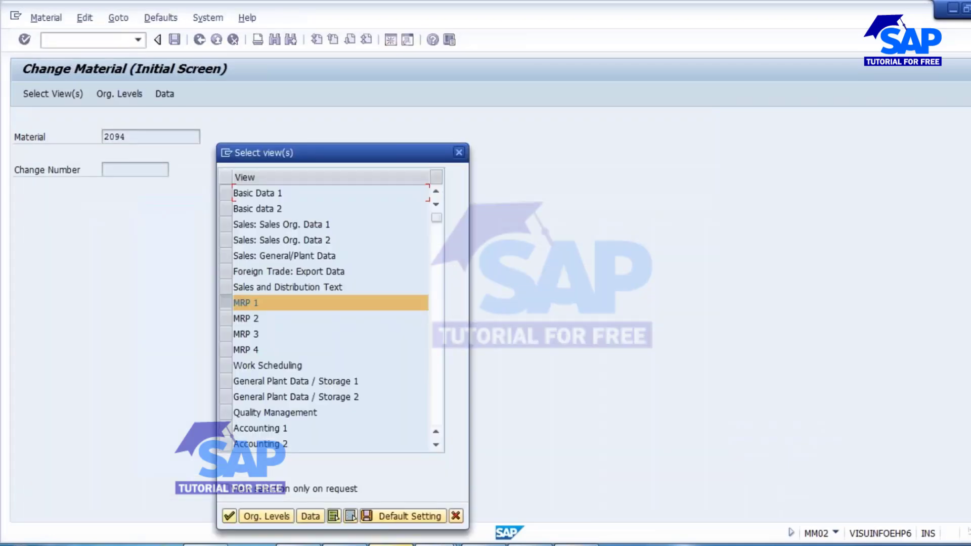
key(Return)
key(Return)
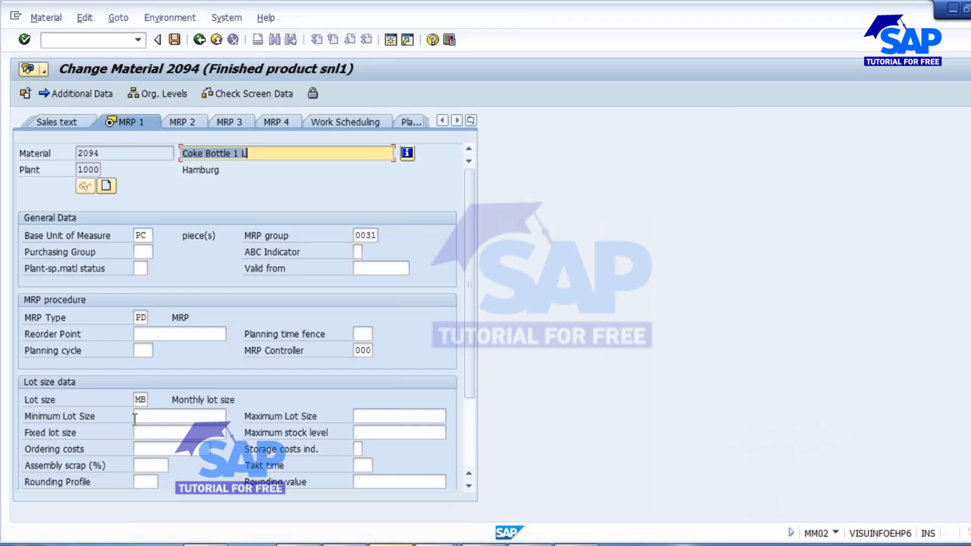
Set the material's lot size to EX and its minimum lot size to 200, and save the material.
click(140, 399)
key(BackSpace)
key(BackSpace)
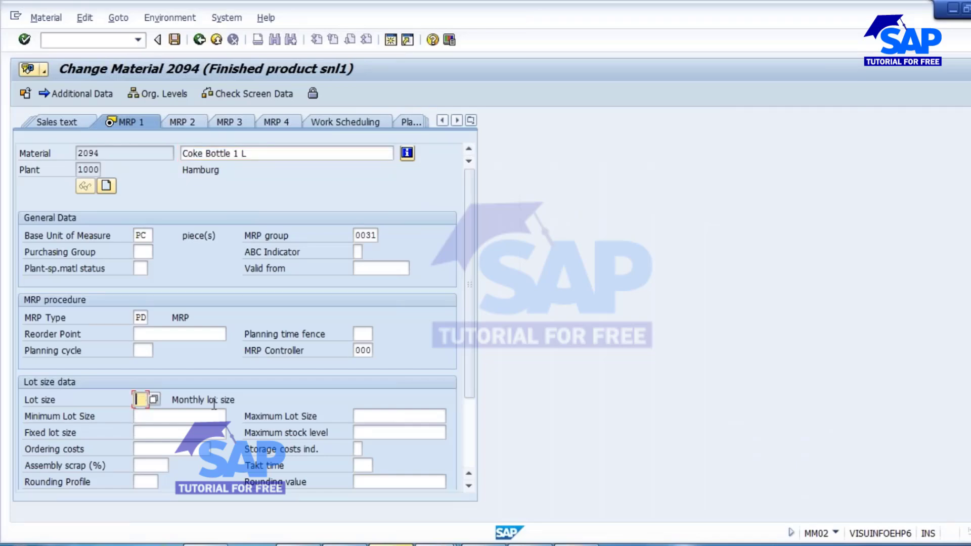
text(EX)
click(156, 418)
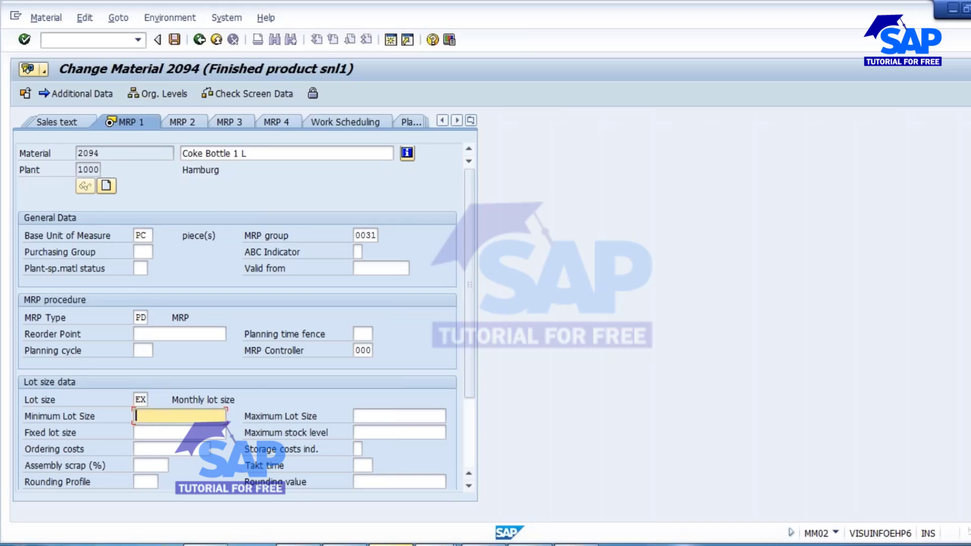
text(200)
click(174, 40)
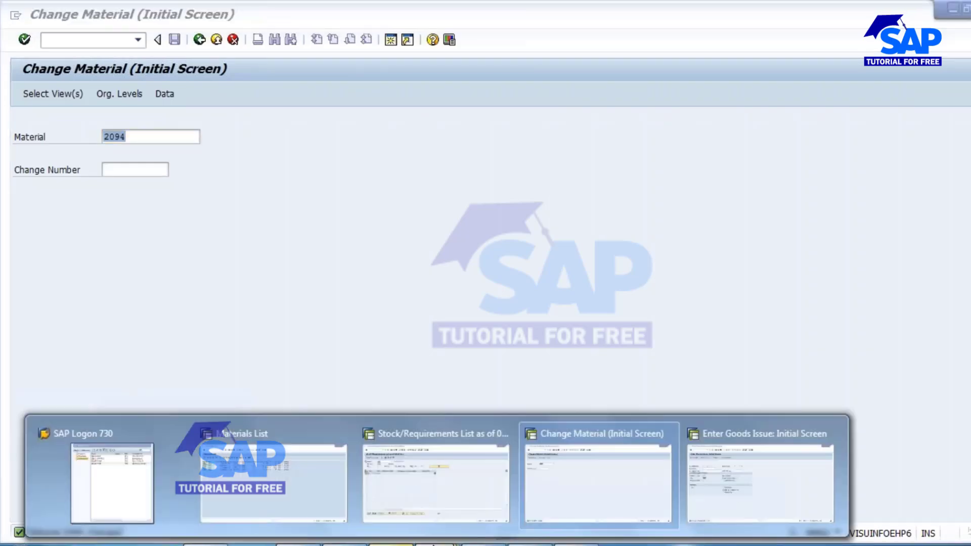
In the goods issue session, start transaction MD61 and open the planned independent requirements table for material 2094 in plant 1000.
click(431, 456)
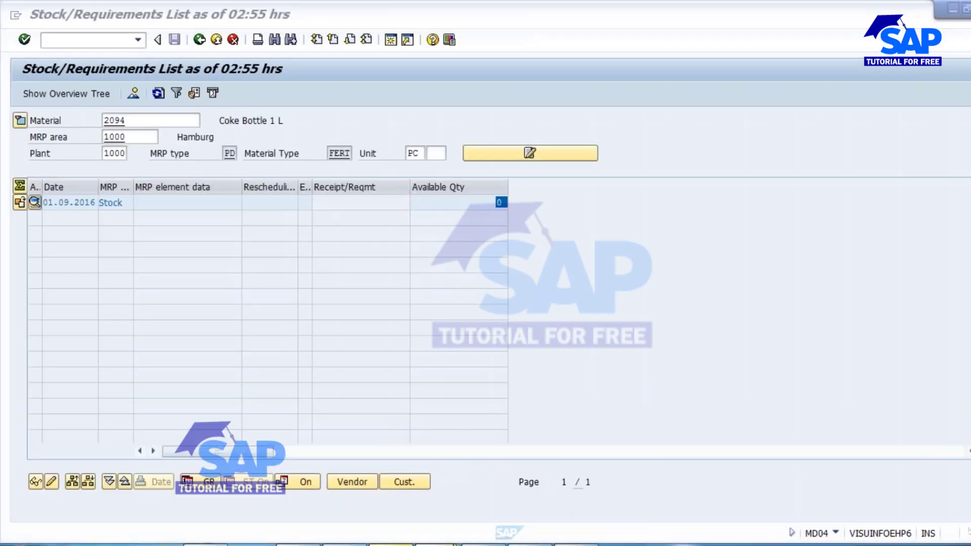
mouse_move(392, 543)
click(763, 466)
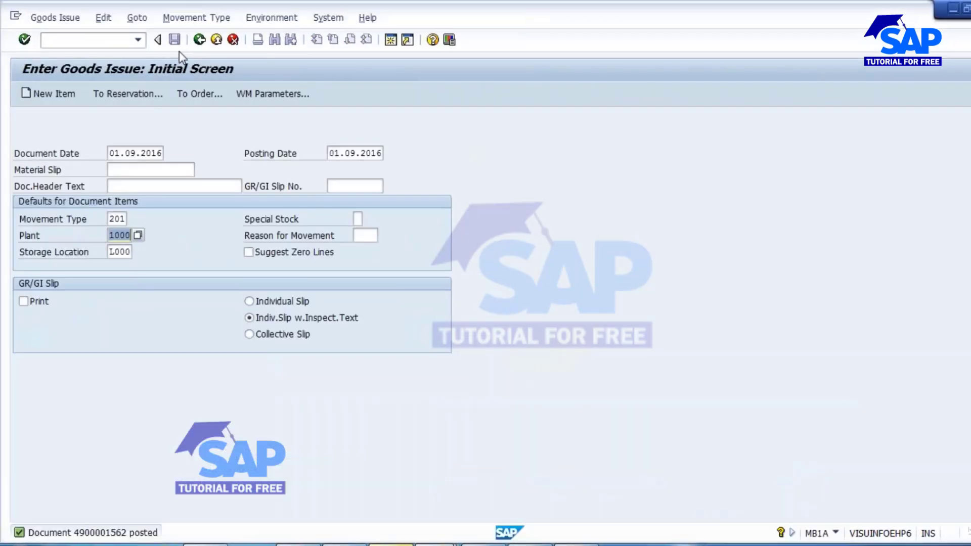
click(103, 40)
text(/NMD61)
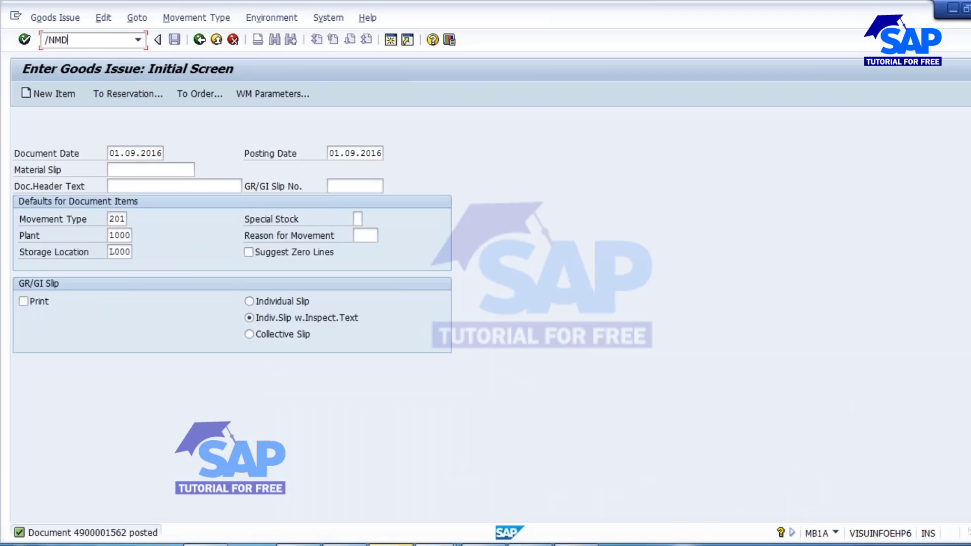
key(Return)
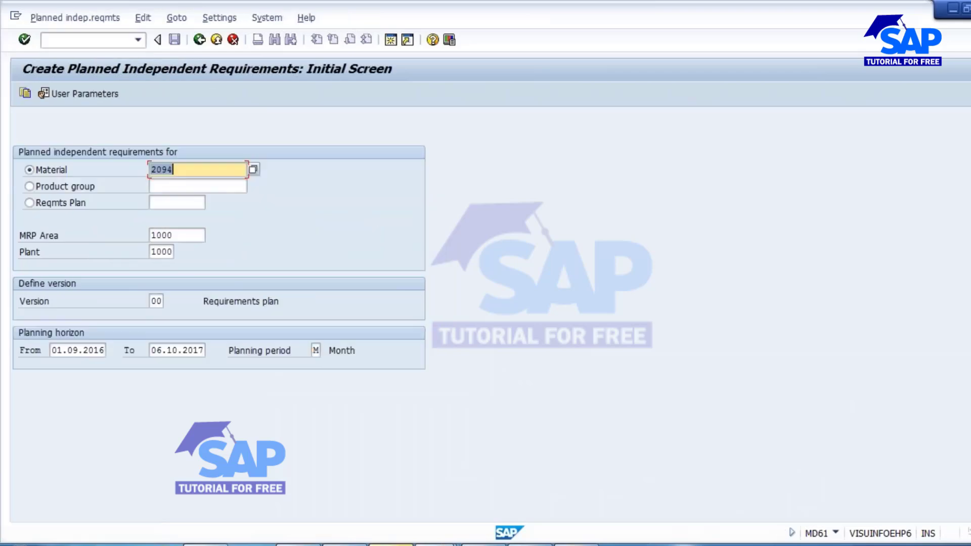
key(Return)
Enter a planned requirement of 100 for M 09.2016 and save it, accepting the planning time fence warning.
click(191, 202)
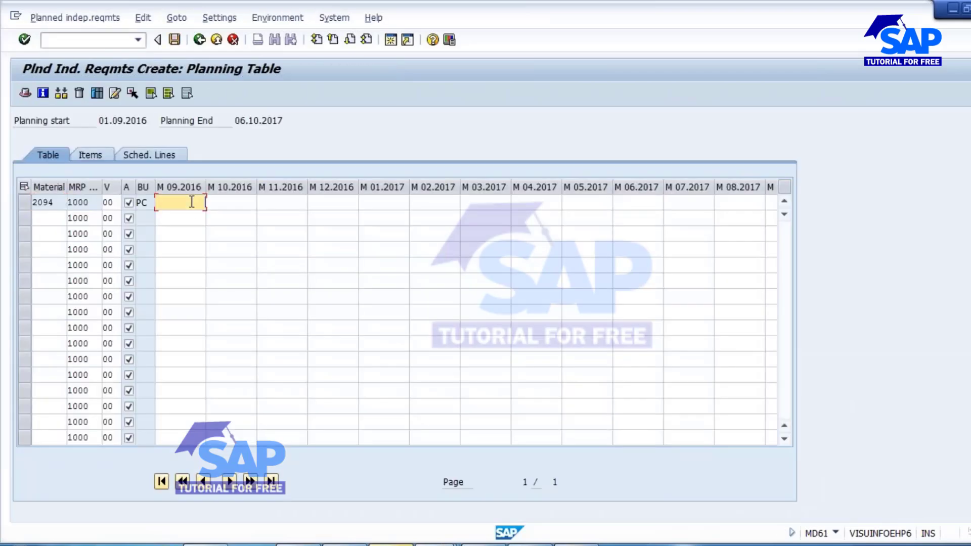
text(100)
click(174, 43)
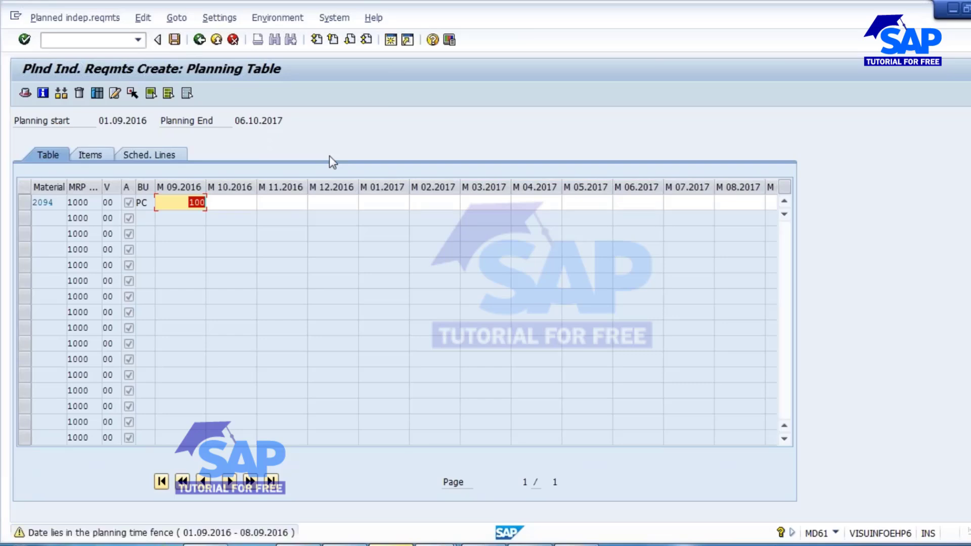
key(Return)
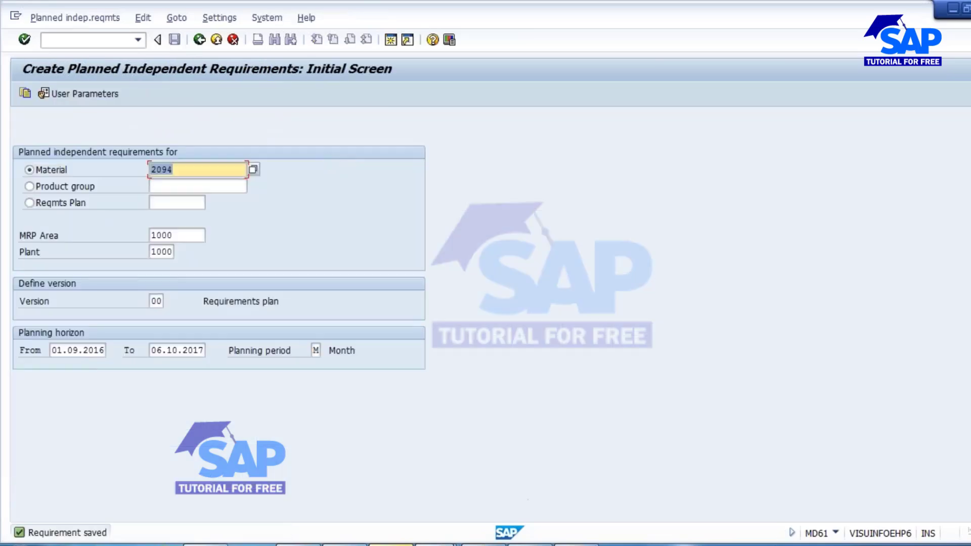
Refresh the stock/requirements list for material 2094 to check the new independent requirement.
mouse_move(435, 544)
click(441, 455)
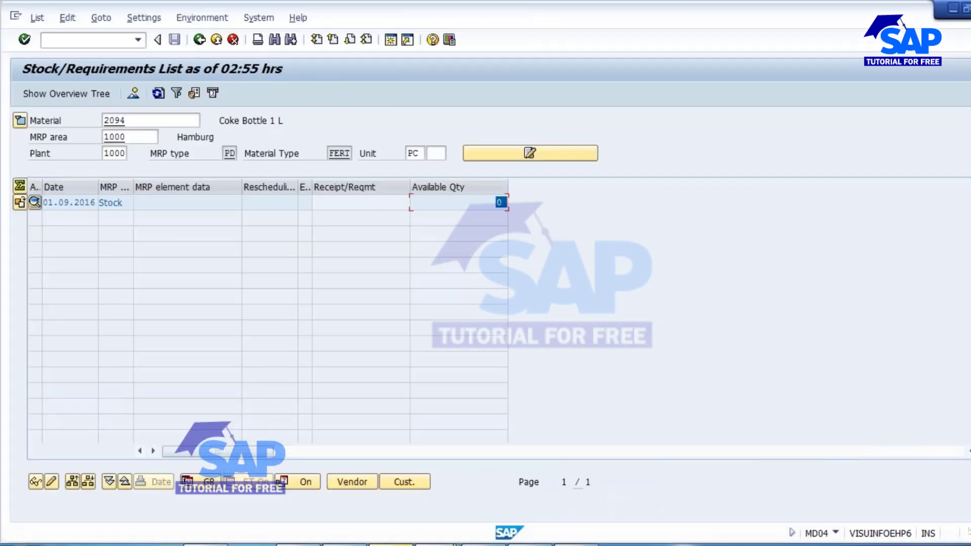
click(158, 94)
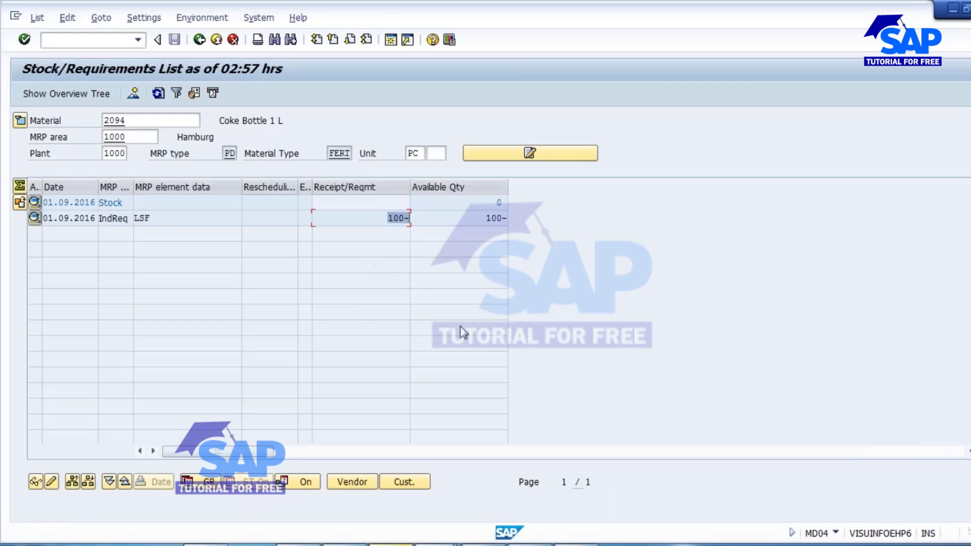
In the planned requirements session, start transaction MD02 and execute the single-item, multi-level MRP run for material 2094 in plant 1000.
mouse_move(435, 544)
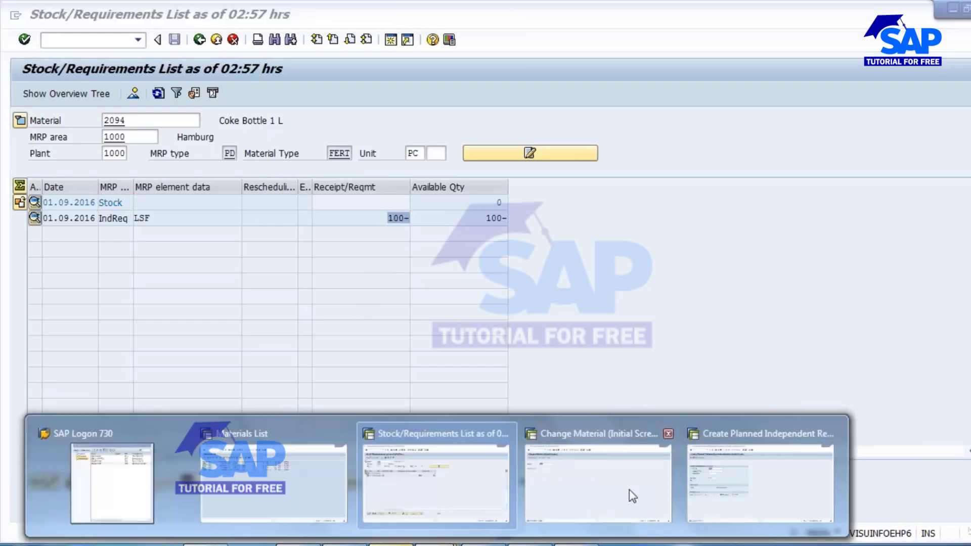
click(759, 485)
click(86, 40)
text(/NMD02)
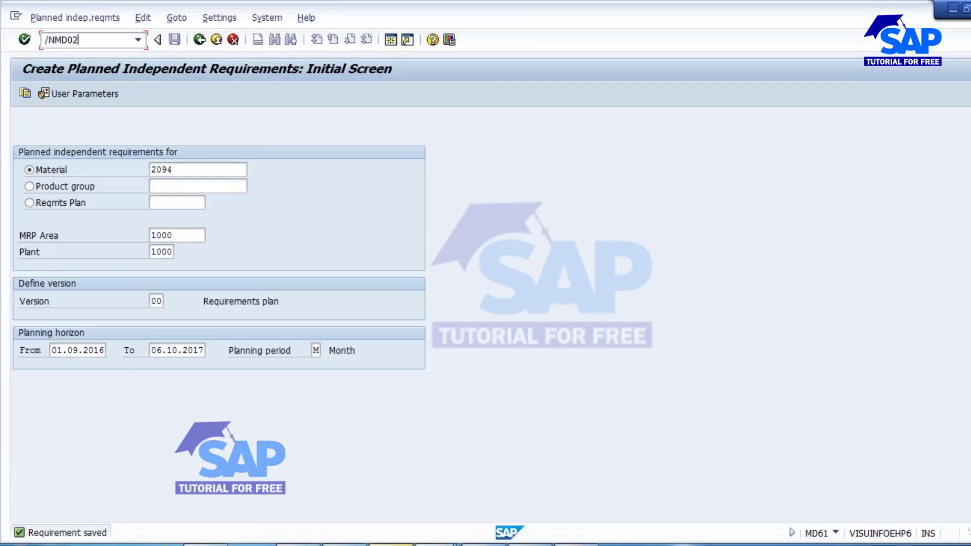
key(Return)
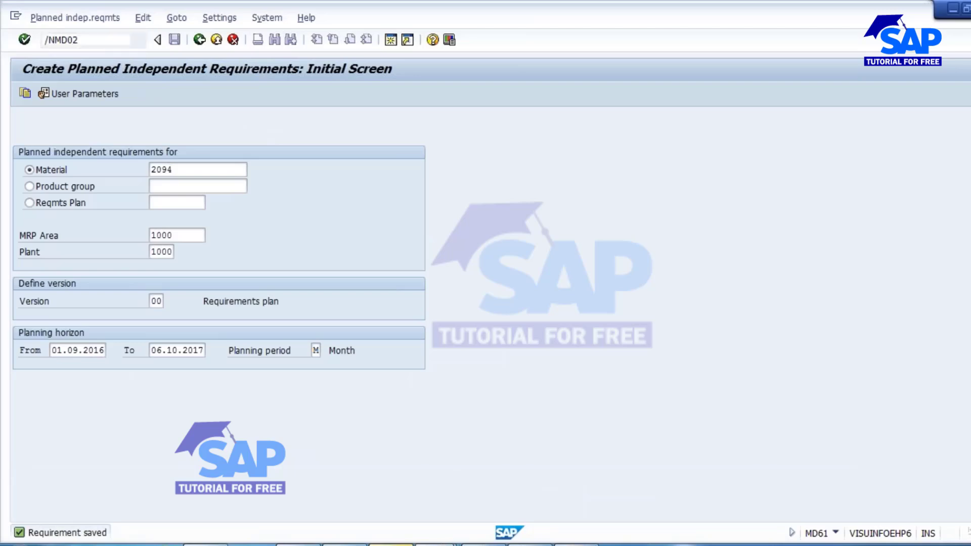
key(Return)
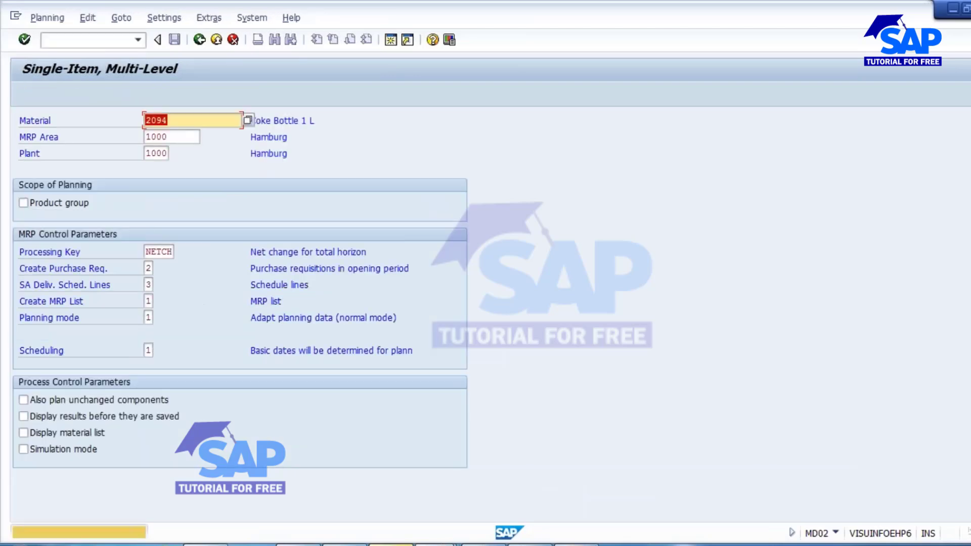
key(Return)
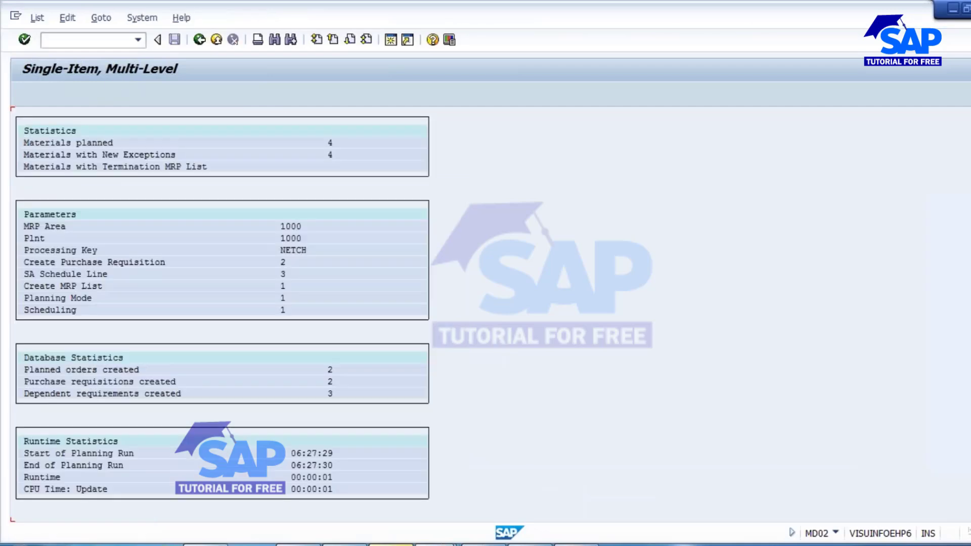
Return to the refreshed stock/requirements list and compare the planned order quantity with the independent requirement quantity.
key(alt+Tab)
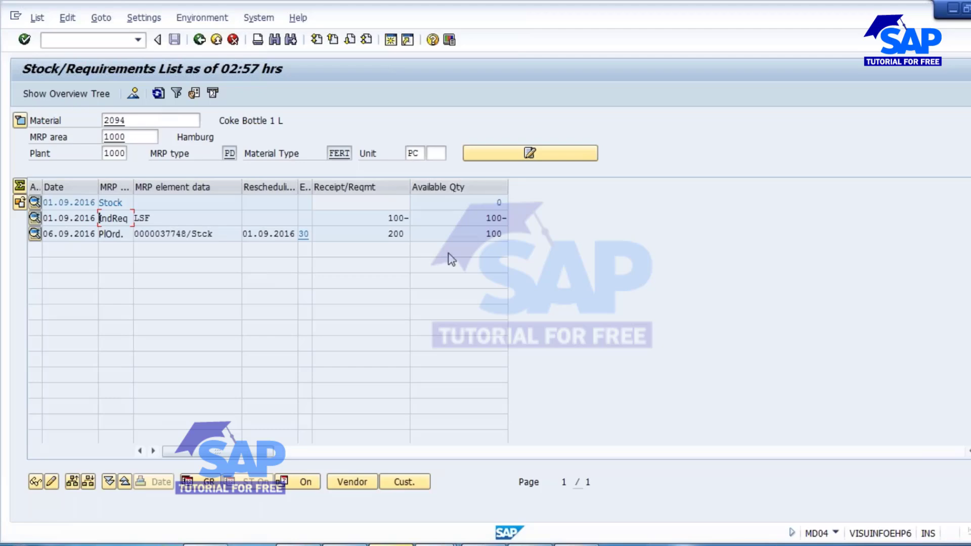
drag(384, 234, 431, 240)
key(Left)
drag(385, 218, 425, 235)
click(388, 218)
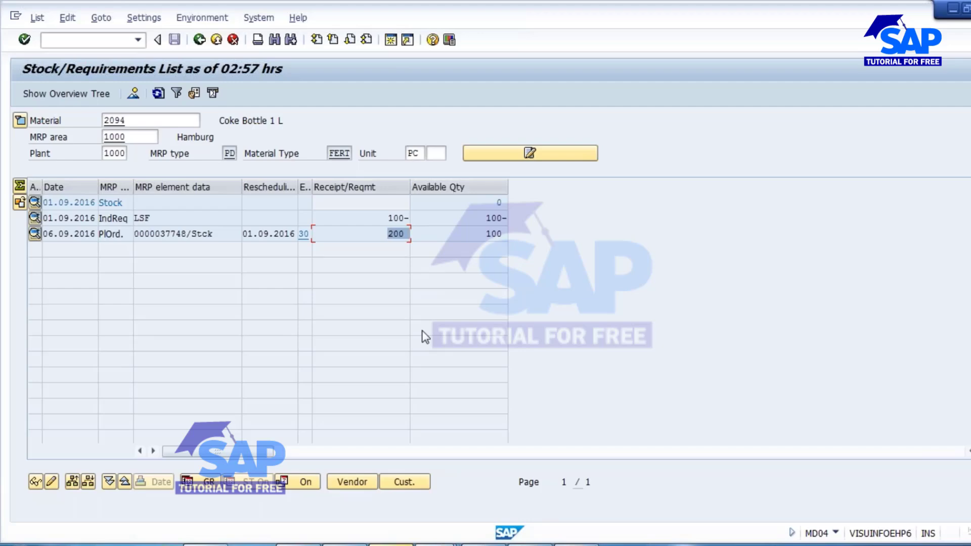
Change the independent requirement for M 09.2016 to 500, save it and refresh the stock/requirements list for material 2094.
double_click(143, 214)
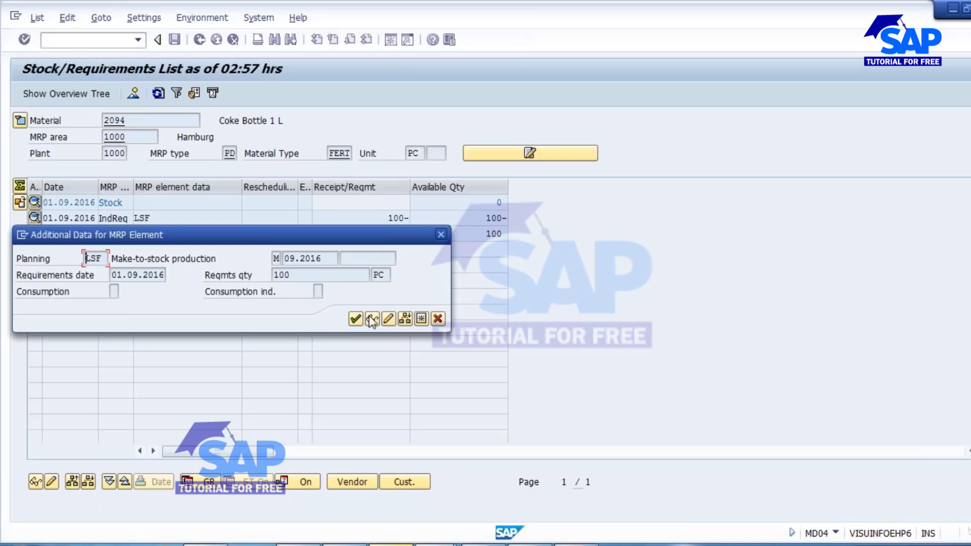
click(390, 319)
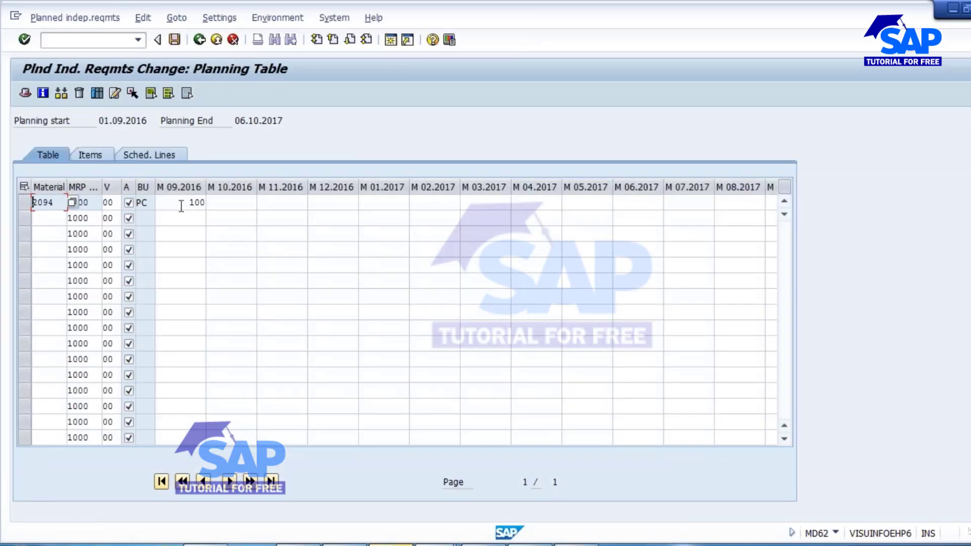
drag(181, 205, 242, 210)
text(500)
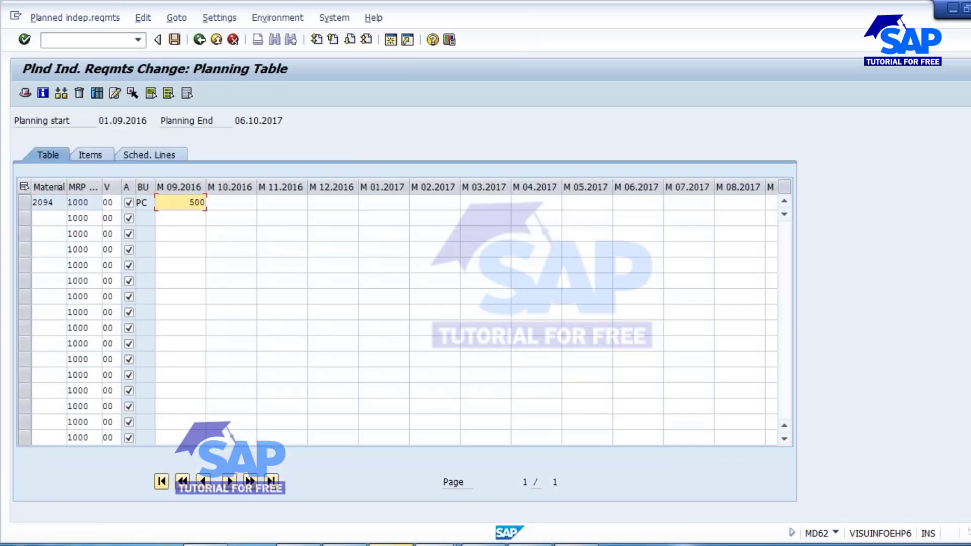
click(175, 40)
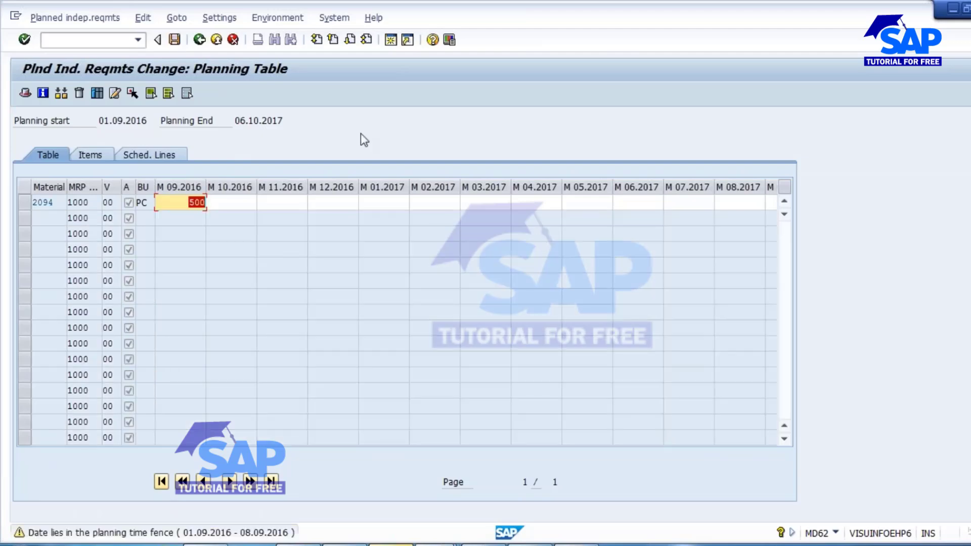
key(Return)
click(158, 93)
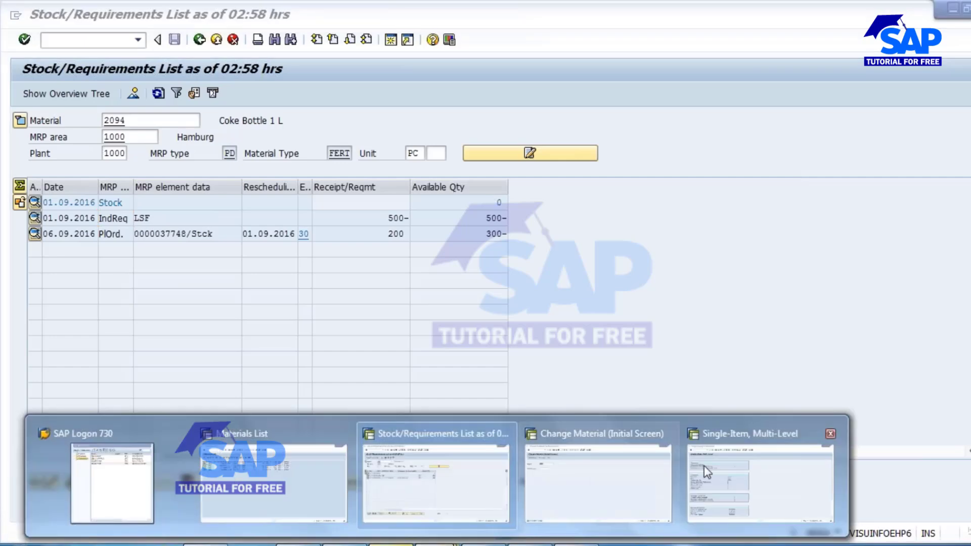
In the Single-Item, Multi-Level session, return to the initial screen and rerun MRP for material 2094 in plant 1000.
click(704, 465)
click(199, 40)
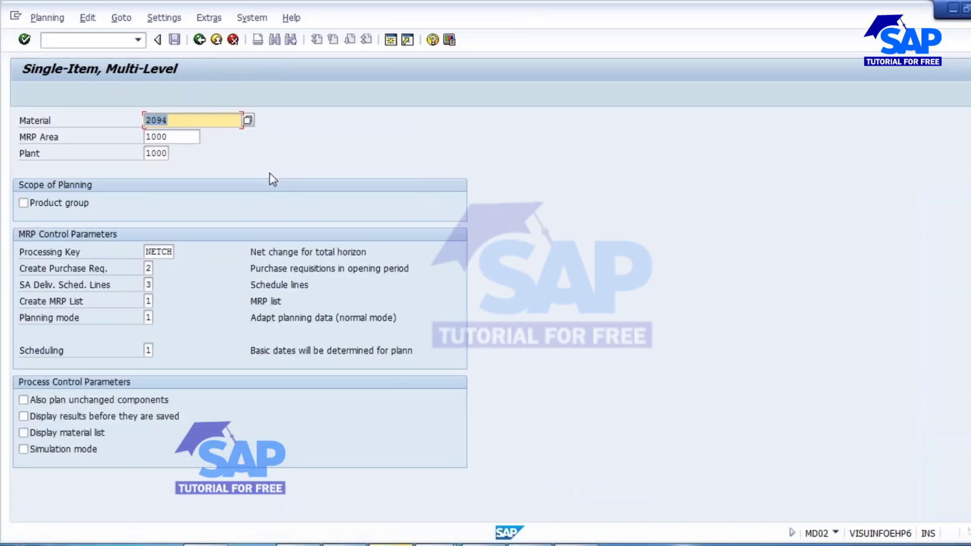
key(Return)
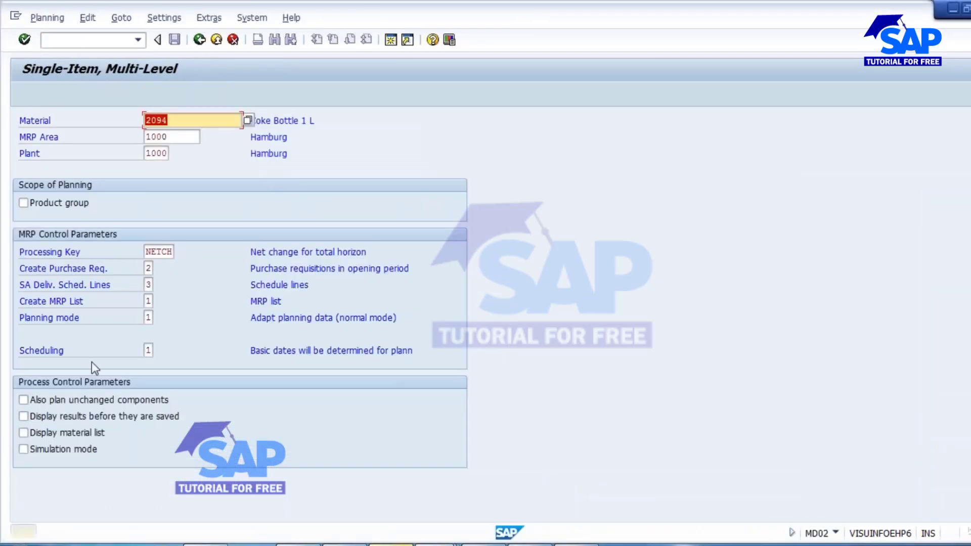
key(Return)
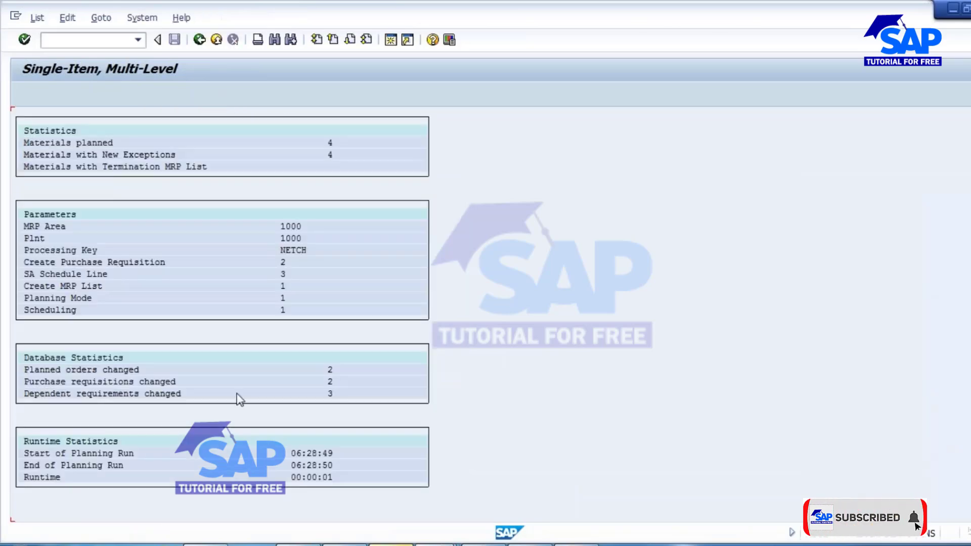
Go back to the stock/requirements list, refresh it and check the planned order quantity against the changed requirement.
click(436, 545)
click(428, 460)
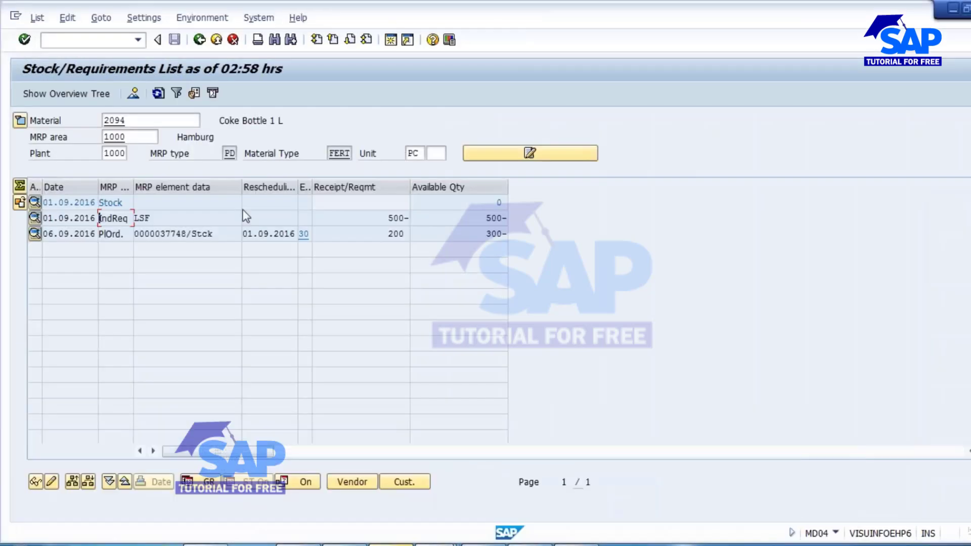
key(F5)
click(381, 232)
key(Left)
key(Left)
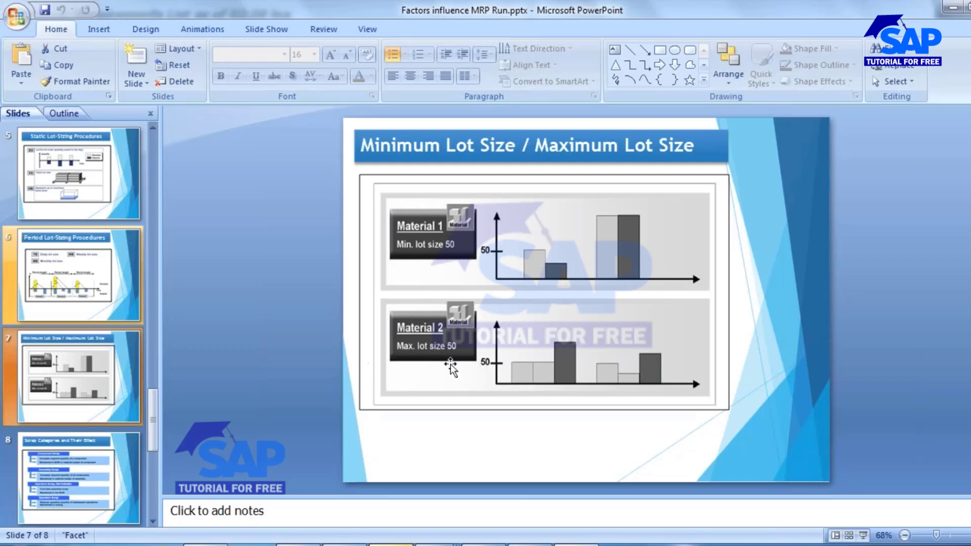
In the Change Material session, open the MRP 1 view of material 2094 for plant 1000.
mouse_move(436, 543)
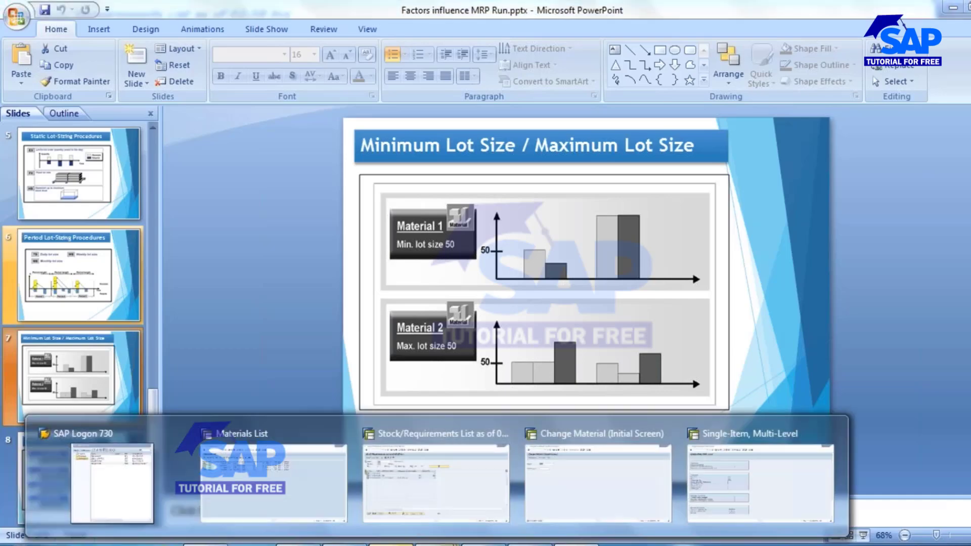
click(582, 460)
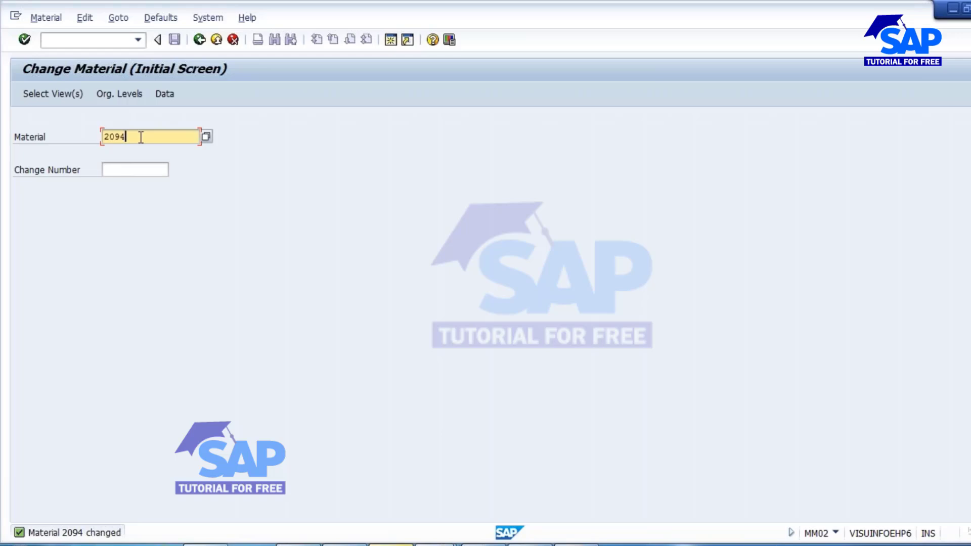
key(Return)
key(Return)
key(Return)
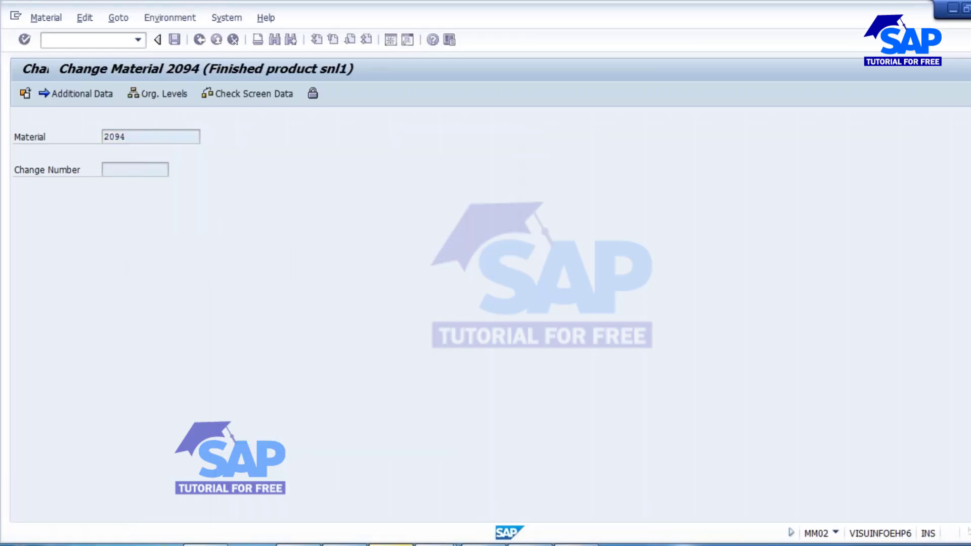
Clear the minimum lot size, set the maximum lot size to 250 and save the material.
click(159, 416)
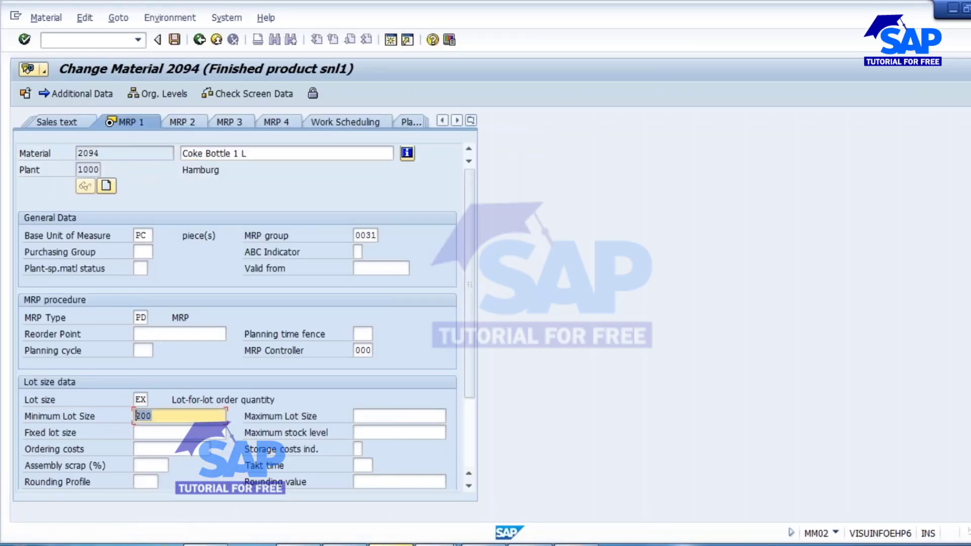
key(BackSpace)
key(BackSpace)
key(BackSpace)
click(357, 417)
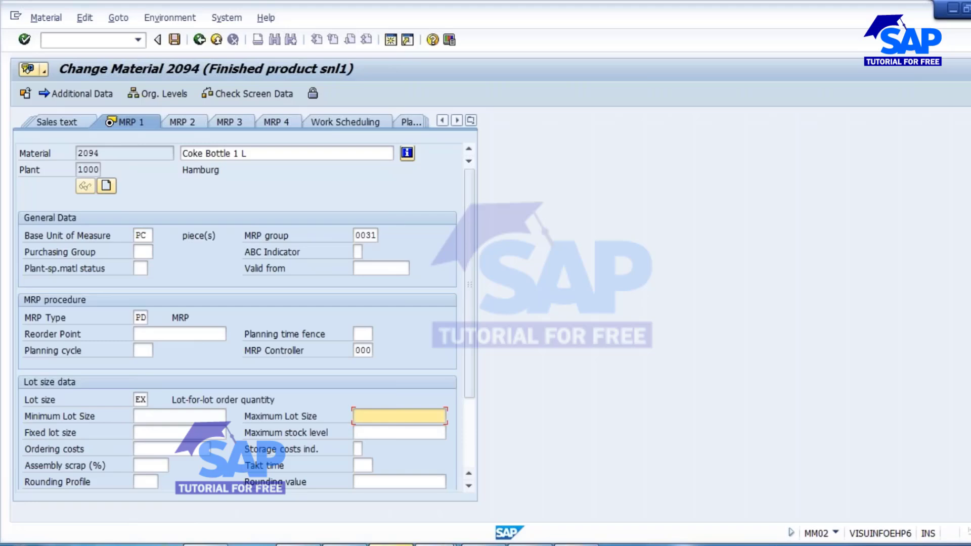
text(250)
drag(388, 419, 356, 416)
click(387, 419)
click(175, 41)
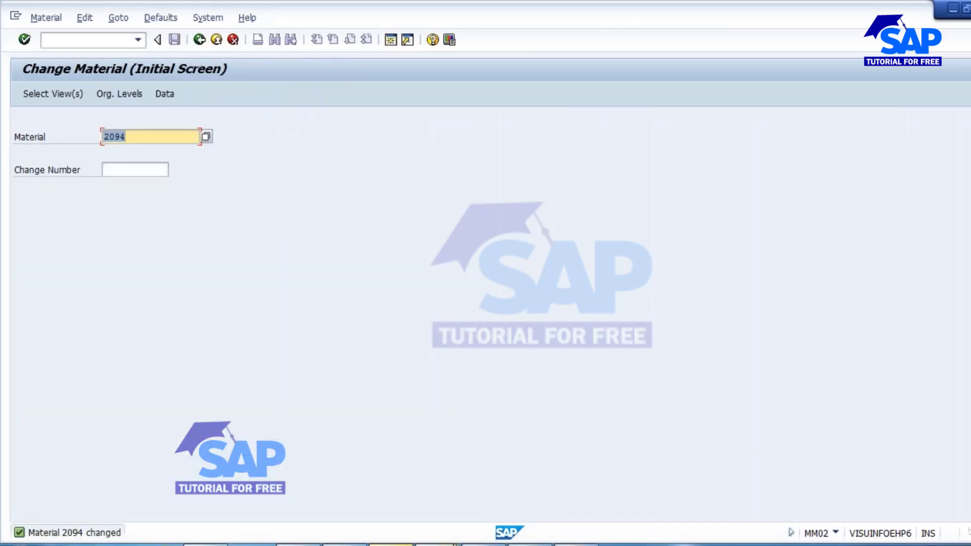
From the stock/requirements list, change the M 09.2016 independent requirement to 300, save it and refresh the list to check the shortage.
mouse_move(441, 497)
click(435, 470)
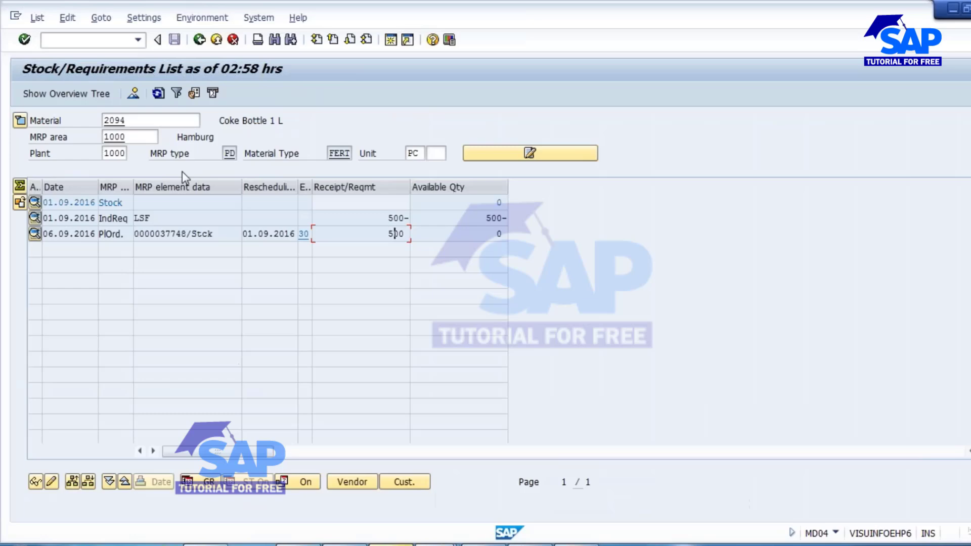
double_click(159, 221)
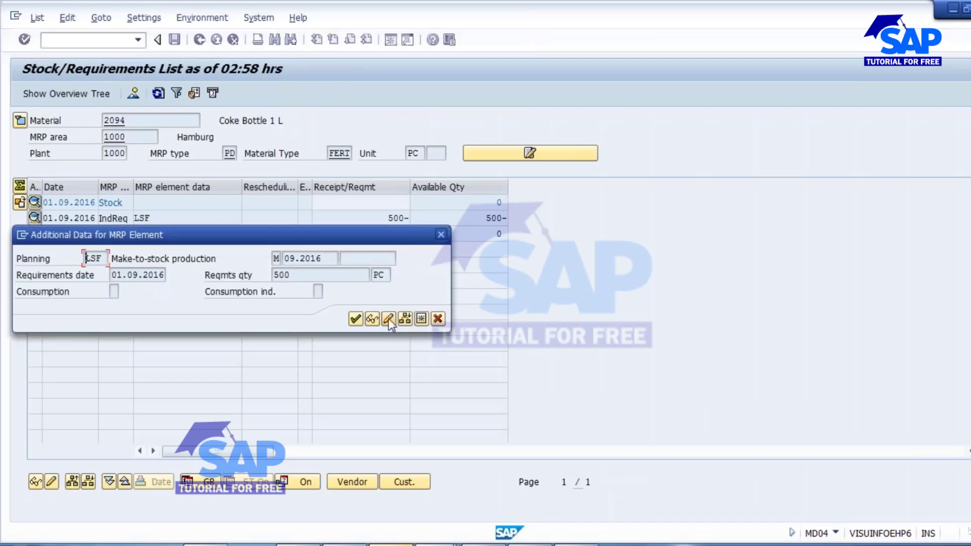
click(388, 319)
double_click(178, 202)
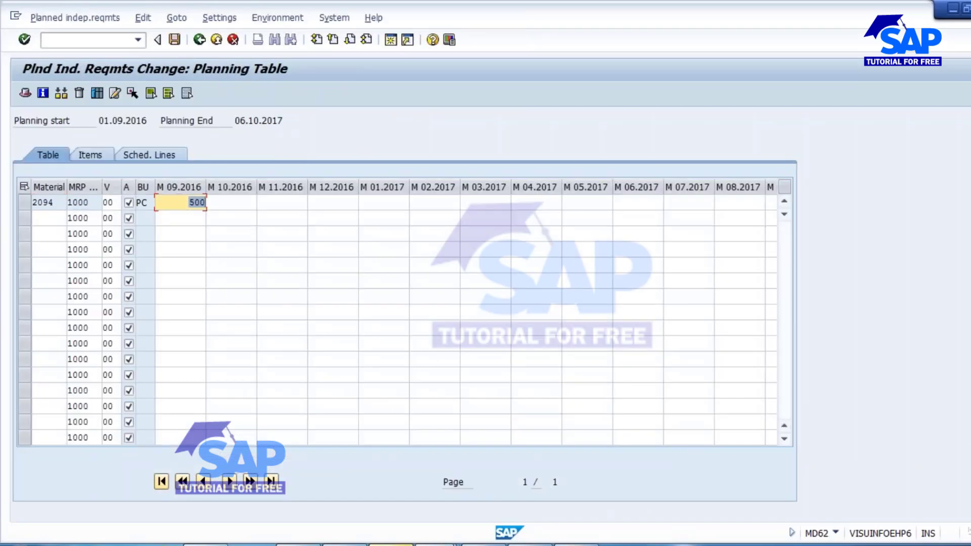
key(Delete)
text(300)
click(175, 39)
key(Return)
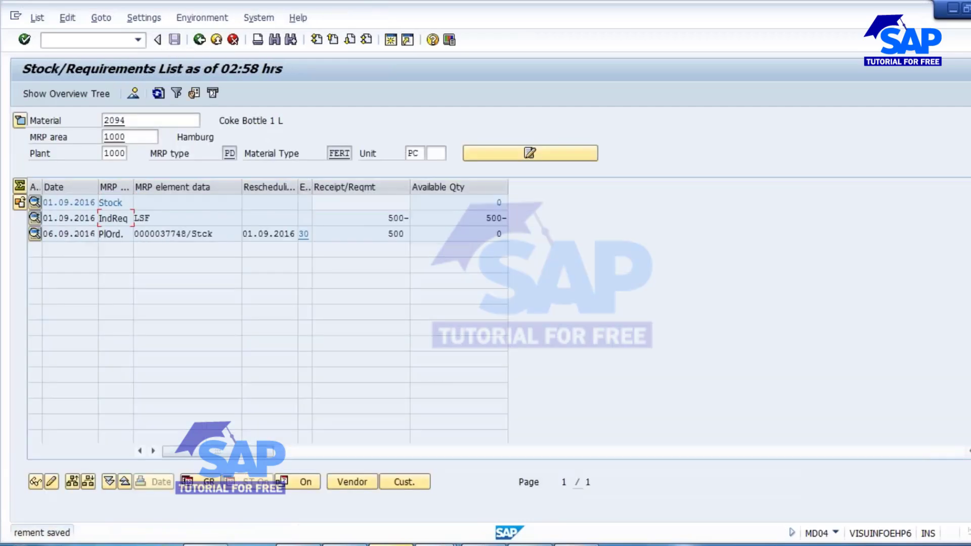
click(158, 95)
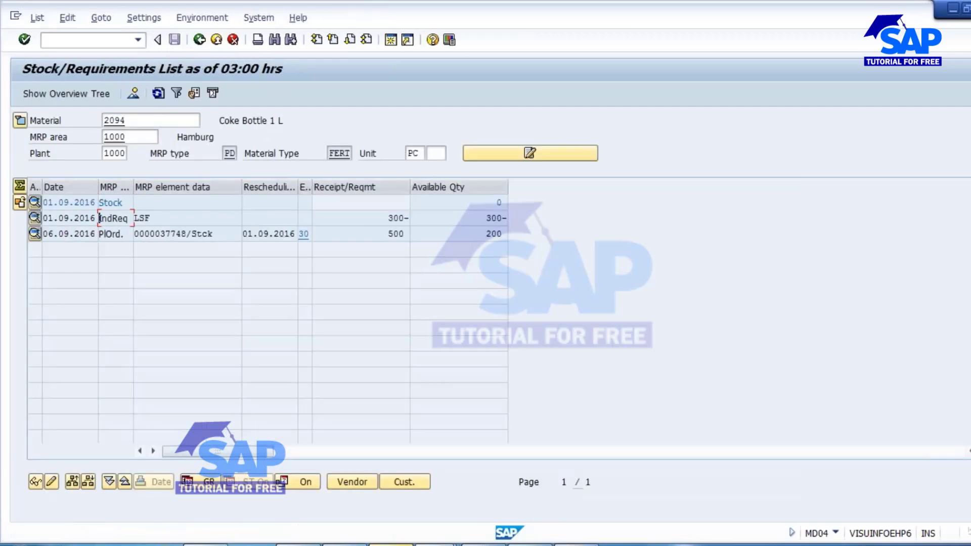
drag(485, 219, 507, 218)
Run single-item, multi-level MRP for material 2094 with the option to also plan unchanged components enabled.
click(437, 545)
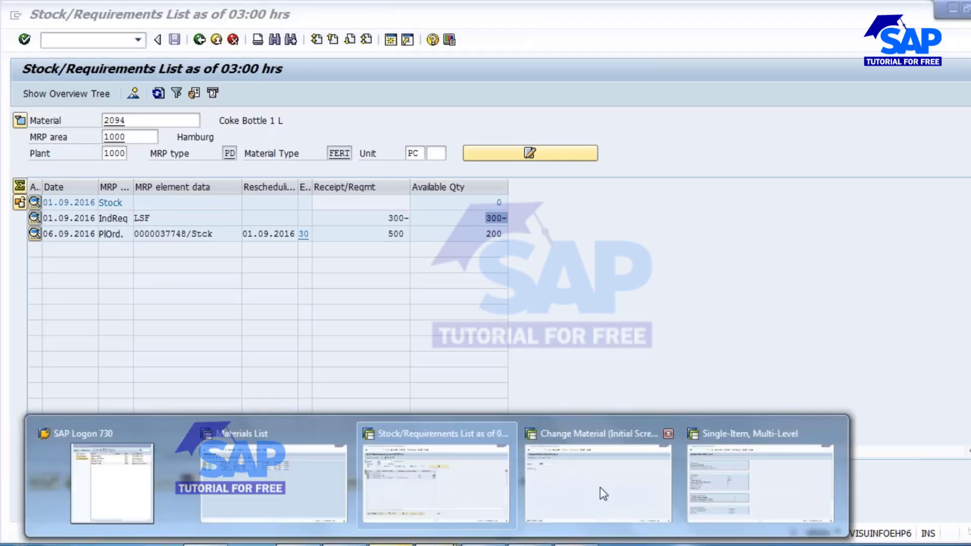
click(718, 476)
click(200, 40)
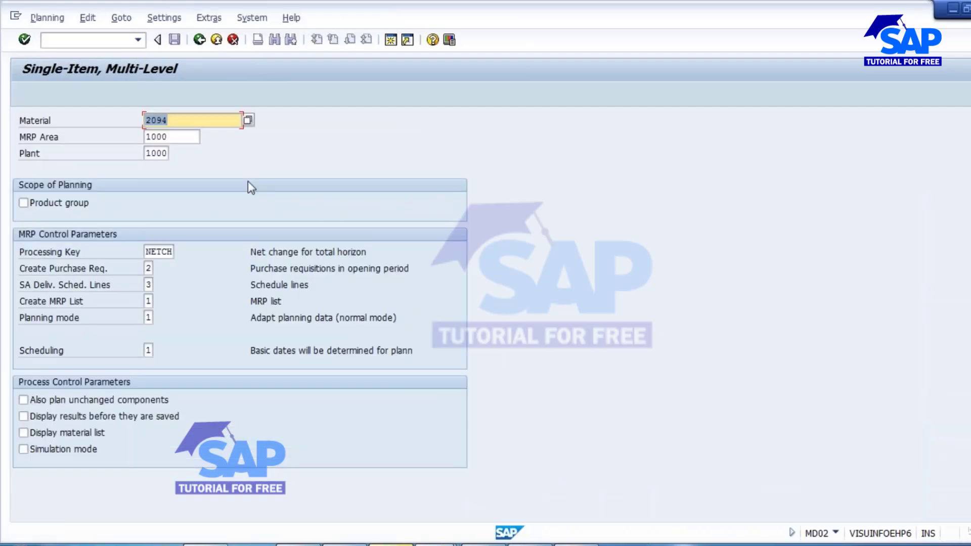
click(75, 400)
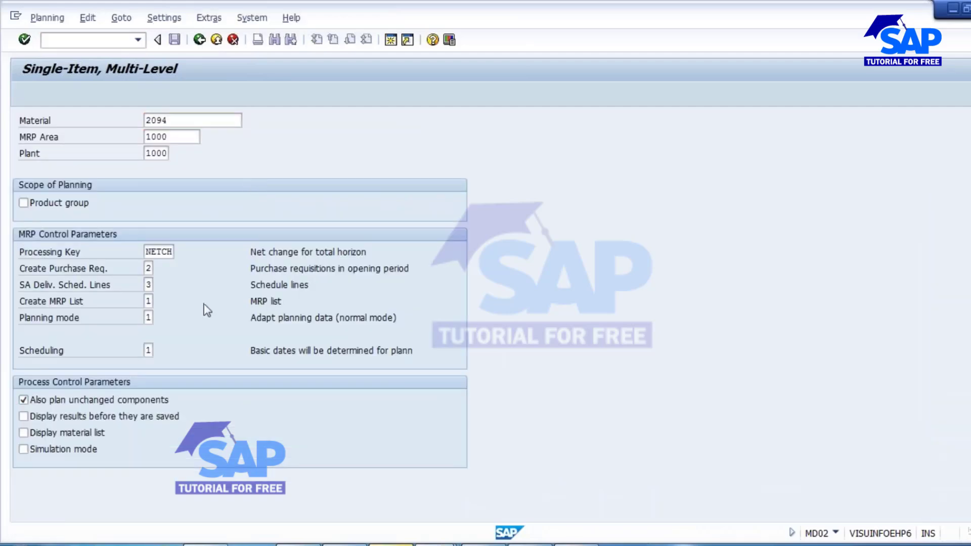
key(Return)
key(Return)
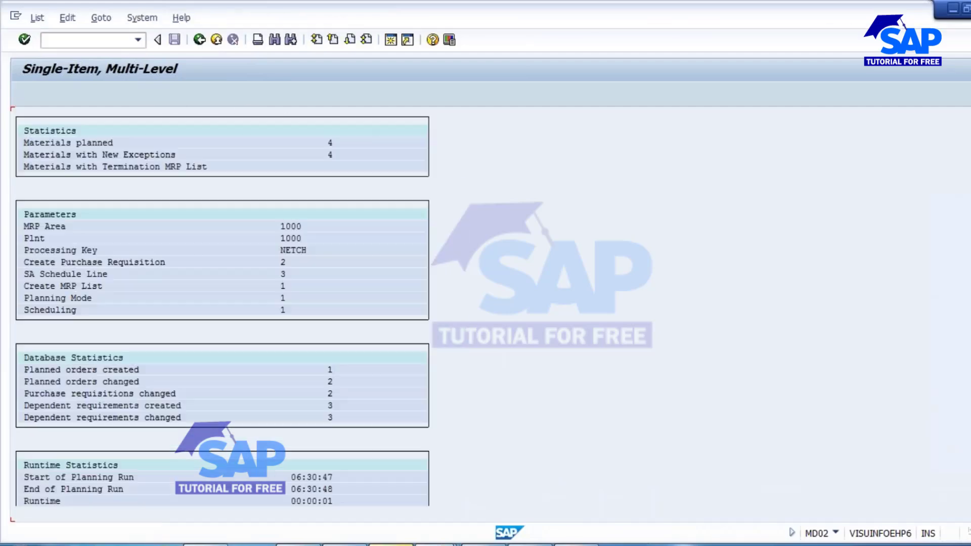
Compare the planned order quantities with the independent requirement in the refreshed stock/requirements list, and bring up the lot size slide in PowerPoint.
key(alt+Tab)
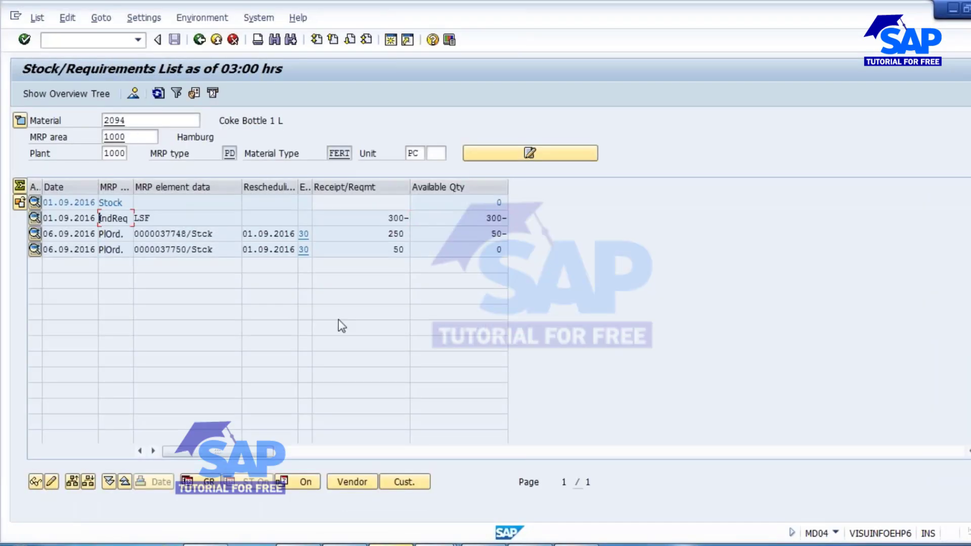
click(399, 249)
drag(400, 249, 449, 254)
drag(383, 219, 448, 219)
drag(382, 236, 440, 237)
drag(390, 249, 439, 356)
drag(387, 235, 429, 250)
drag(388, 218, 447, 218)
drag(392, 234, 436, 232)
click(471, 545)
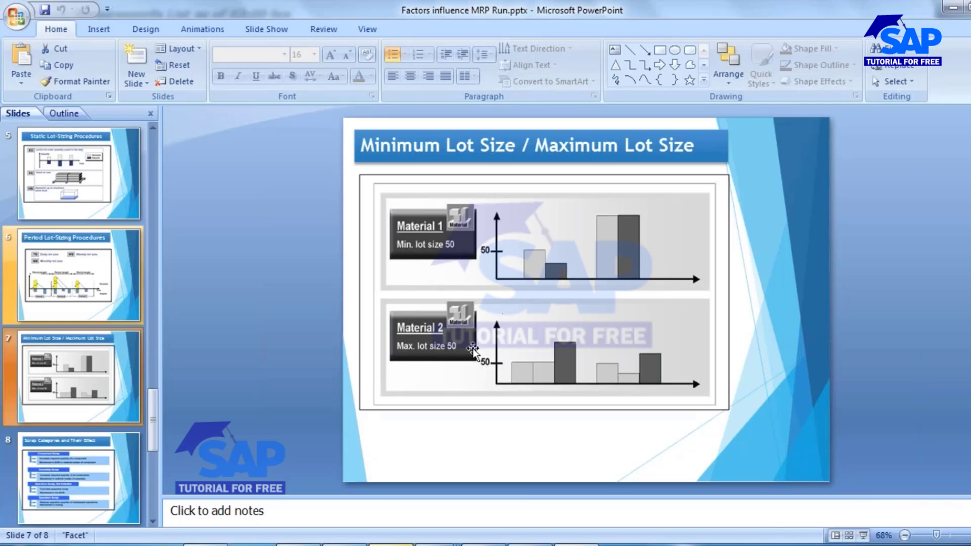
Reopen the MRP 1 view of material 2094 in the SAP Change Material session and enter a minimum lot size of 100.
mouse_move(438, 544)
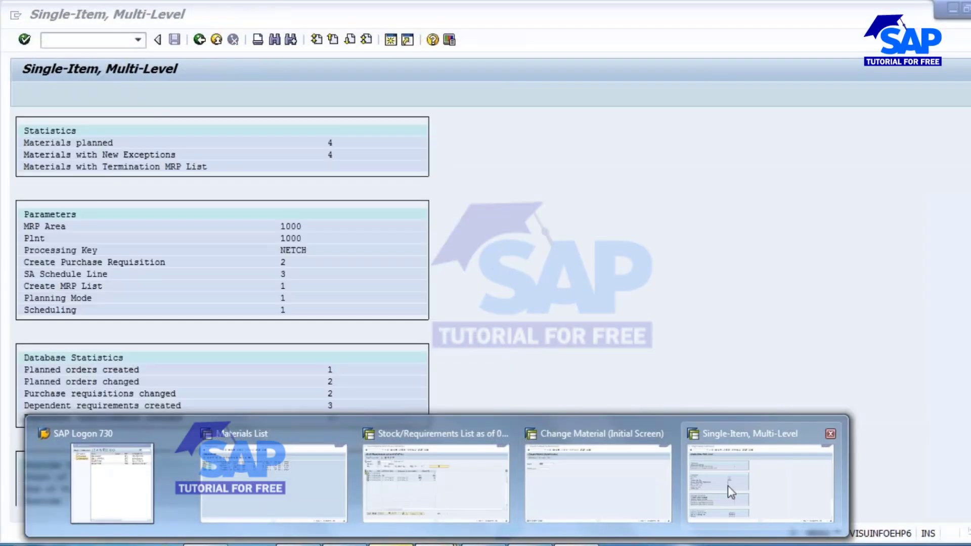
click(617, 490)
key(Return)
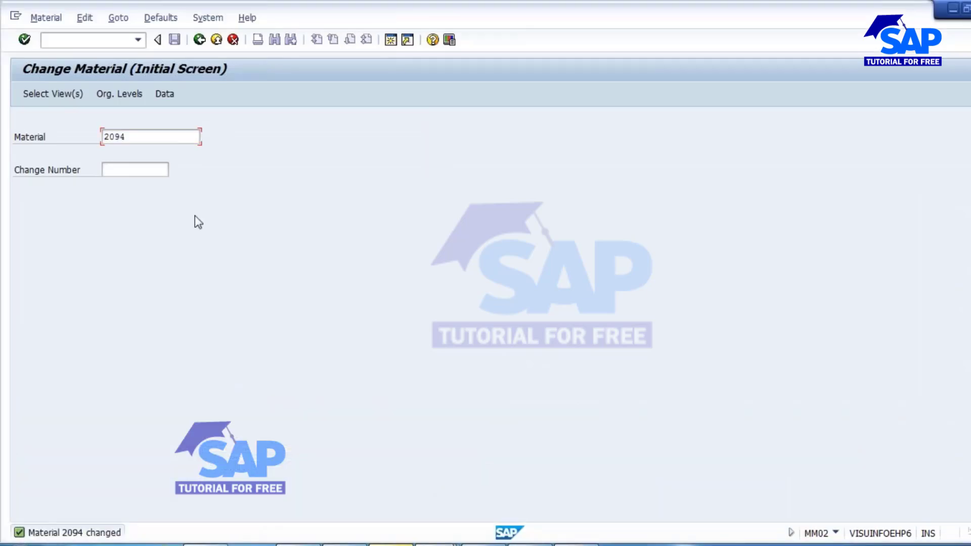
key(Return)
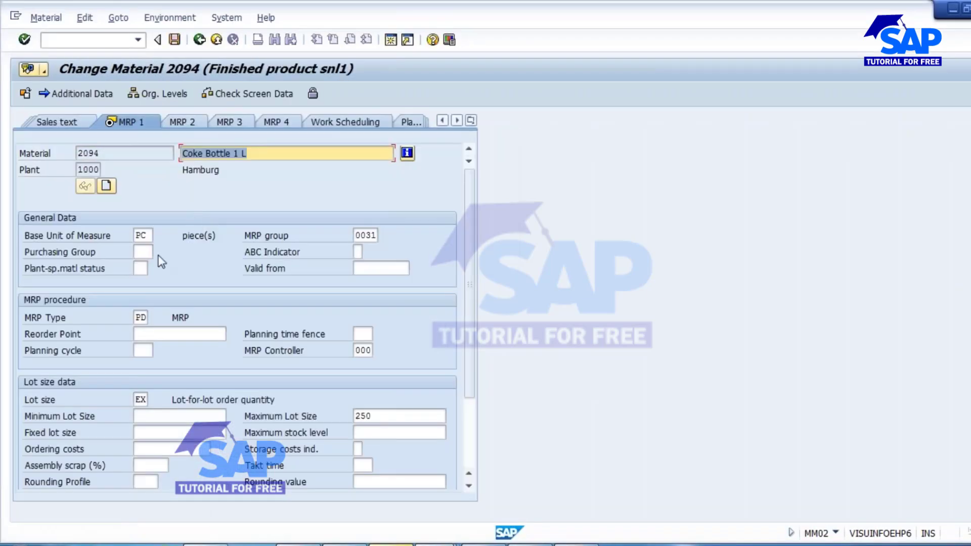
click(148, 417)
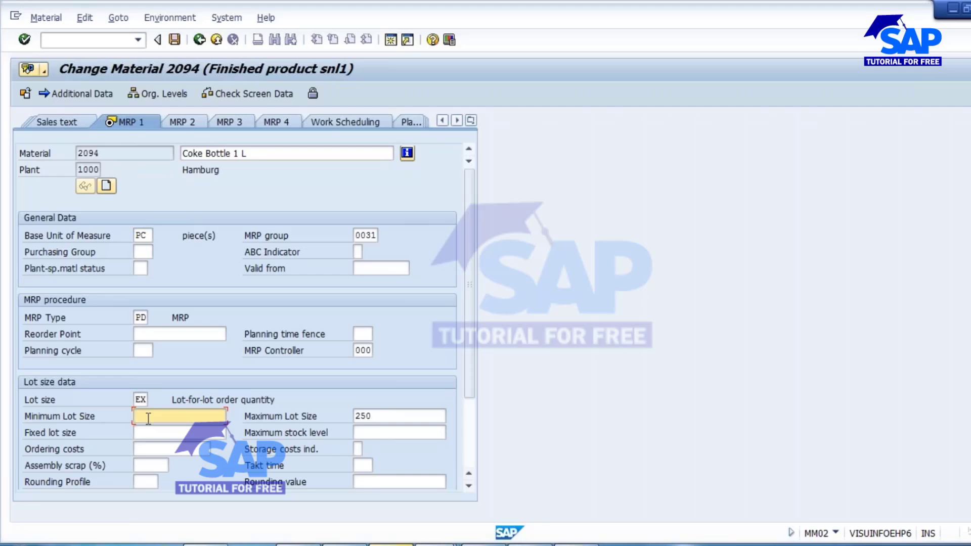
text(100)
click(387, 419)
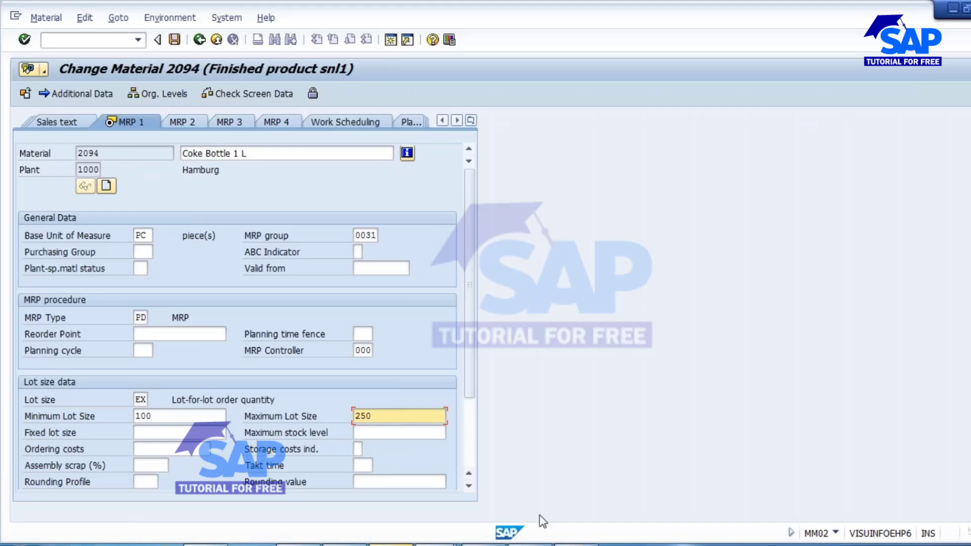
click(163, 417)
click(389, 417)
click(174, 416)
click(391, 416)
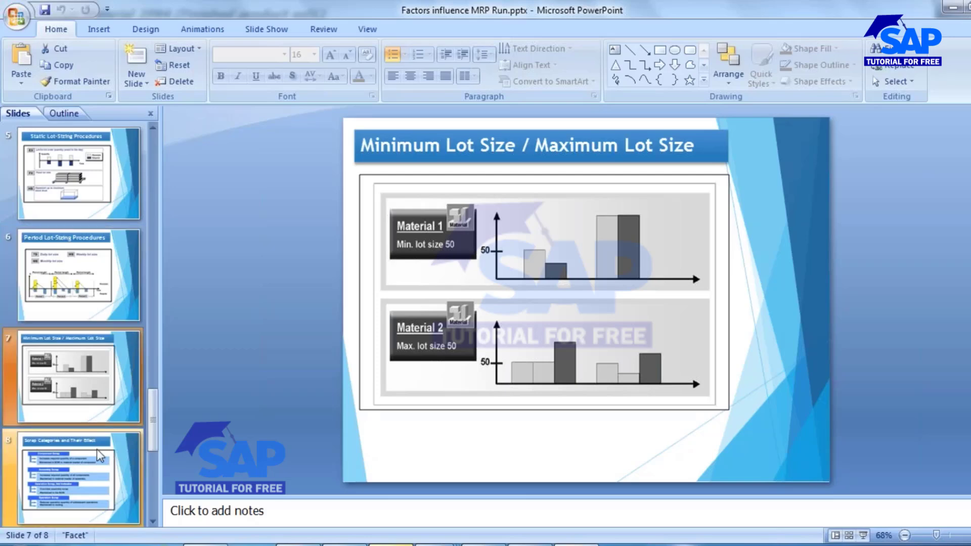
In PowerPoint, open slide 8, Scrap Categories and Their Effect, and show it as a full-screen slide show.
scroll(103, 456, down, 1)
click(97, 409)
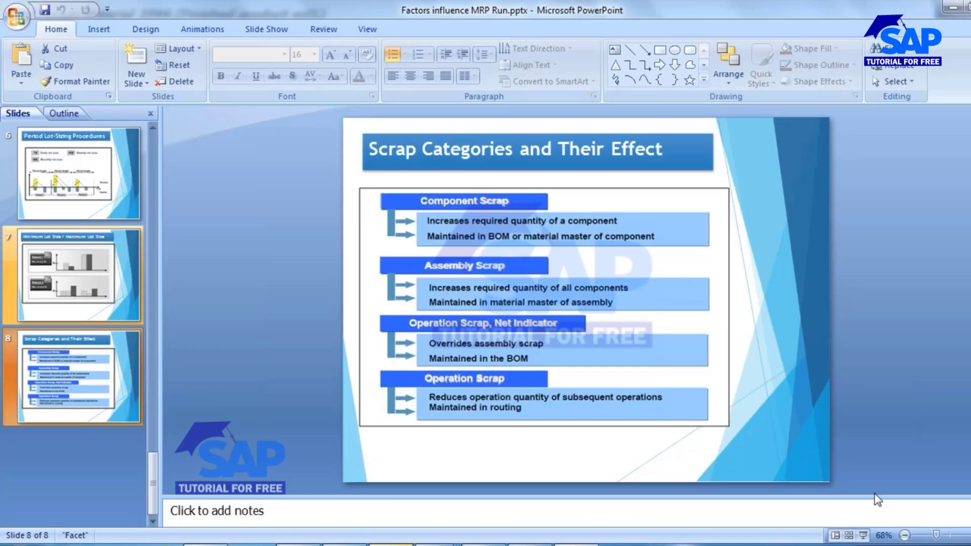
click(863, 535)
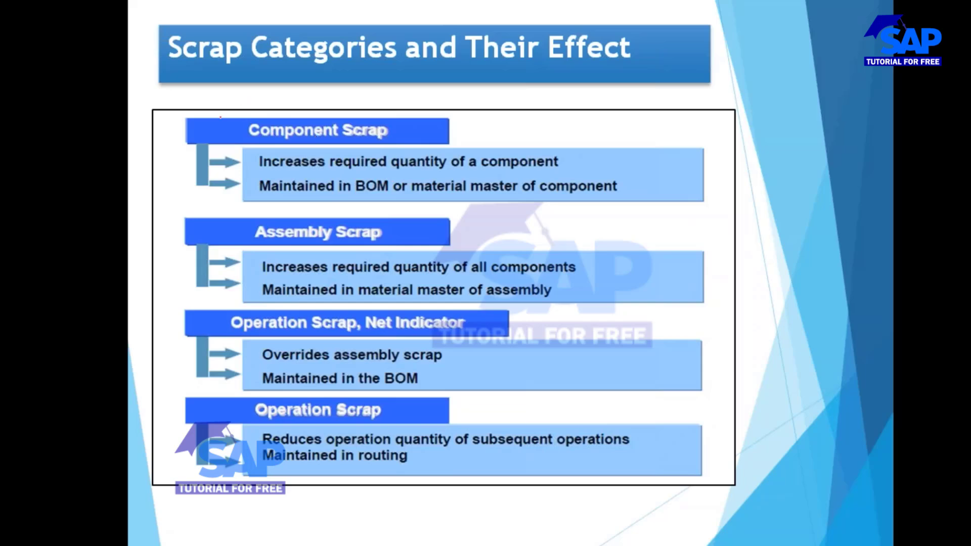
Draw red check marks beside the Component Scrap, Assembly Scrap and Operation Scrap, Net Indicator headings.
drag(221, 118, 323, 89)
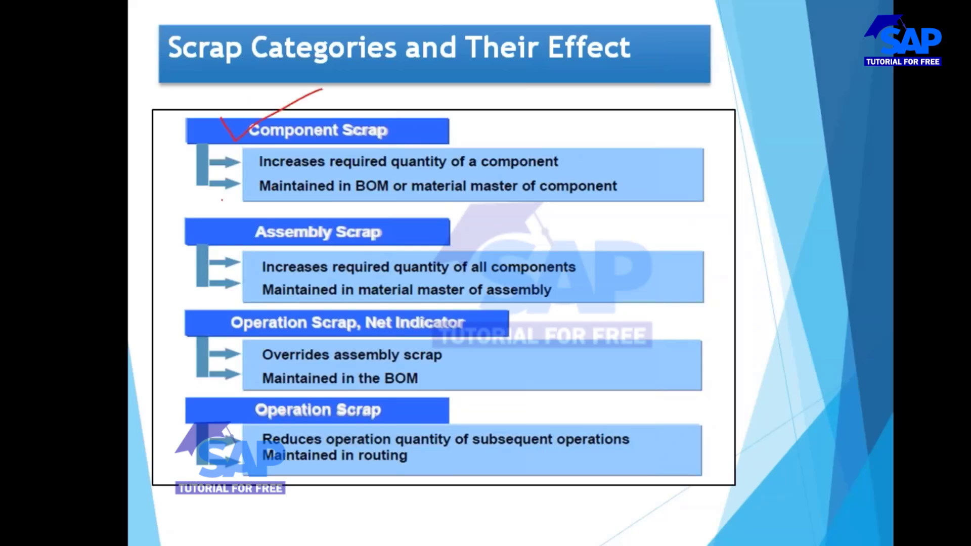
drag(220, 232, 317, 206)
drag(219, 336, 278, 310)
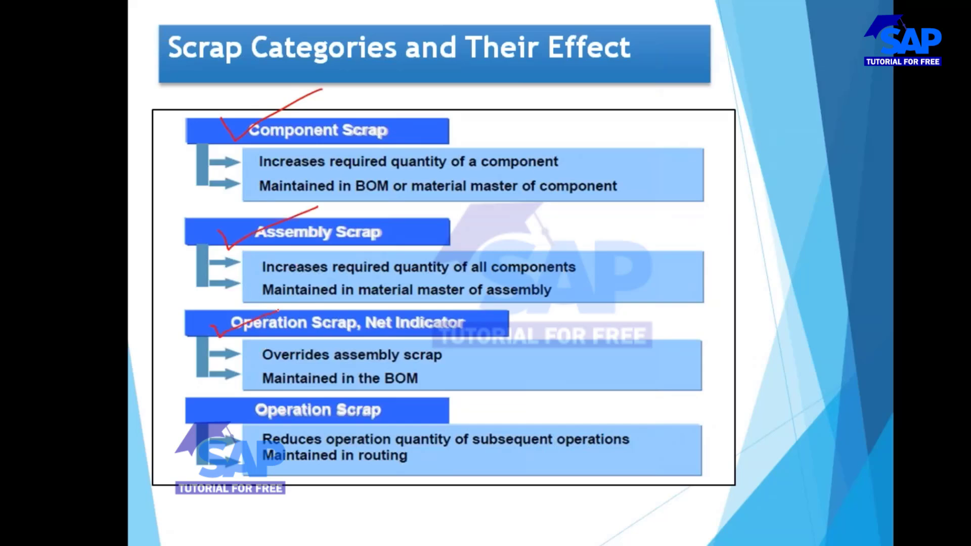
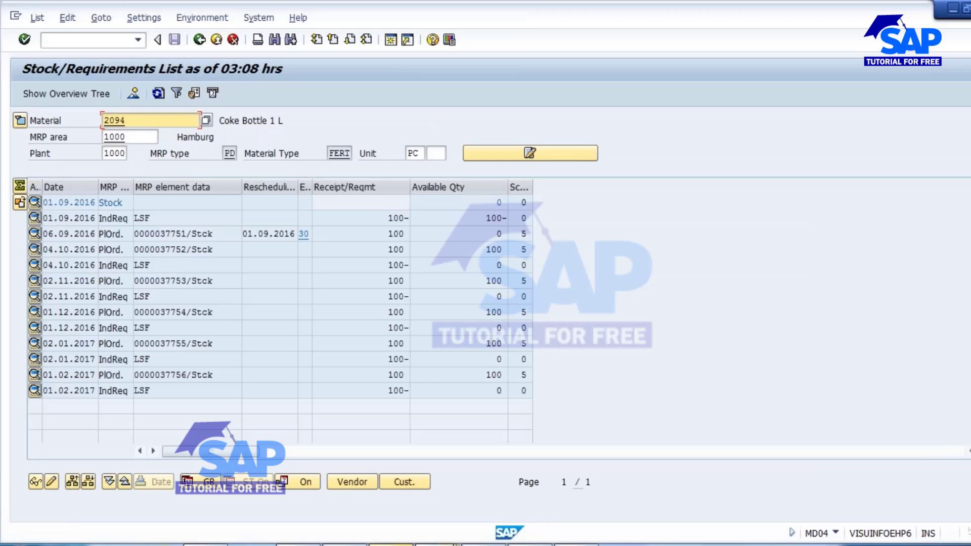
In the MD02 results session, start transaction CS03 and display the BOM of material 2094 in plant 1000 with BOM usage 1.
mouse_move(391, 544)
click(759, 475)
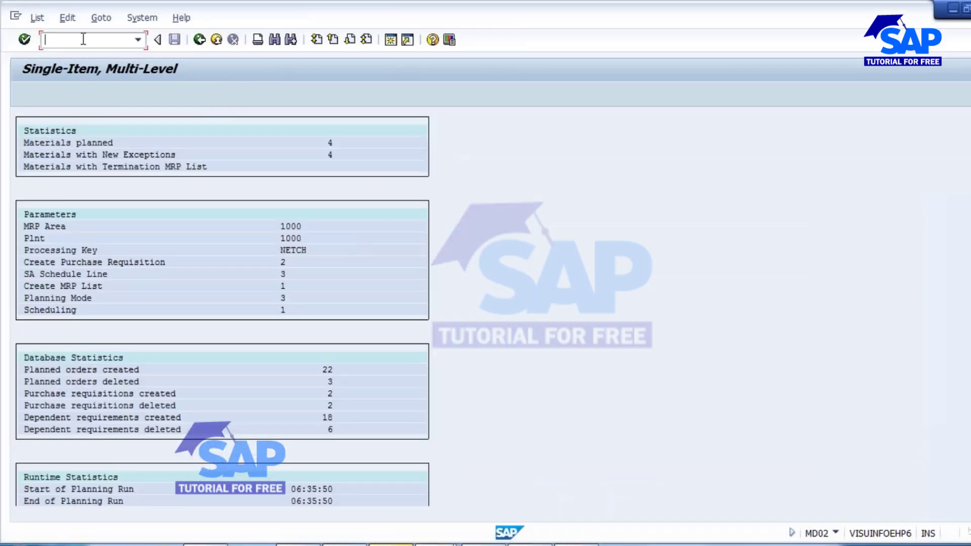
text(/ncs03)
key(Return)
key(Tab)
key(Tab)
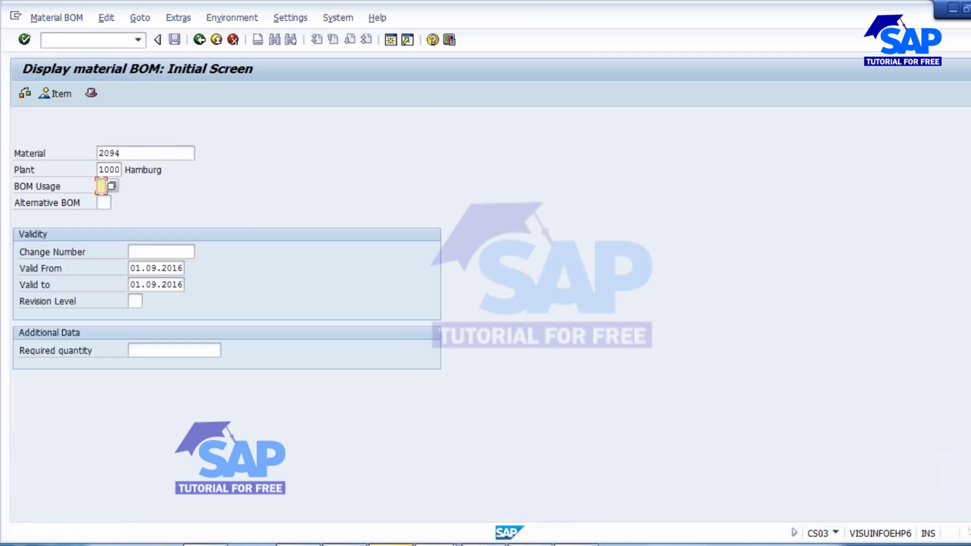
text(1)
key(Return)
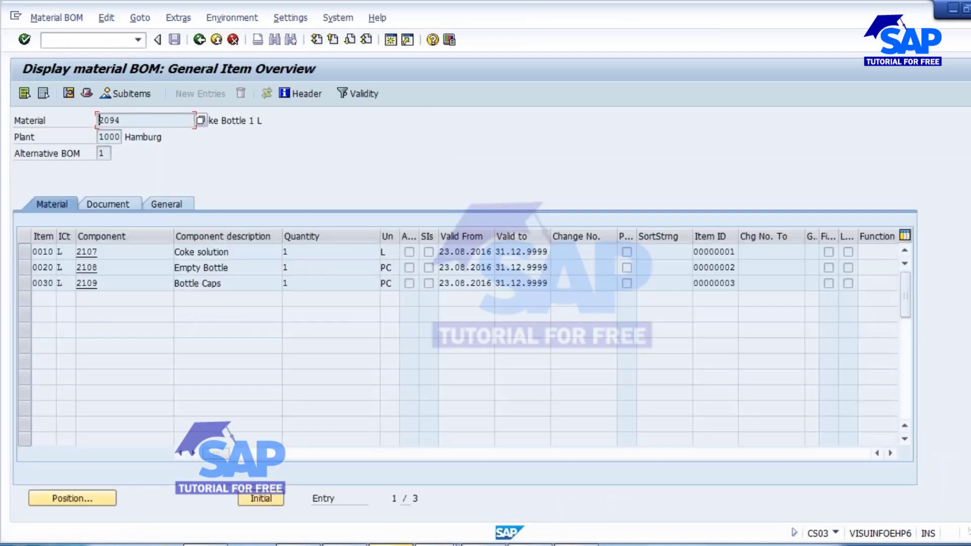
Examine the header material and the components 2107, 2108 and 2109 in the BOM item overview.
drag(130, 122, 96, 122)
click(108, 254)
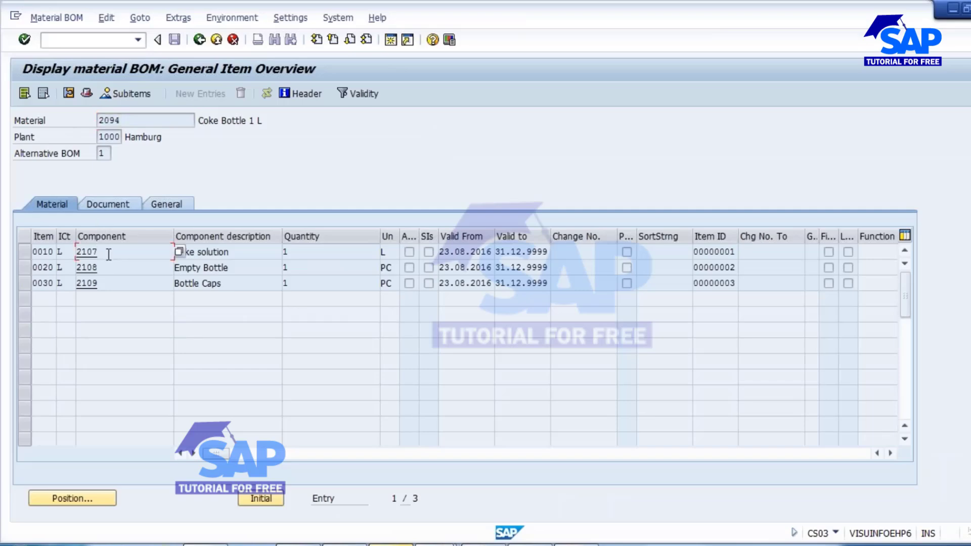
click(108, 267)
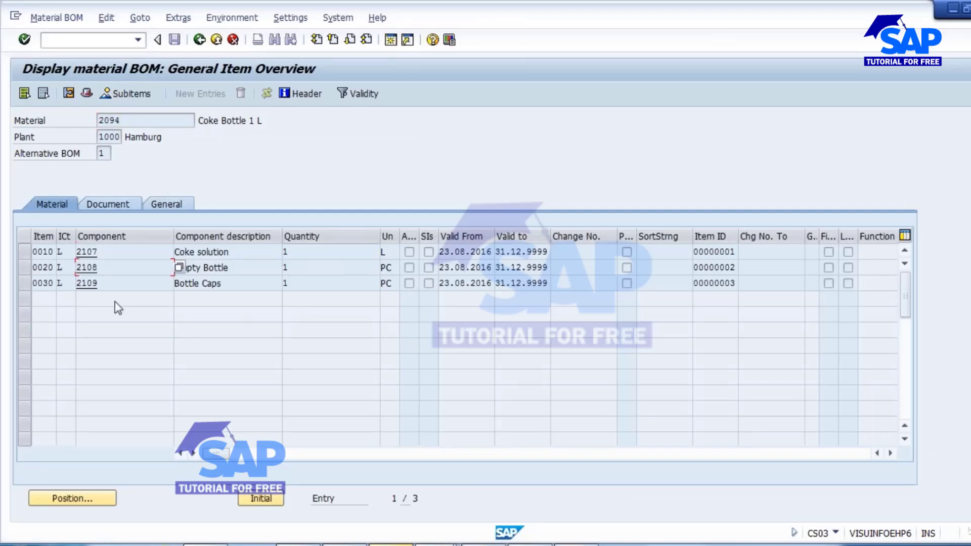
click(108, 284)
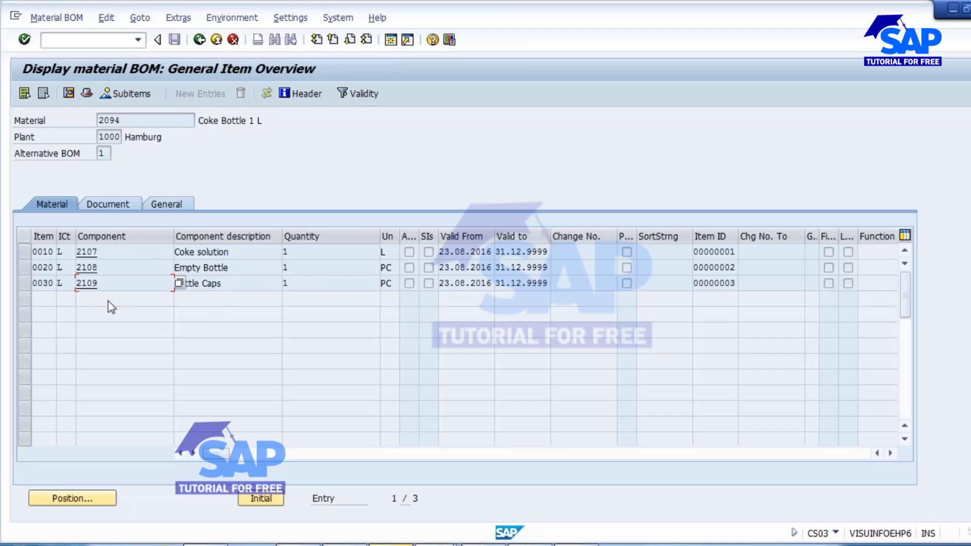
double_click(126, 120)
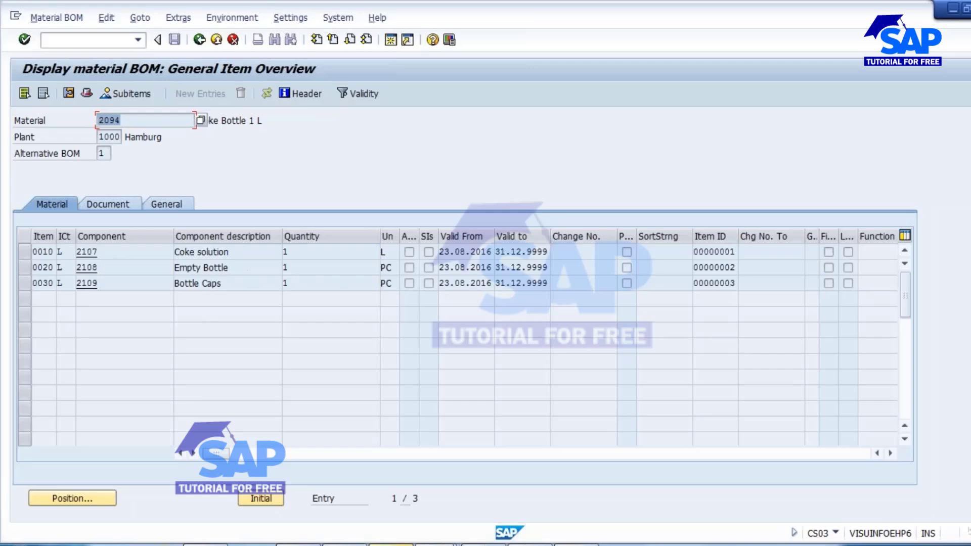
double_click(102, 251)
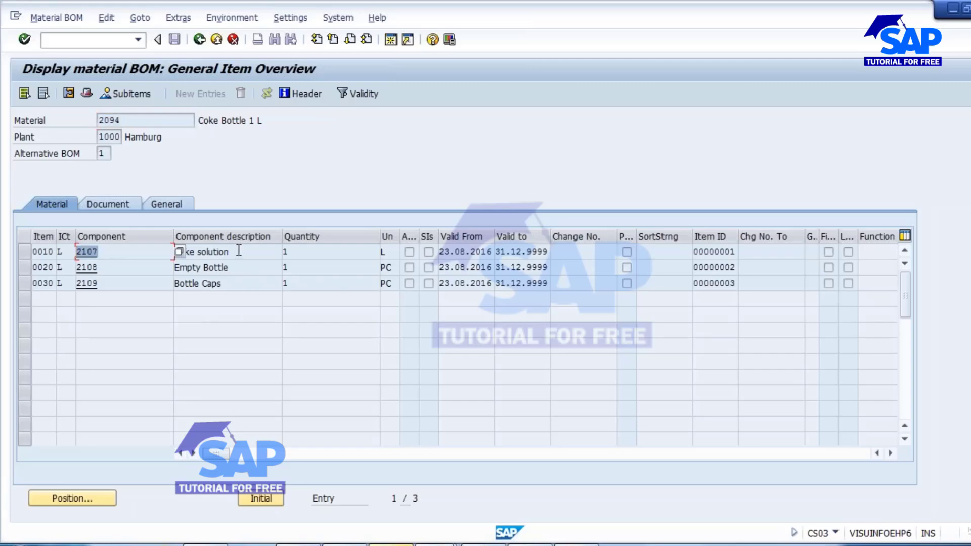
click(239, 252)
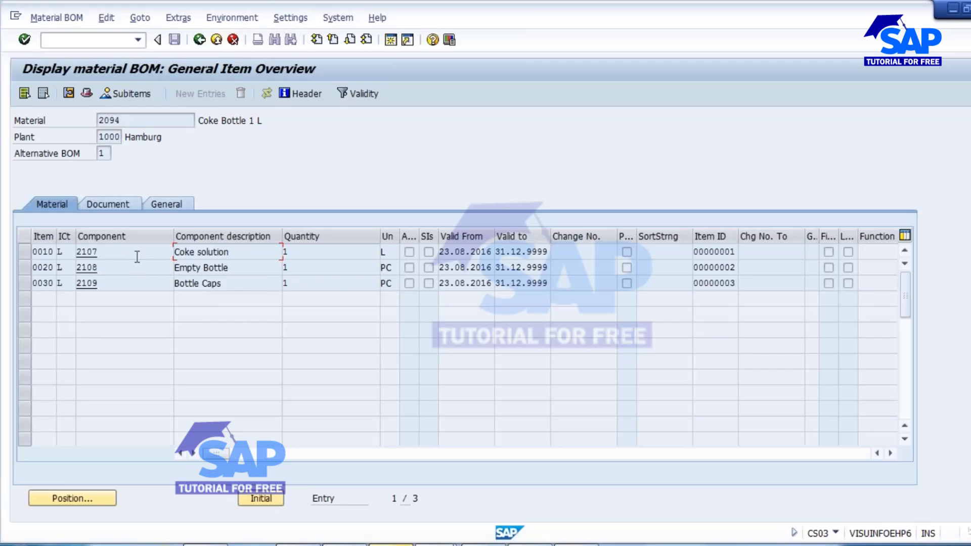
double_click(101, 252)
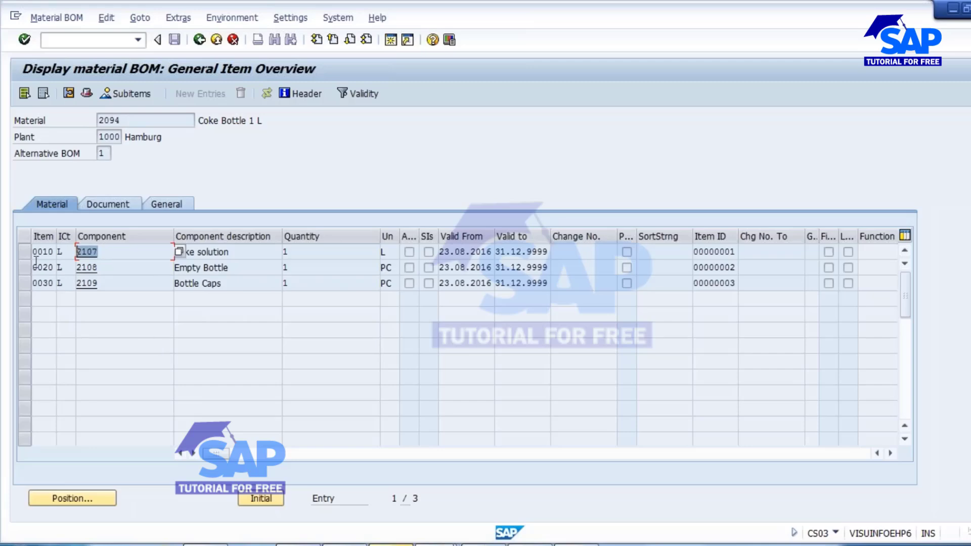
click(79, 252)
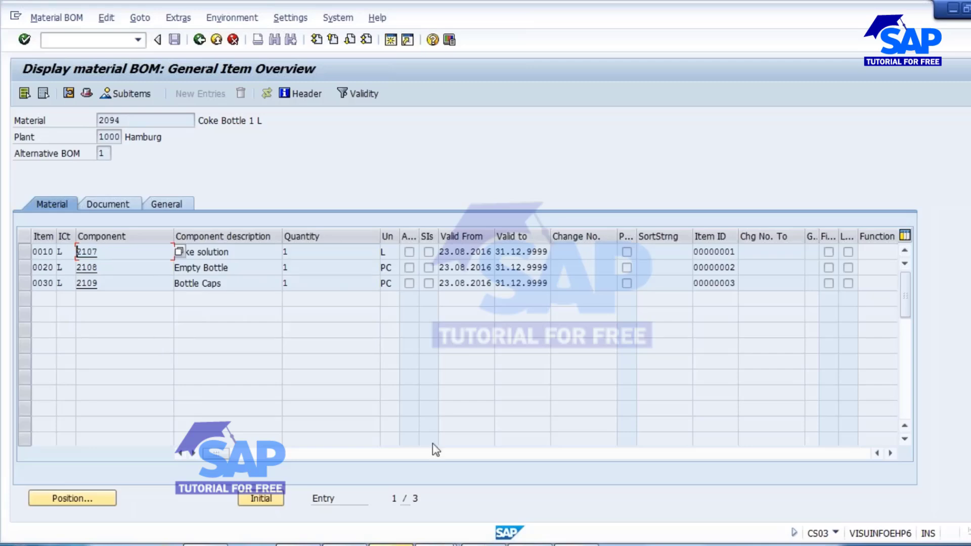
Start transaction MM02 in a new session and open only the MRP 4 view of material 2107 for plant 1000.
click(392, 41)
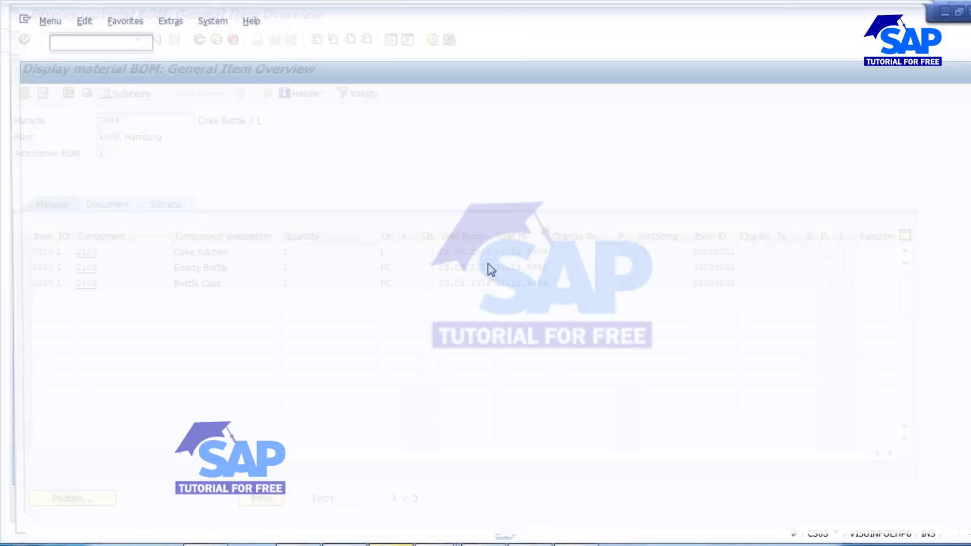
text(mm02)
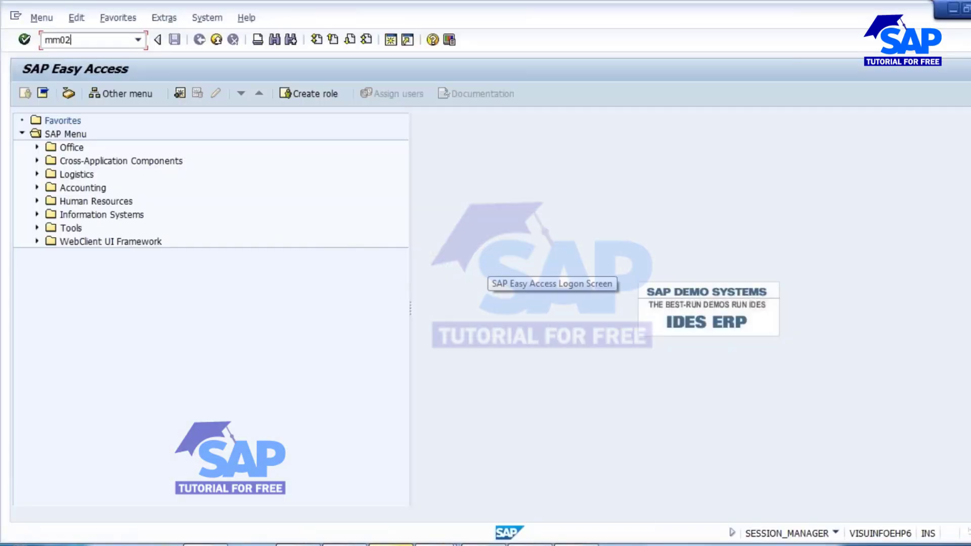
key(Return)
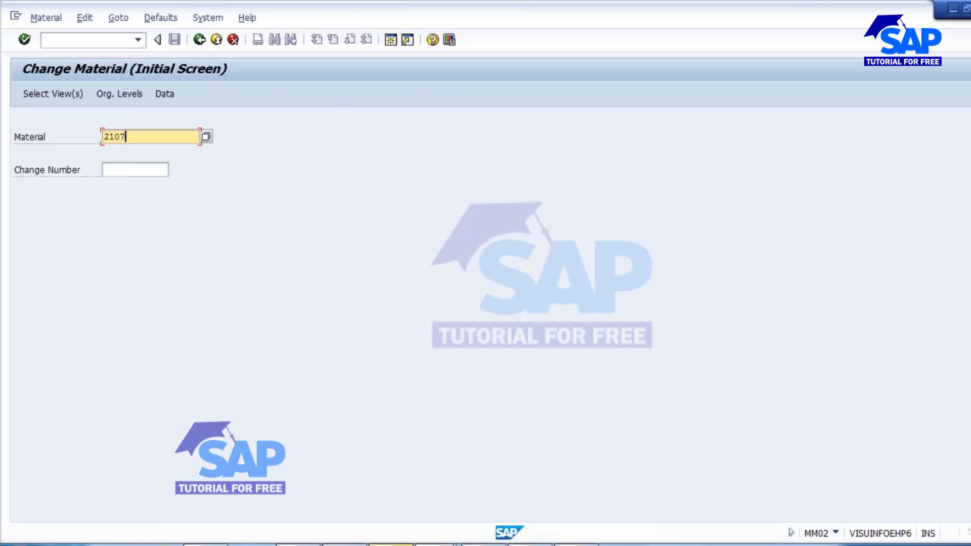
key(Return)
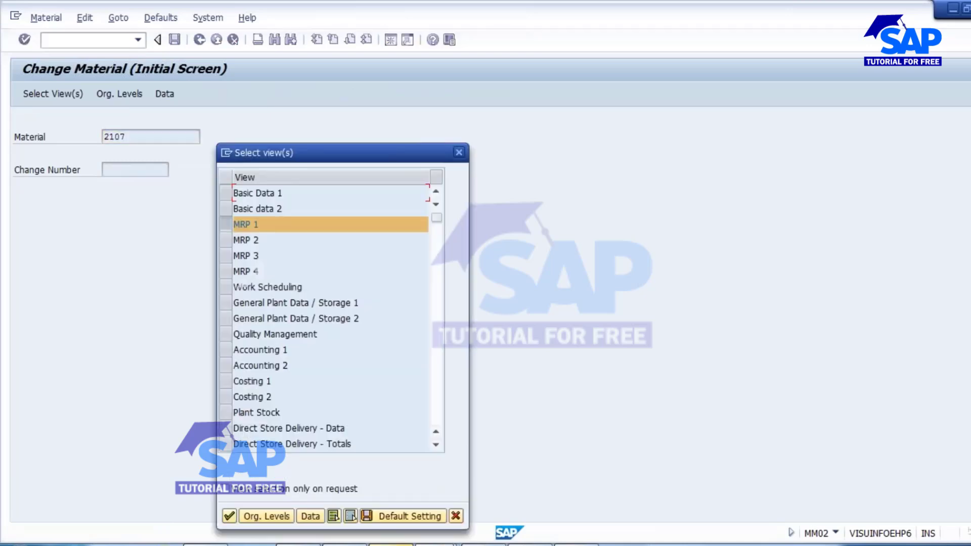
click(231, 224)
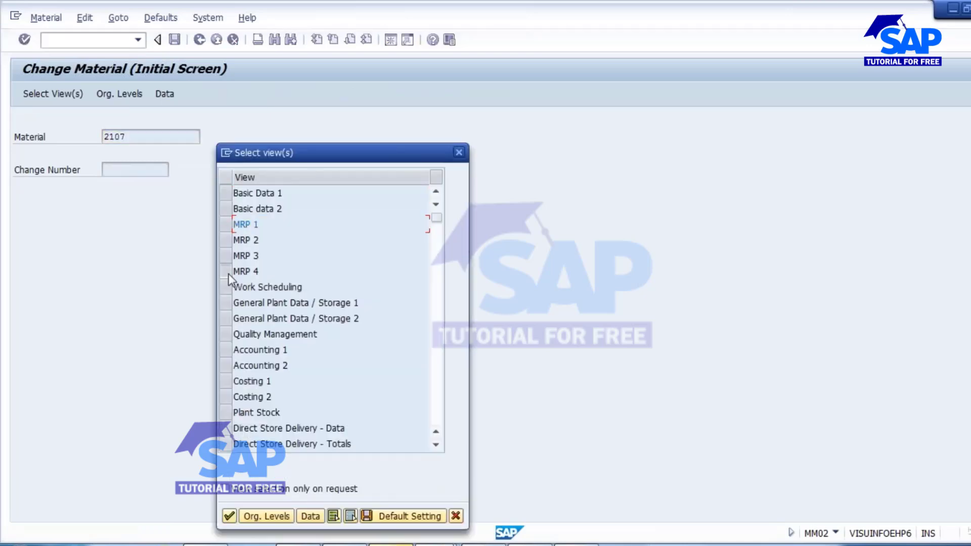
click(230, 272)
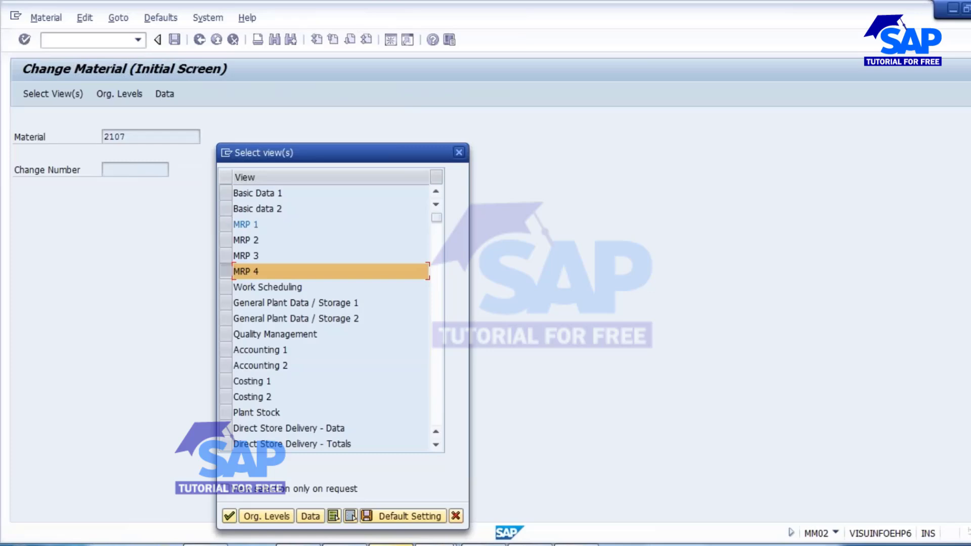
click(229, 516)
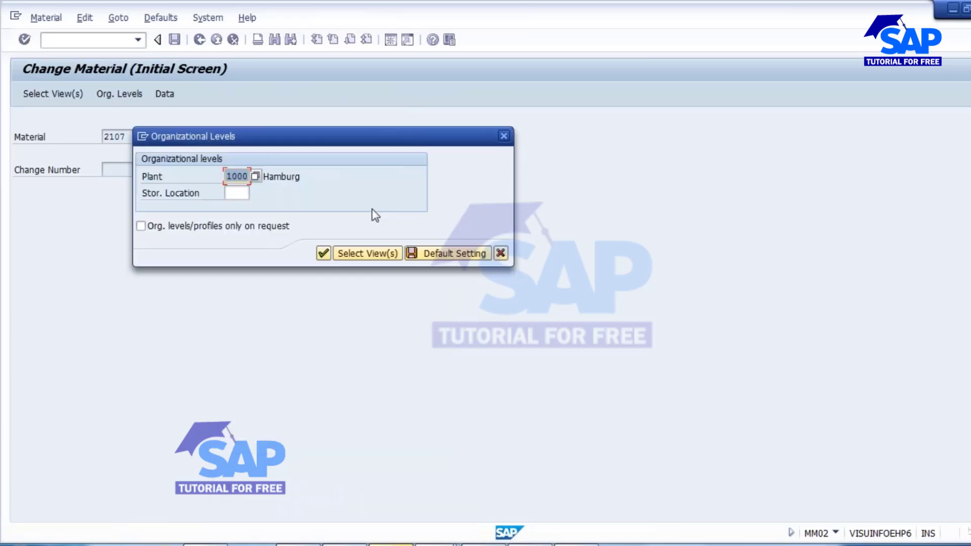
click(323, 253)
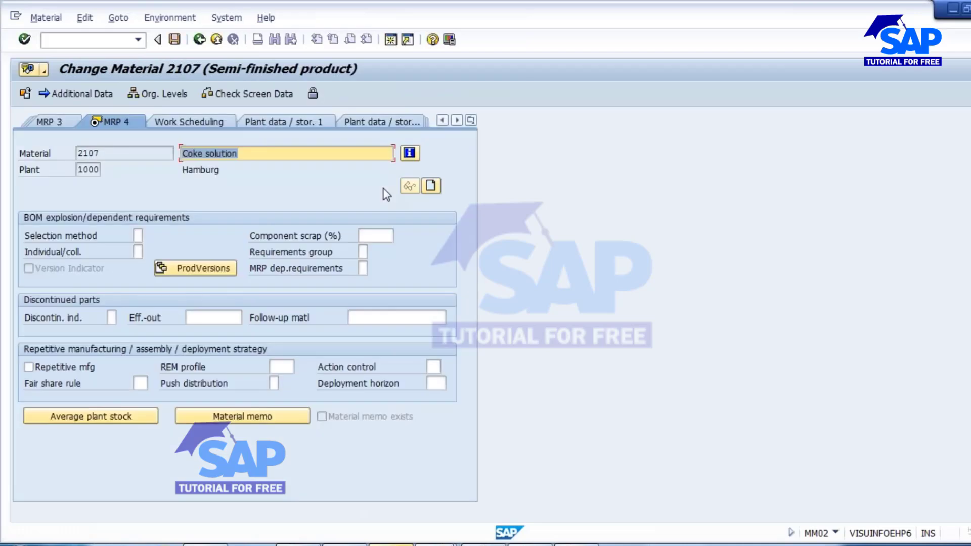
Set the component scrap of material 2107 to 5 percent and save the material.
click(375, 235)
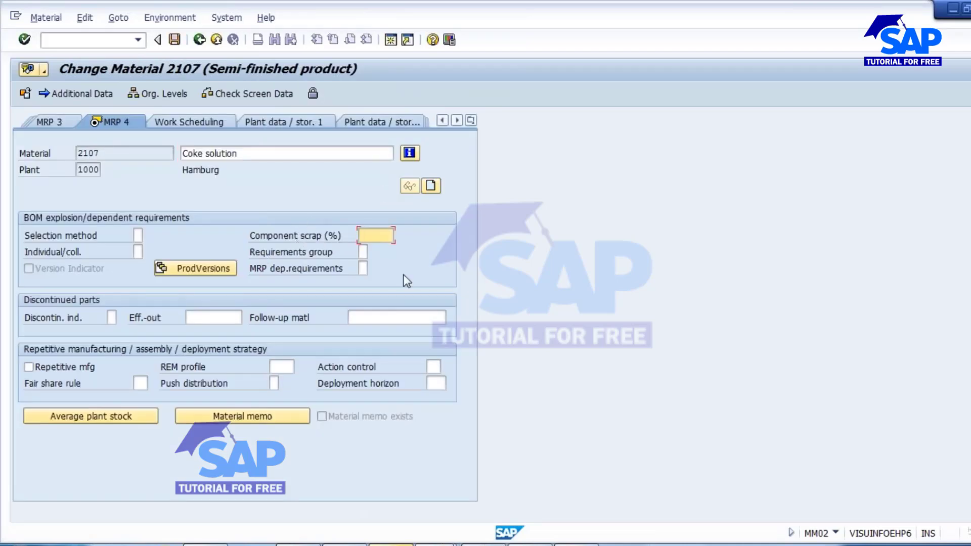
text(5)
key(Return)
click(205, 307)
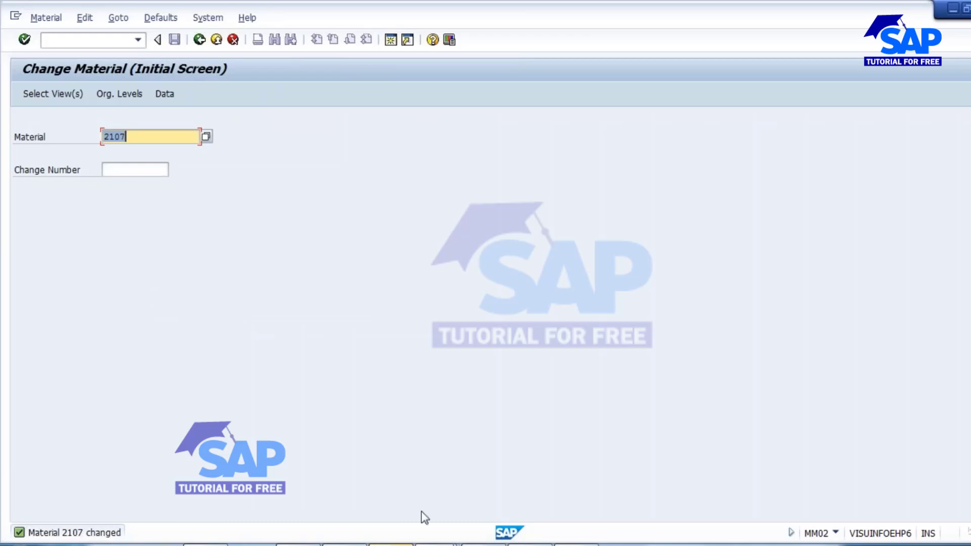
Copy material number 2094 from the BOM display session and open its MRP 1 view in the Change Material session.
click(434, 545)
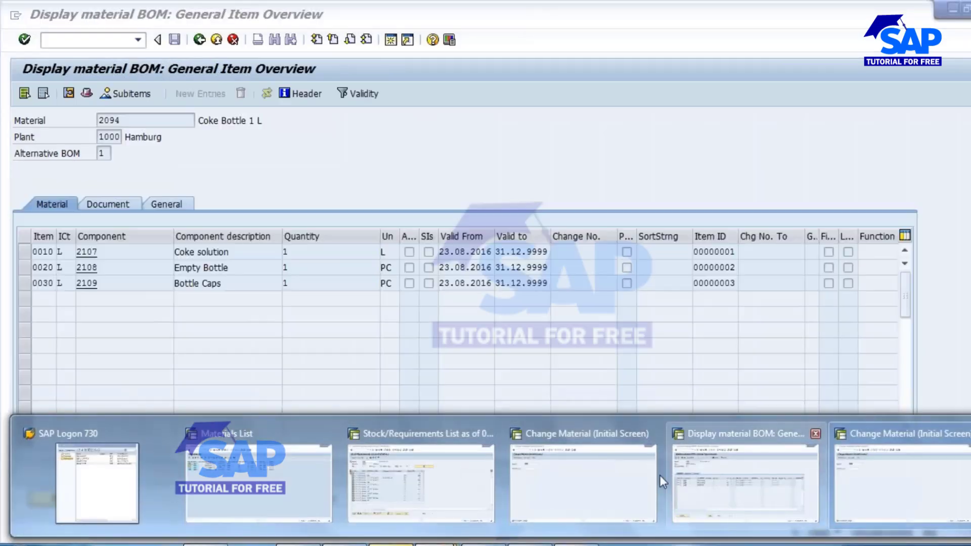
click(745, 483)
drag(134, 125, 64, 122)
key(ctrl+c)
click(434, 545)
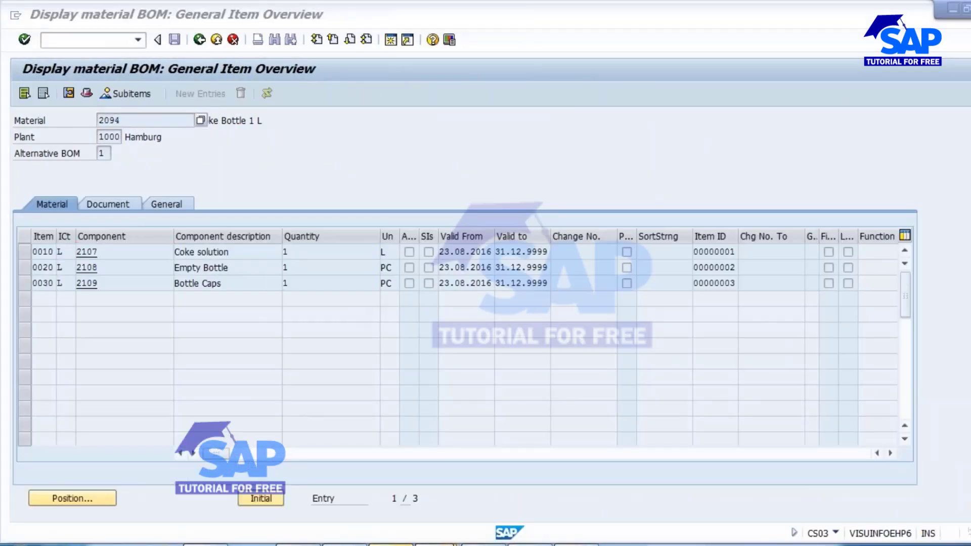
click(587, 468)
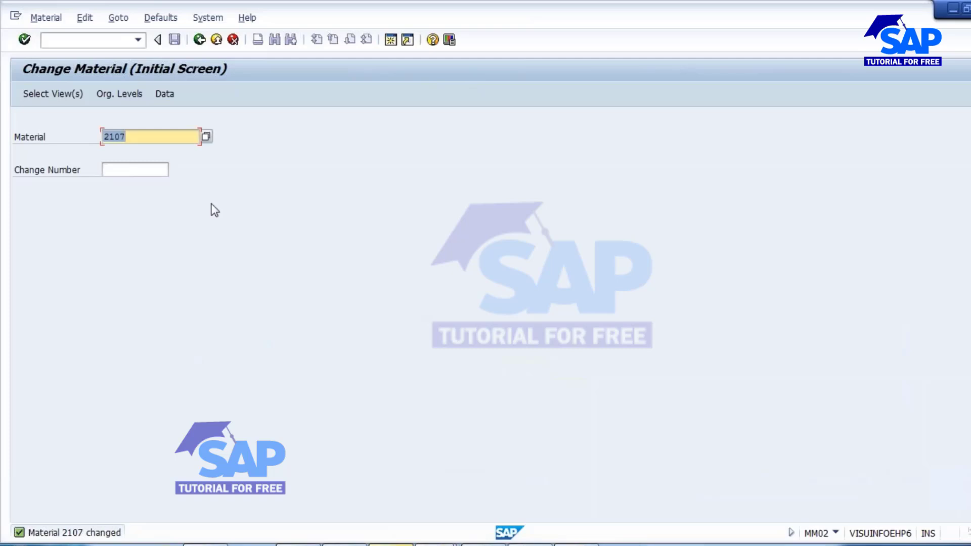
key(ctrl+v)
key(Return)
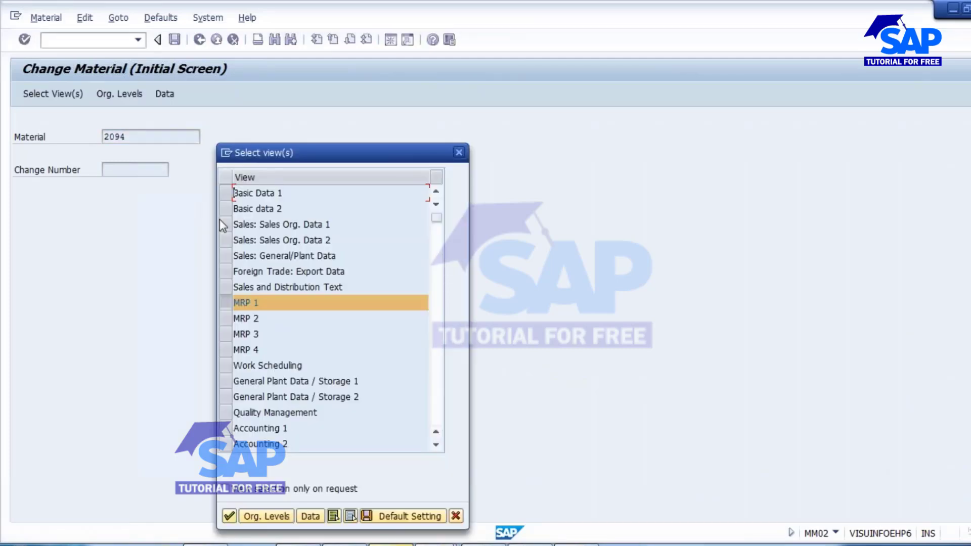
key(Return)
Clear the assembly scrap percentage of material 2094 and save the material.
key(Return)
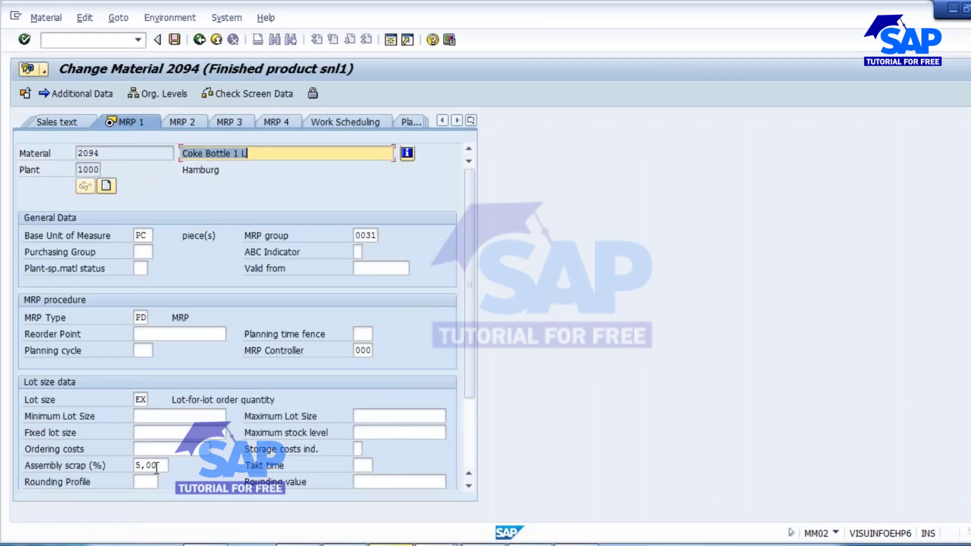
click(137, 465)
key(Delete)
key(Return)
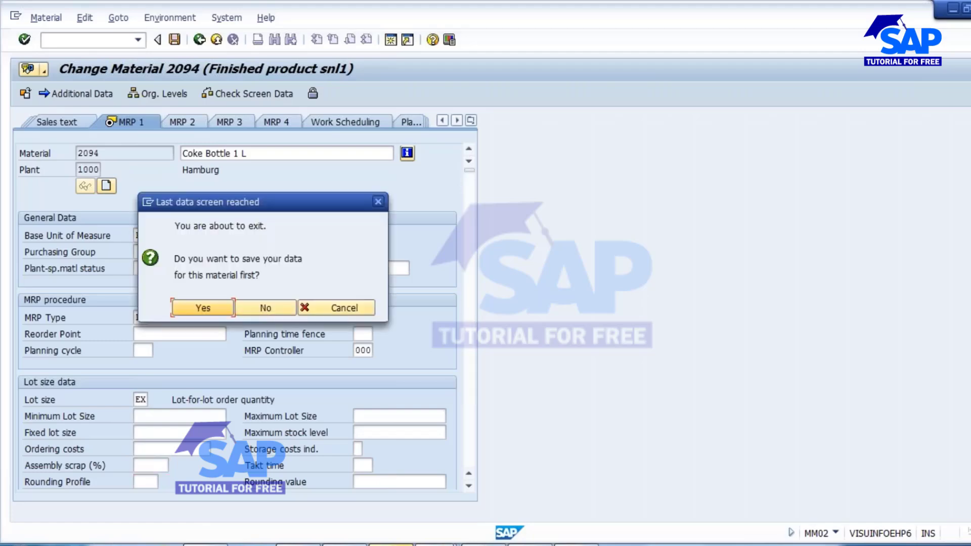
click(212, 306)
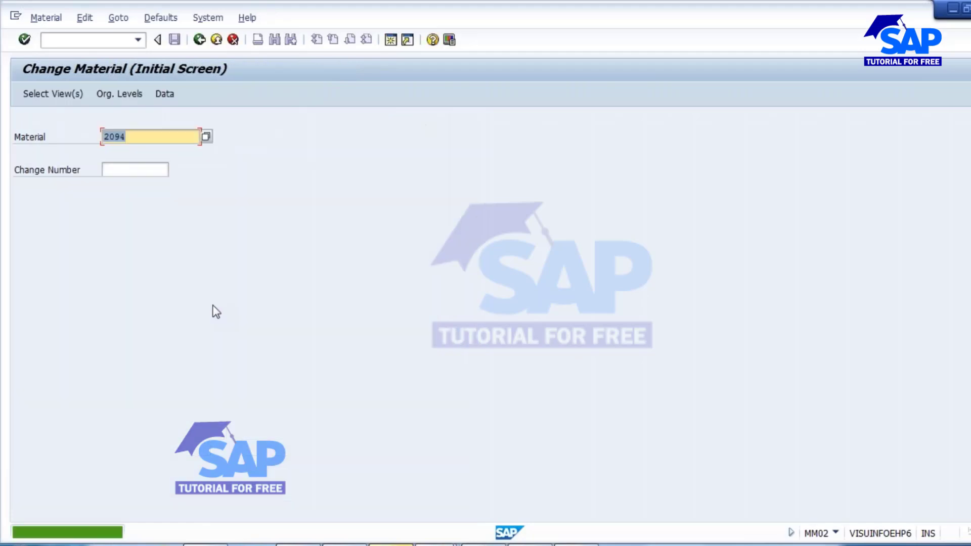
Check the stock/requirements list of material 2094, and start transaction MD02 in the idle Change Material session.
mouse_move(495, 462)
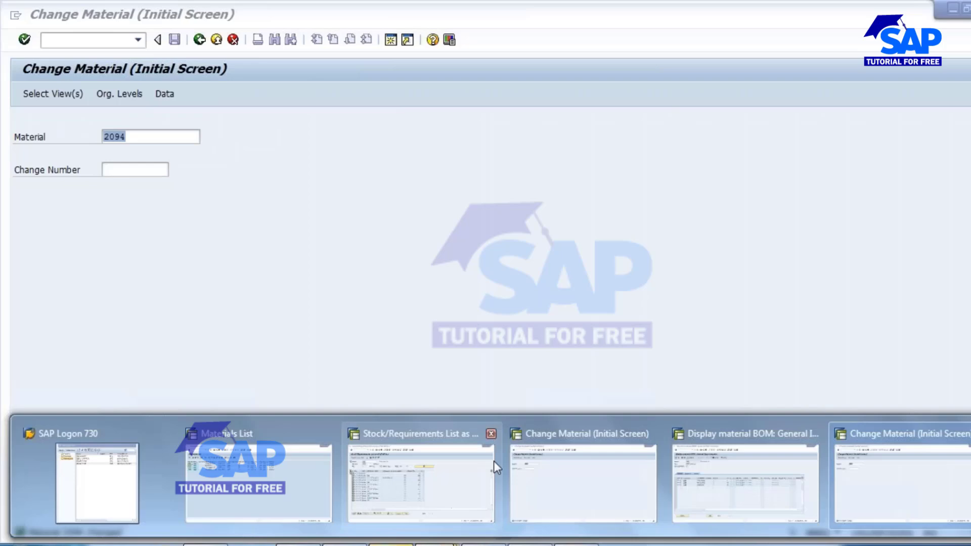
click(405, 472)
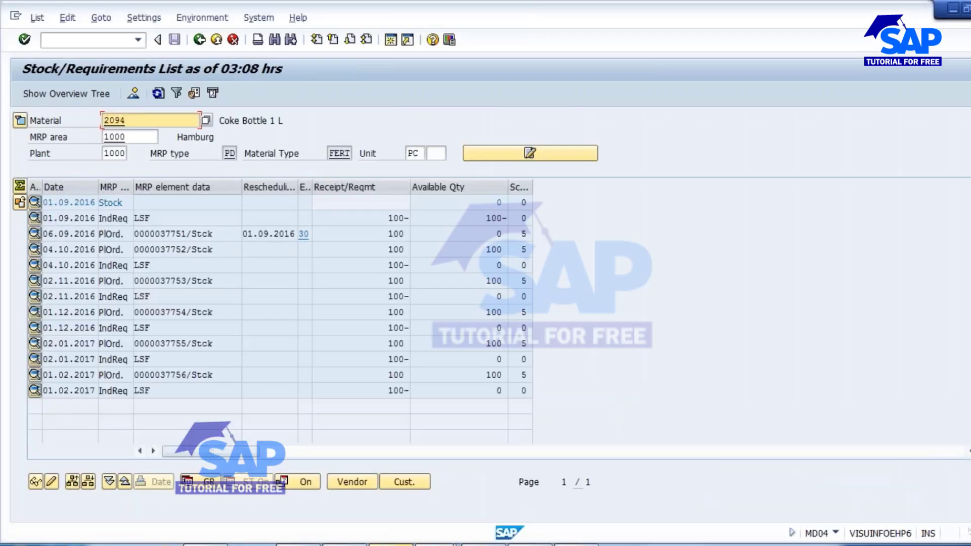
mouse_move(563, 496)
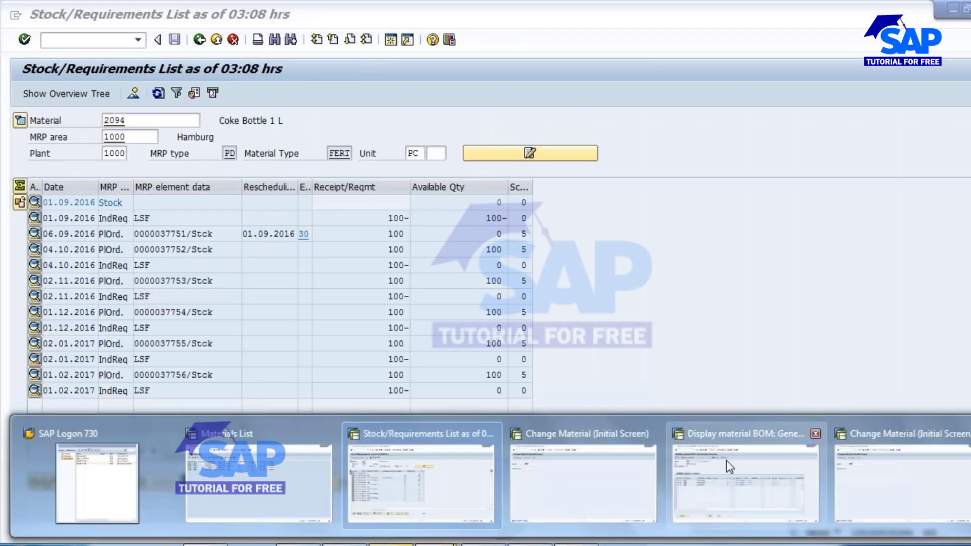
click(573, 460)
click(86, 40)
text(/)
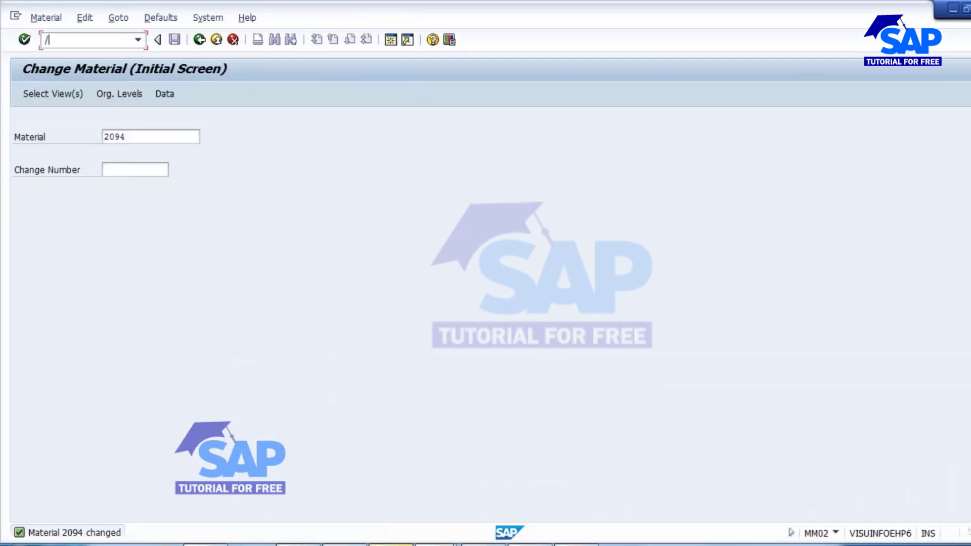
text(nmd02)
key(Return)
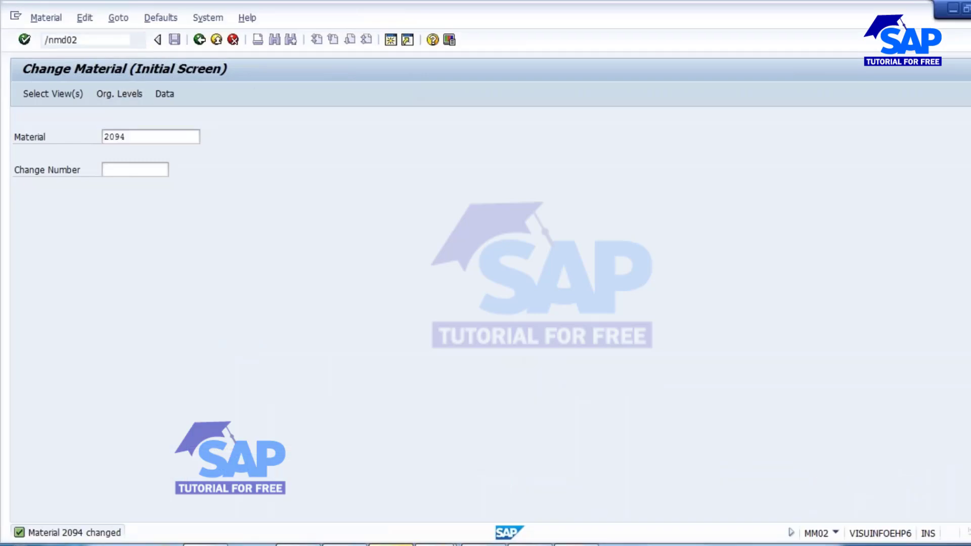
Set planning mode 3, include unchanged components in the planning run for material 2094, and submit the parameters.
click(147, 318)
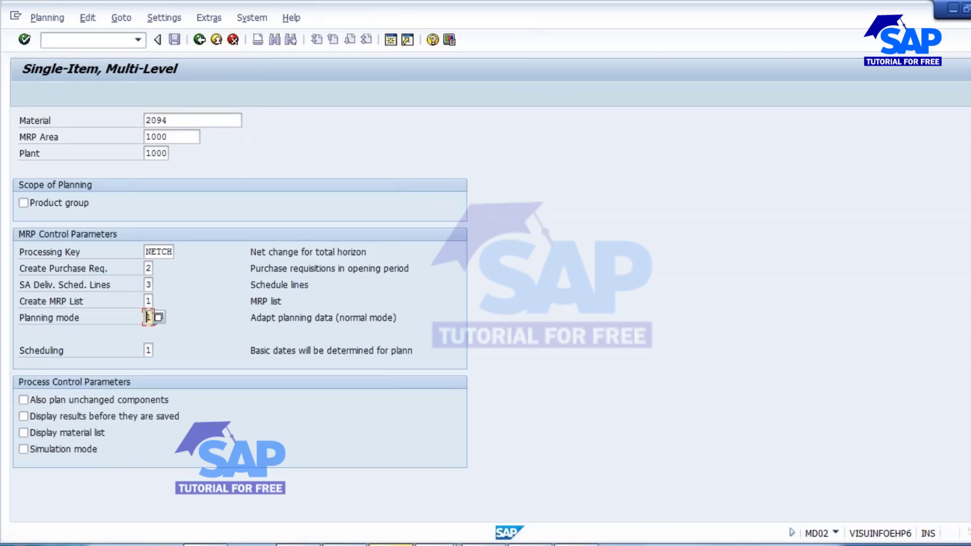
key(Delete)
text(3)
click(49, 401)
double_click(179, 120)
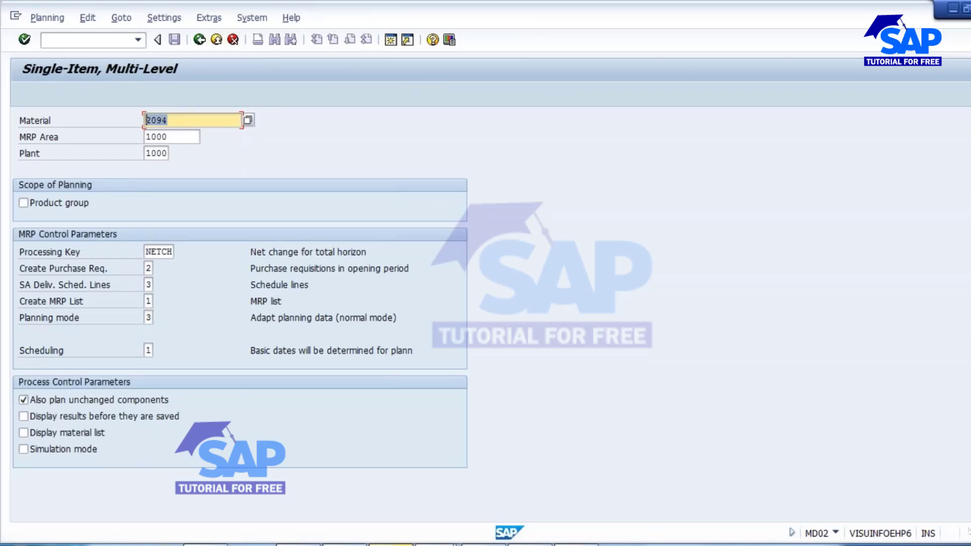
key(Return)
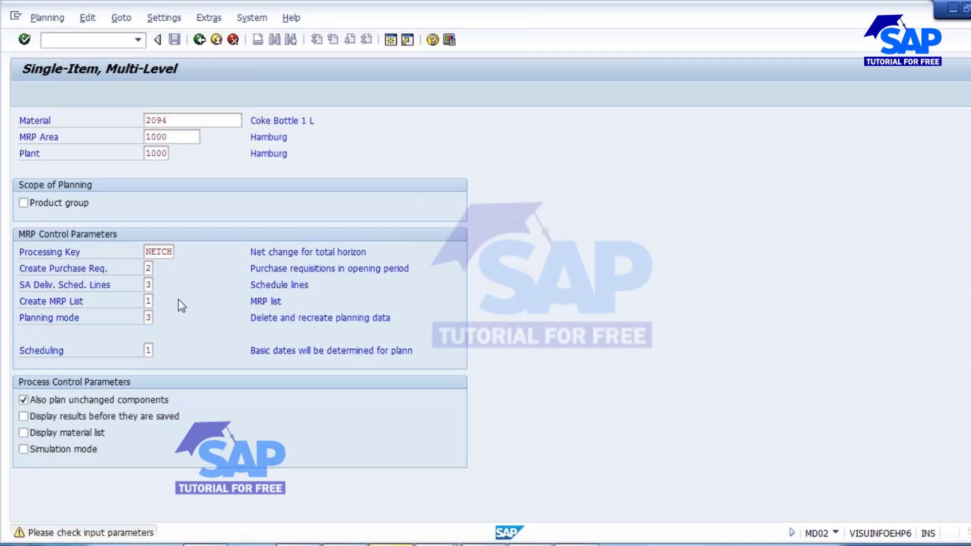
Execute the planning run for material 2094, and refresh its list in the Stock/Requirements List session.
key(Return)
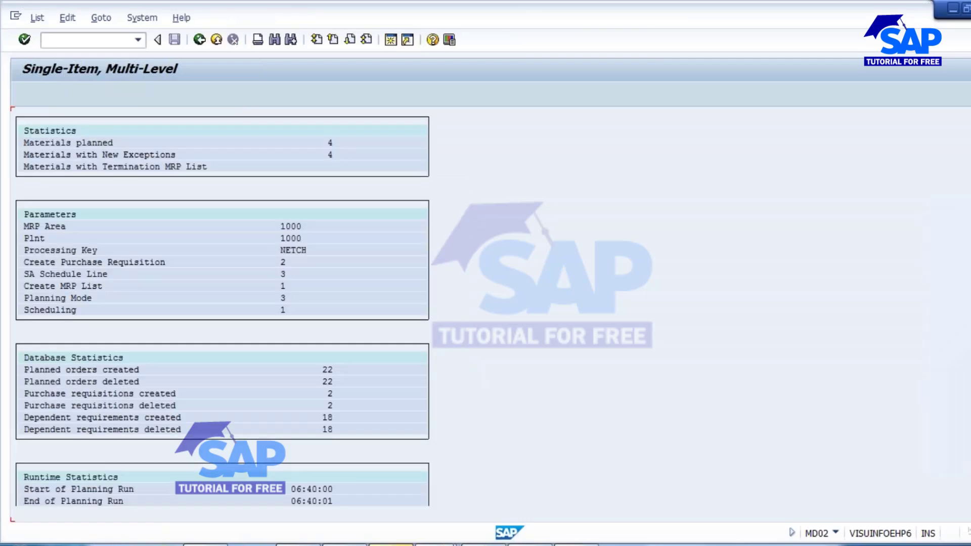
mouse_move(436, 544)
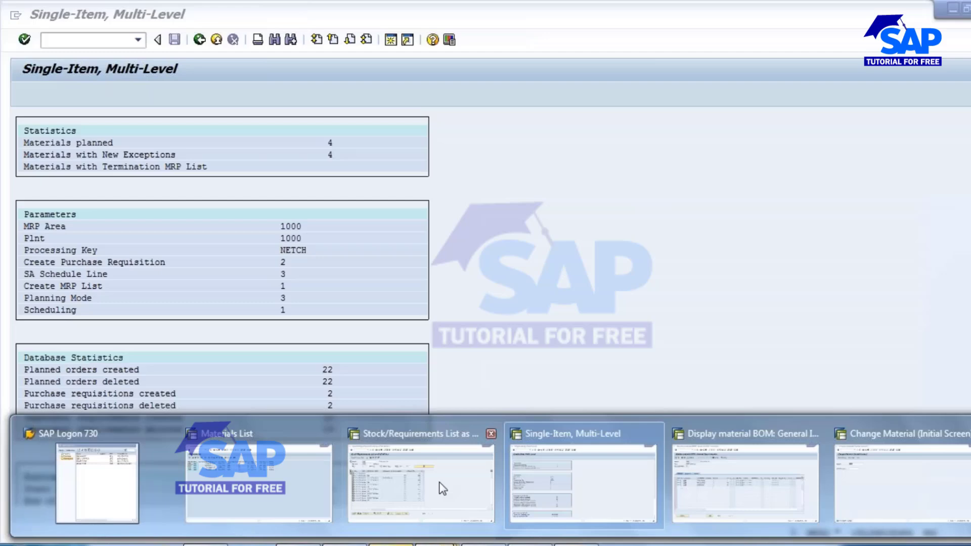
click(415, 464)
click(154, 93)
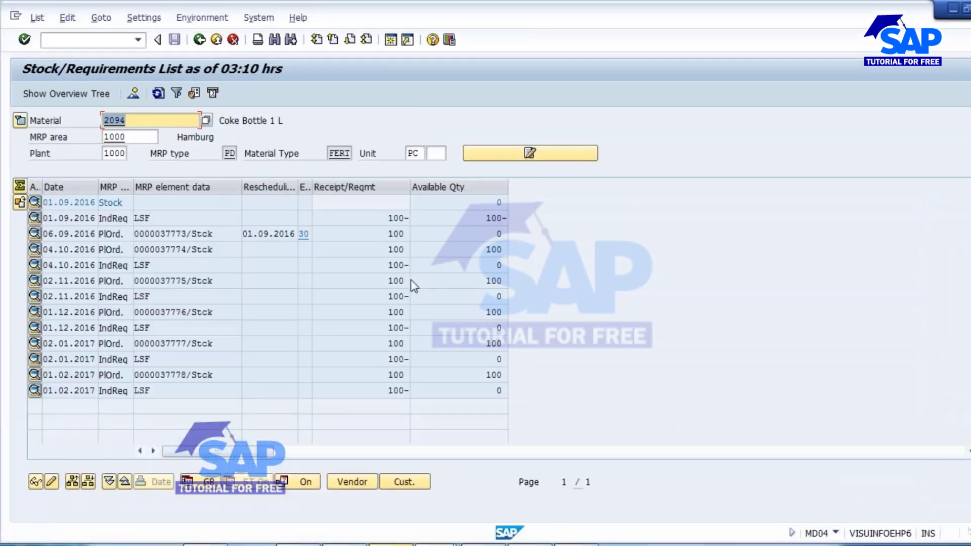
Convert the planned order dated 06.09.2016 into a production order and open its component overview.
double_click(177, 233)
drag(302, 252, 438, 251)
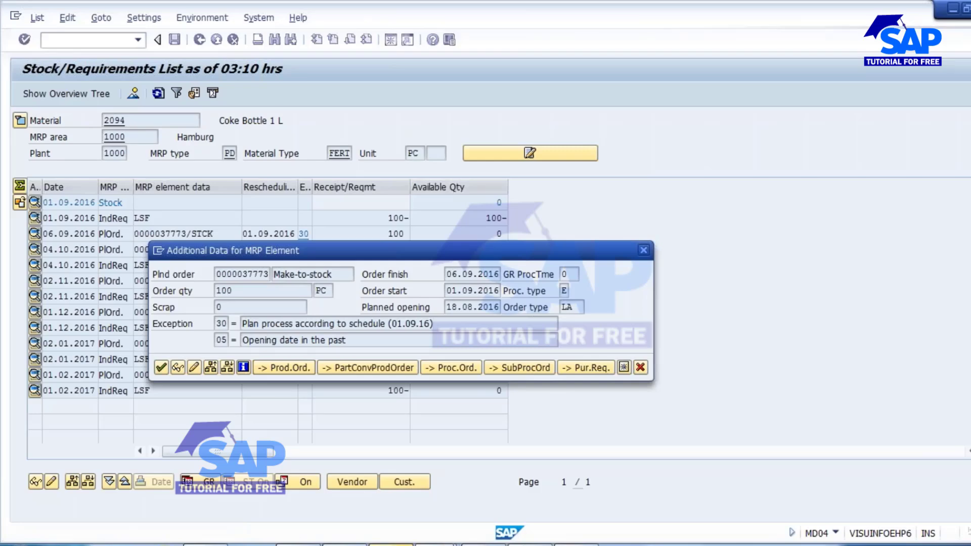
click(284, 368)
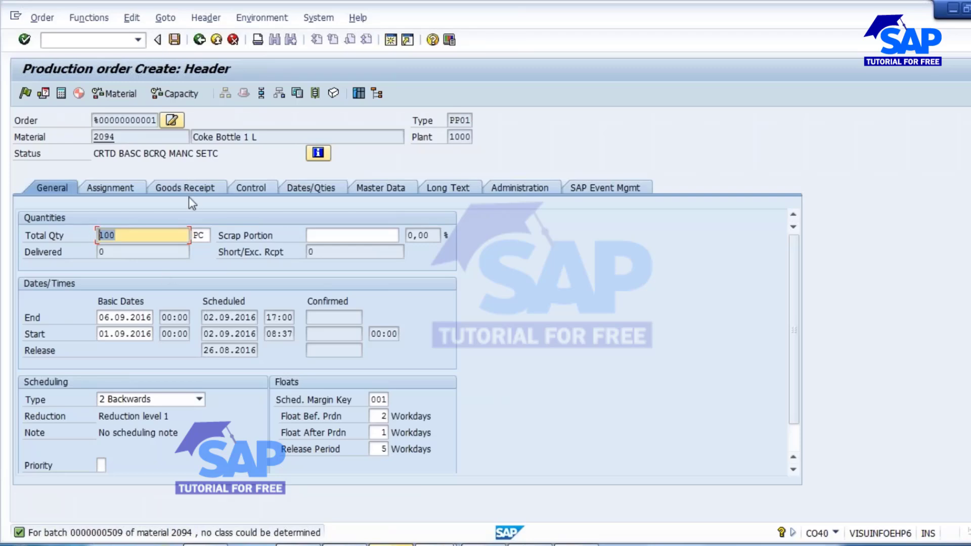
click(279, 93)
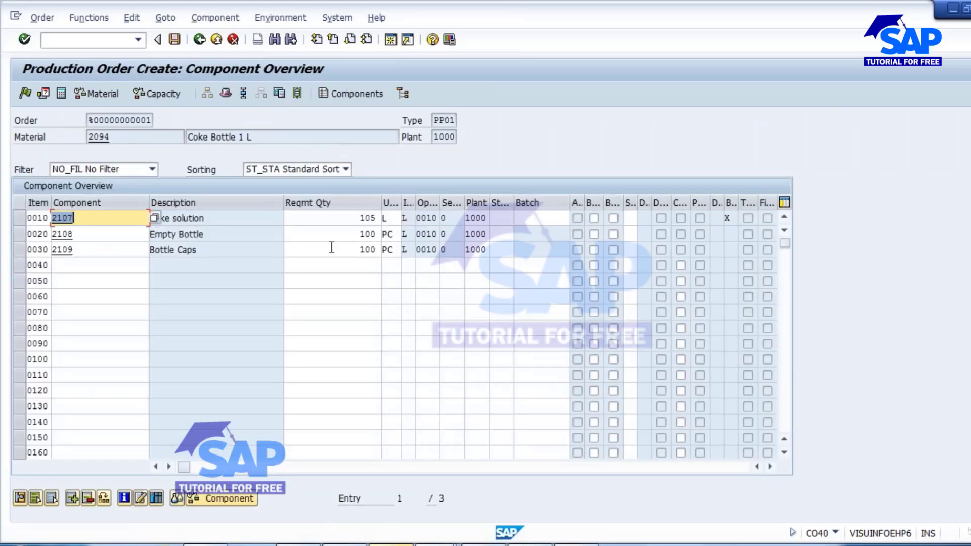
Examine the required quantities of components 2107, 2108 and 2109 in the production order's component overview.
click(89, 235)
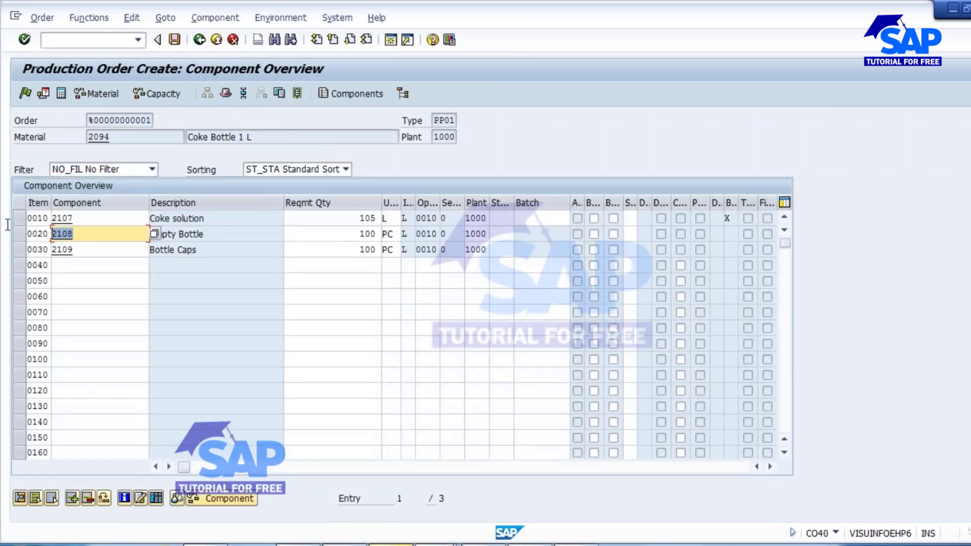
click(62, 249)
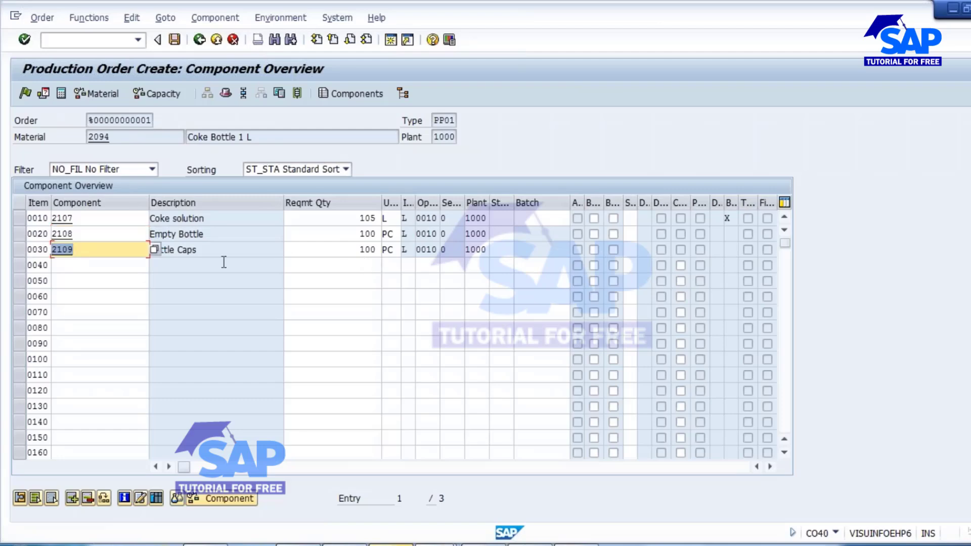
click(19, 249)
click(19, 234)
click(19, 250)
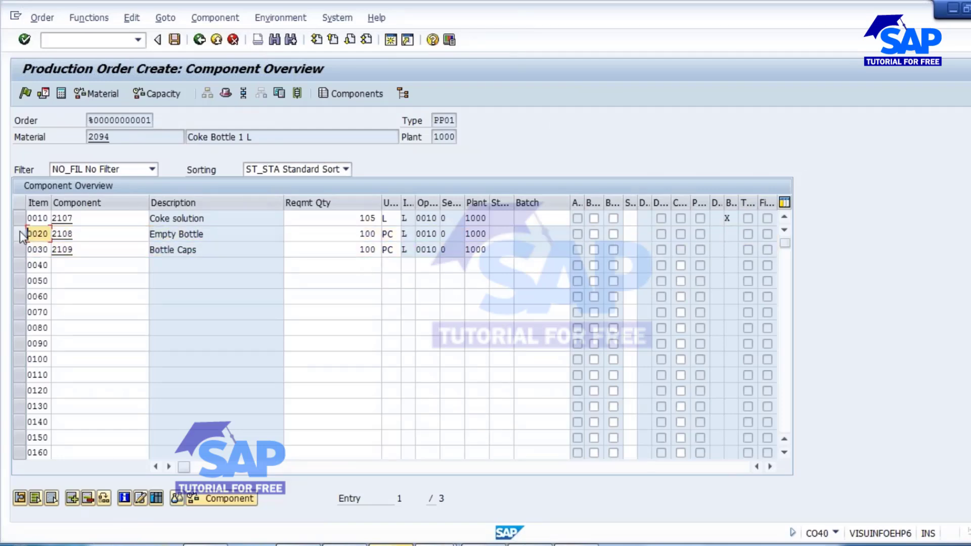
click(19, 220)
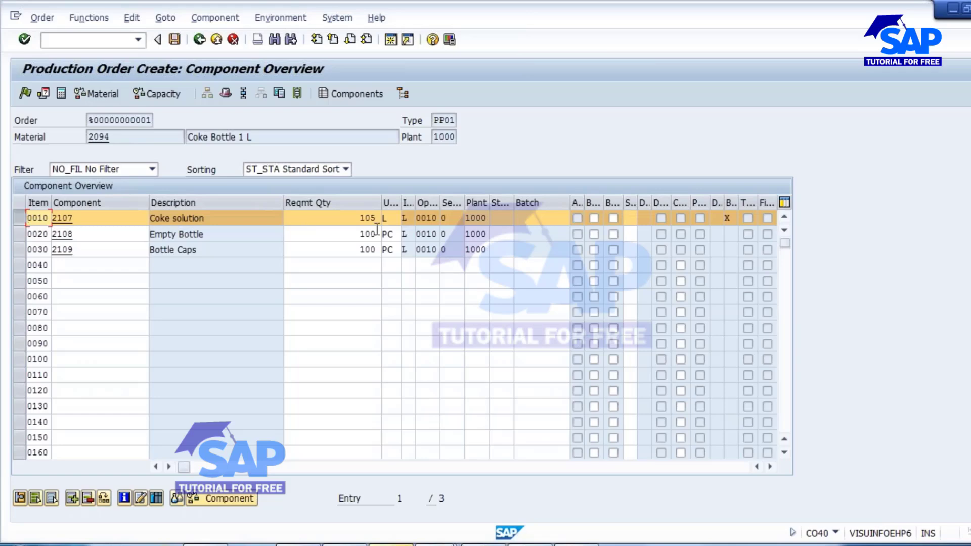
double_click(346, 220)
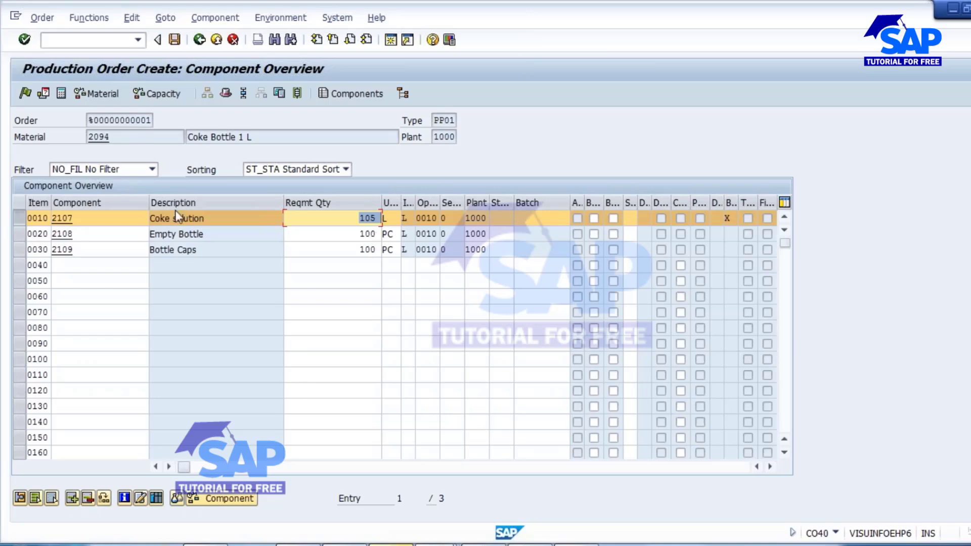
double_click(141, 218)
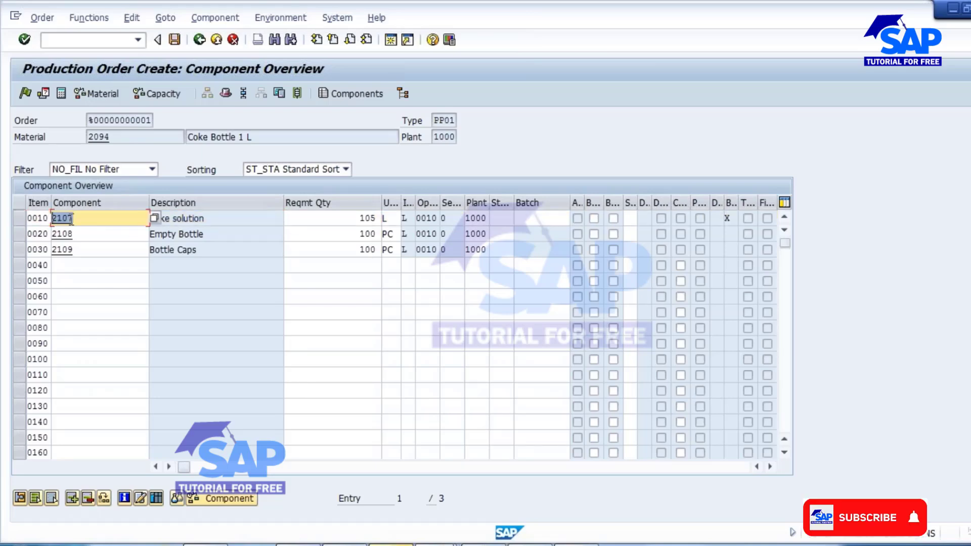
double_click(356, 218)
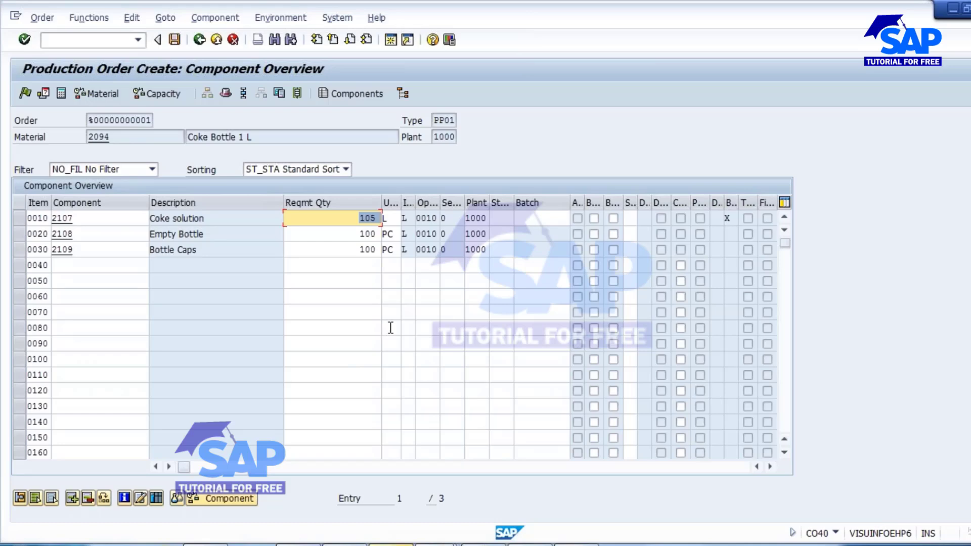
click(76, 219)
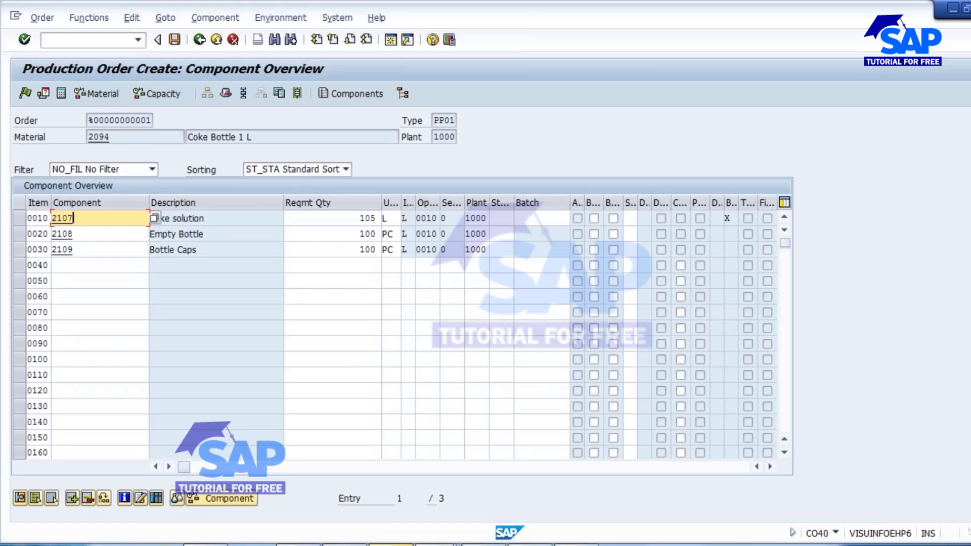
Switch to Notepad and add the lines "Material Master -" and "BOM" below the Component Scrap heading.
key(alt+Tab)
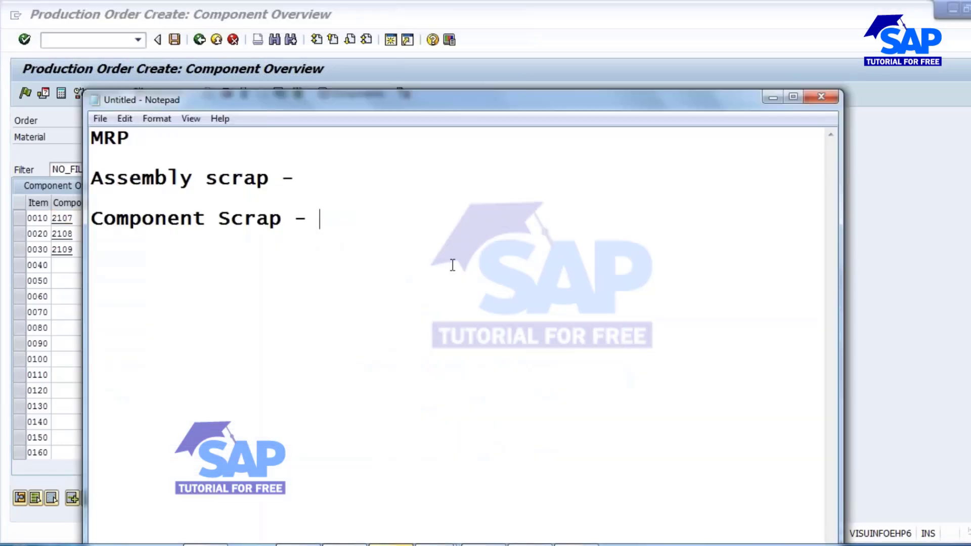
key(Return)
key(Return)
text(Material Master)
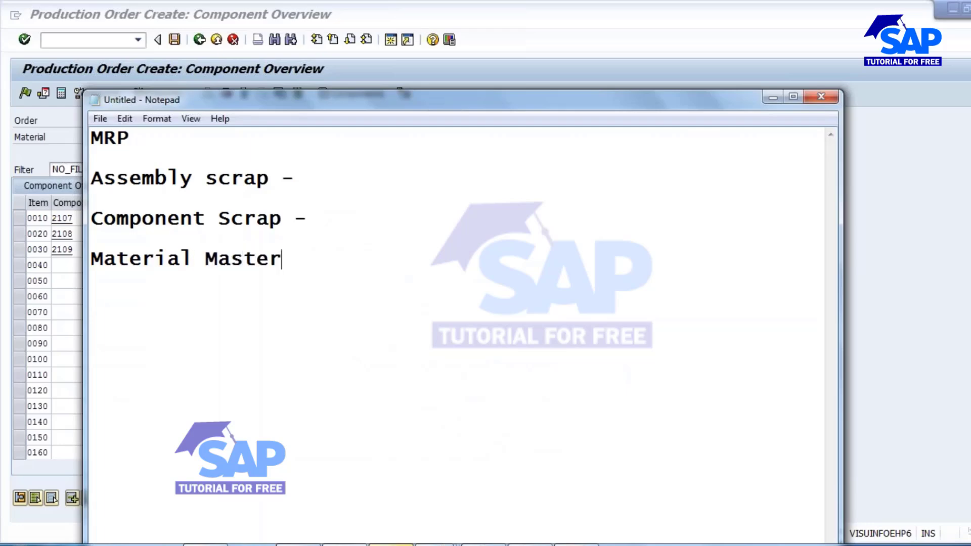
key(Return)
text(BOM)
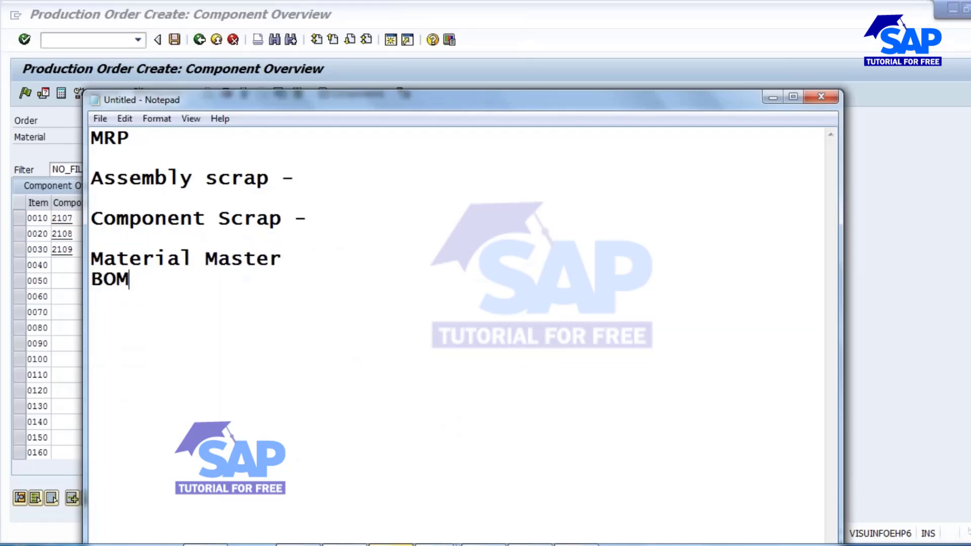
click(293, 258)
text(-)
Switch back to the production order session and compare component 2107 with header material 2094.
click(392, 545)
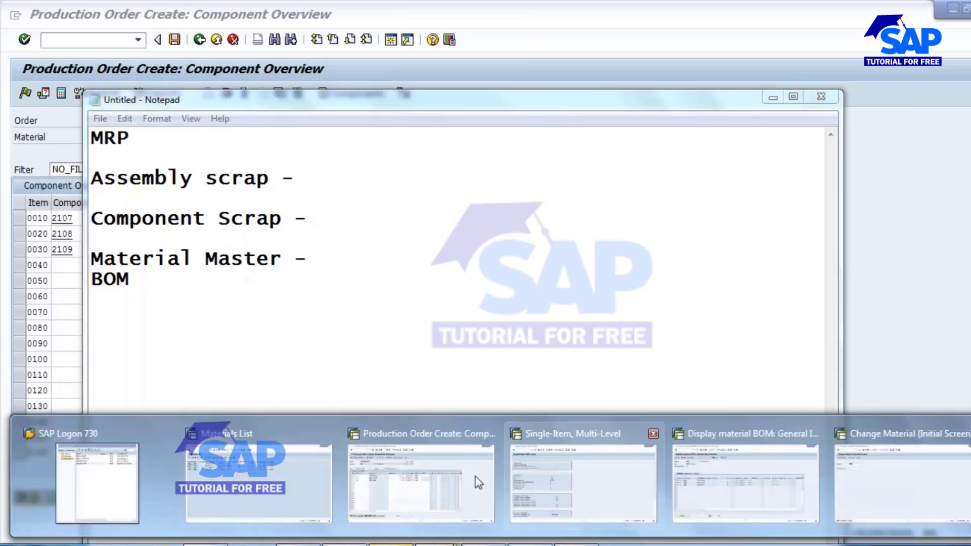
click(456, 483)
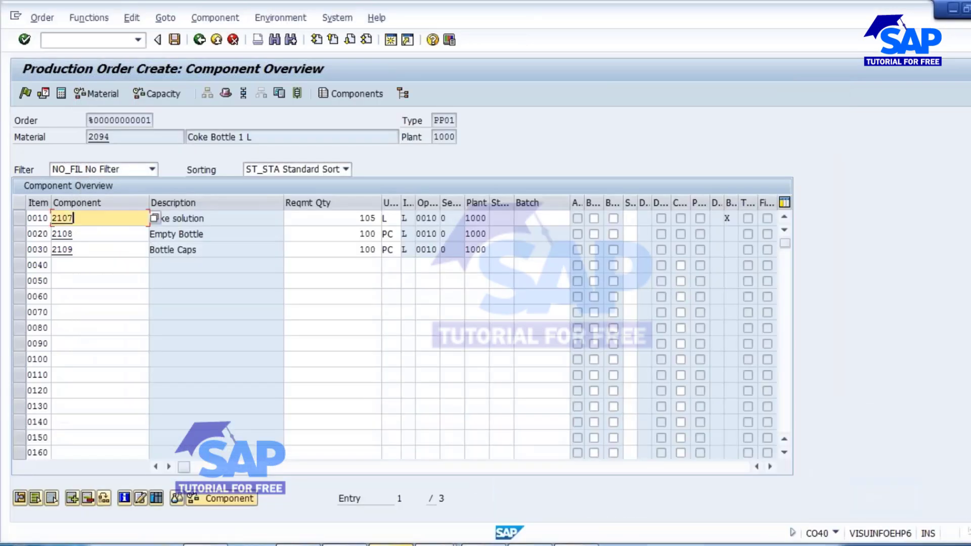
click(207, 218)
drag(166, 220, 147, 217)
double_click(73, 217)
double_click(101, 136)
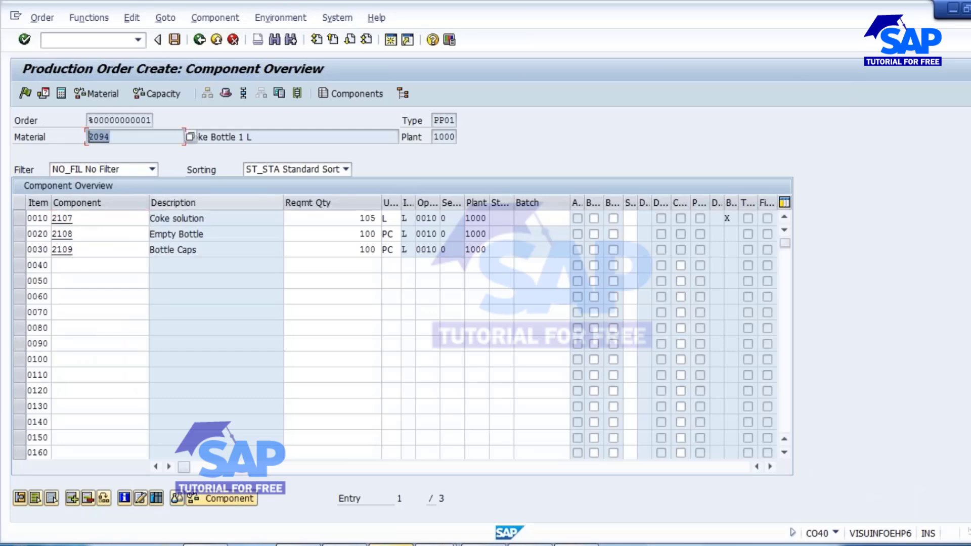
drag(81, 216, 52, 218)
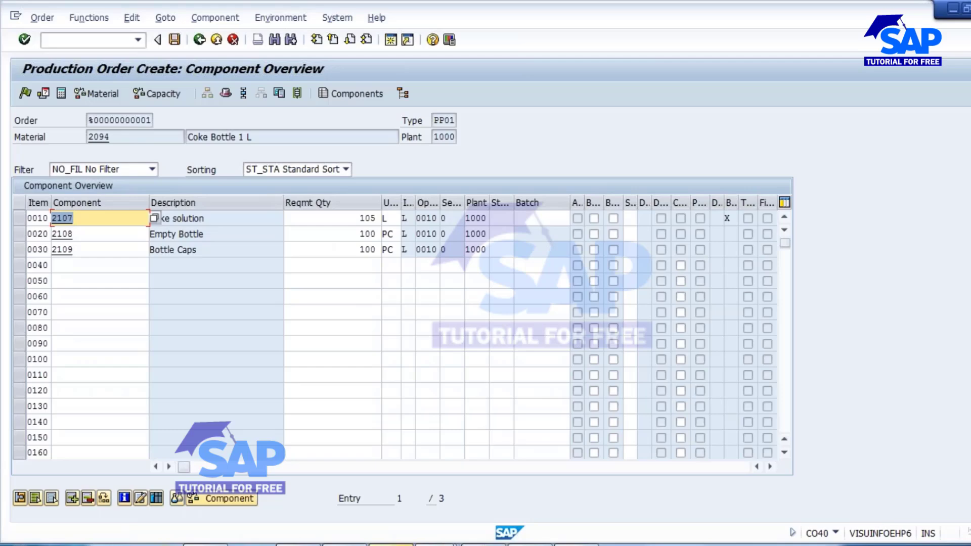
Switch to the Change Material session, start transaction CS02 there, and open the BOM of material 2094 for editing.
key(alt+Tab)
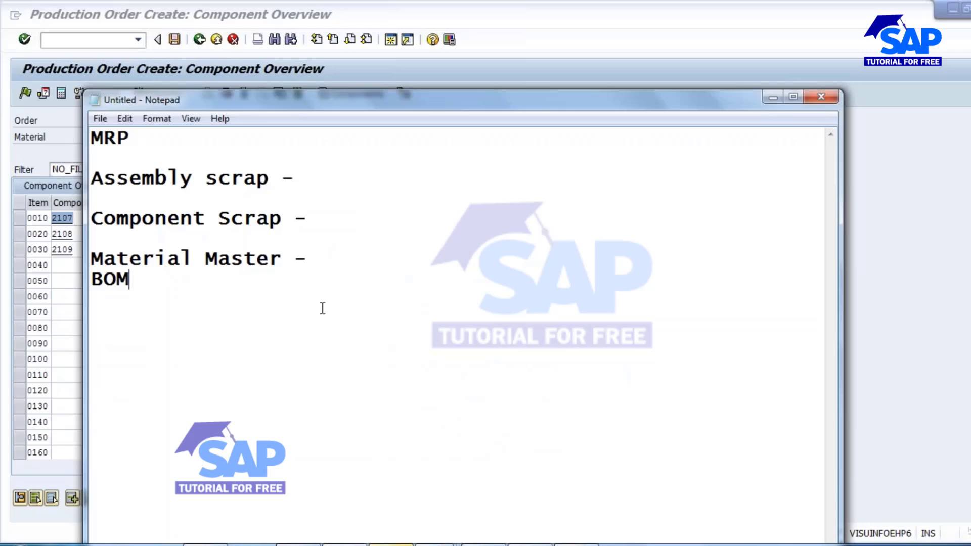
click(437, 545)
click(136, 285)
click(438, 545)
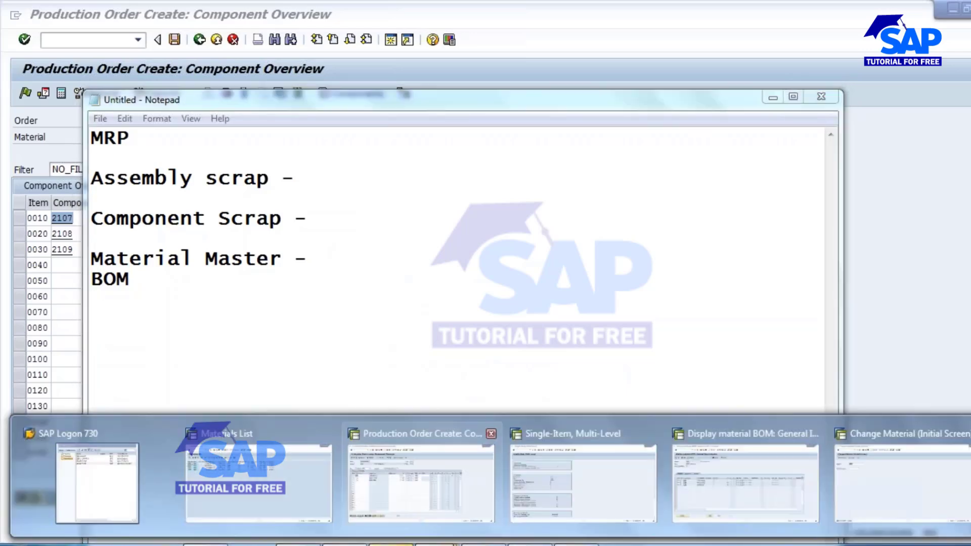
click(886, 477)
click(76, 41)
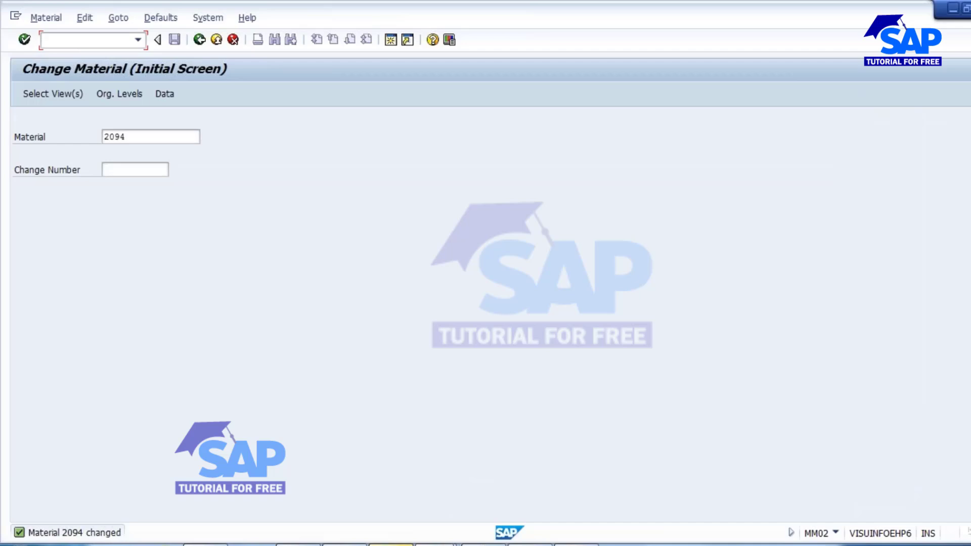
text(/NCS02)
key(Return)
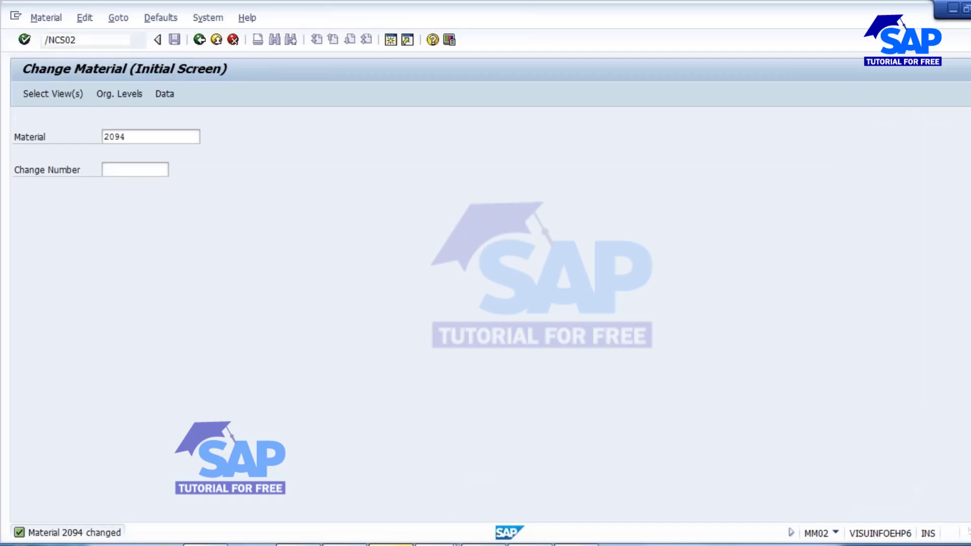
key(Return)
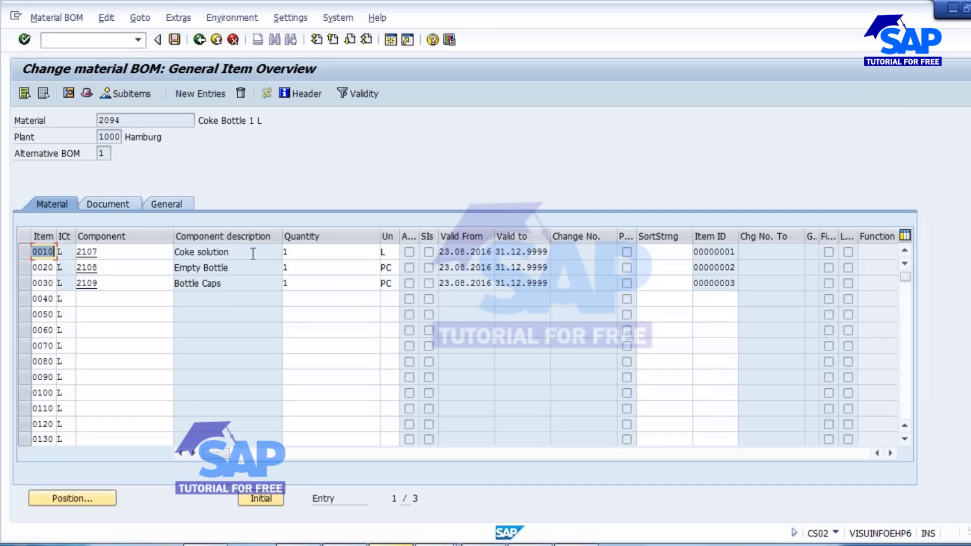
Check the component scrap field in the details of BOM item 0010, component 2107, and return to the item overview.
click(25, 252)
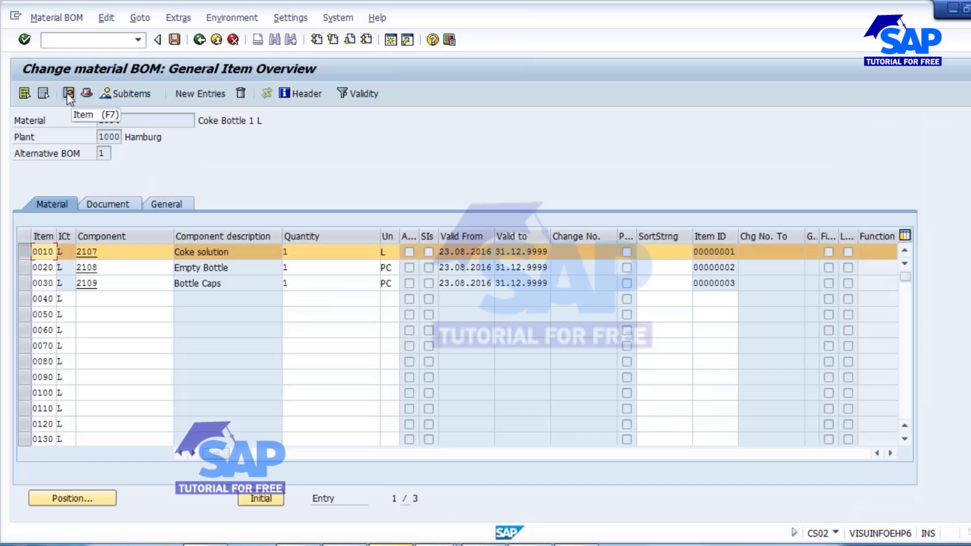
click(29, 253)
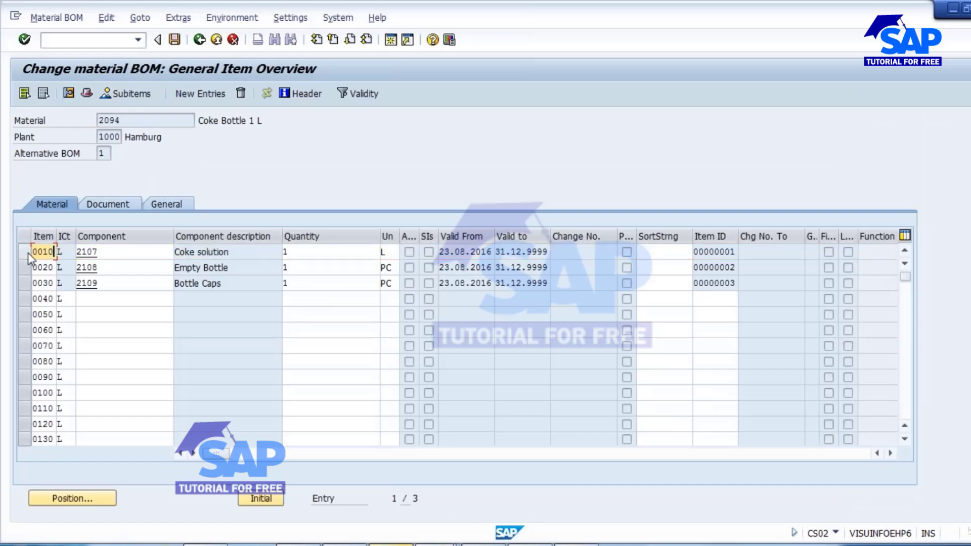
click(24, 246)
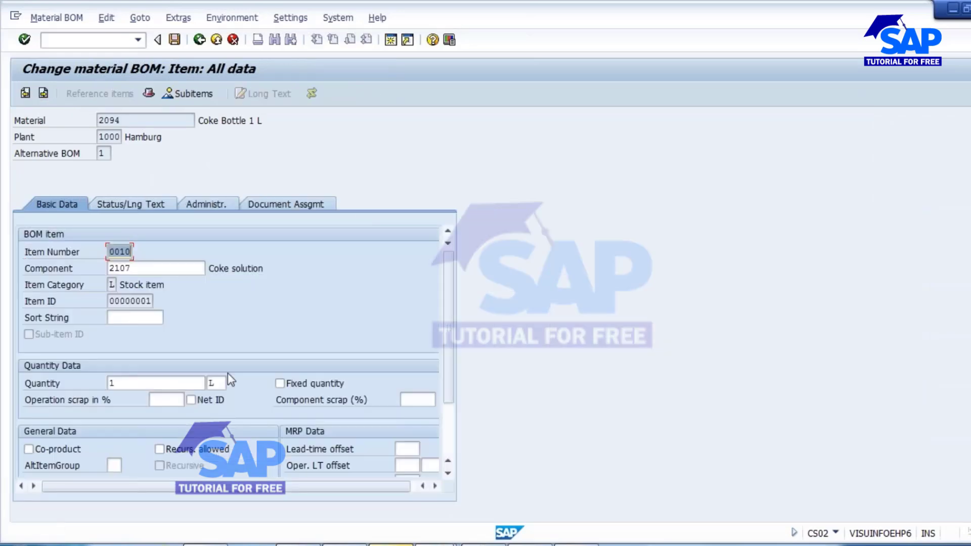
click(407, 400)
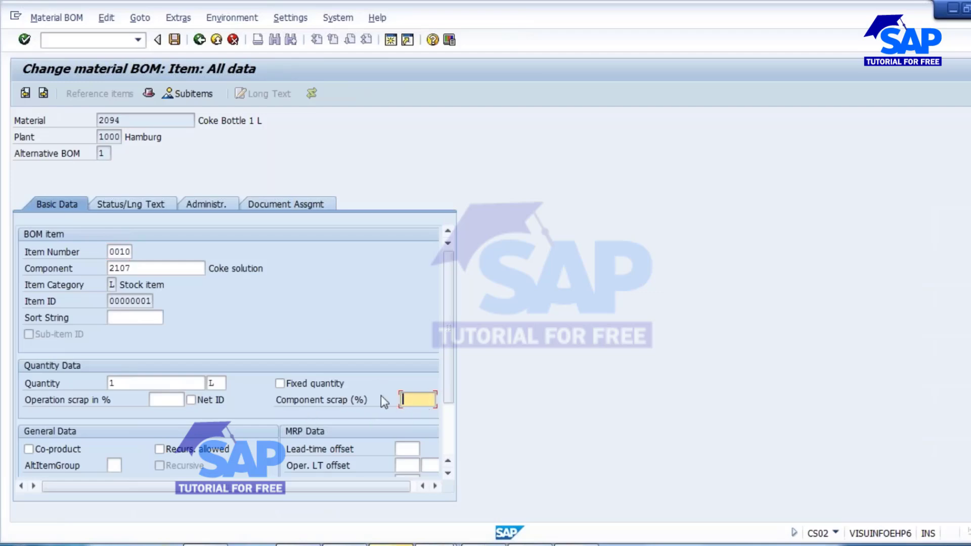
drag(141, 269, 60, 264)
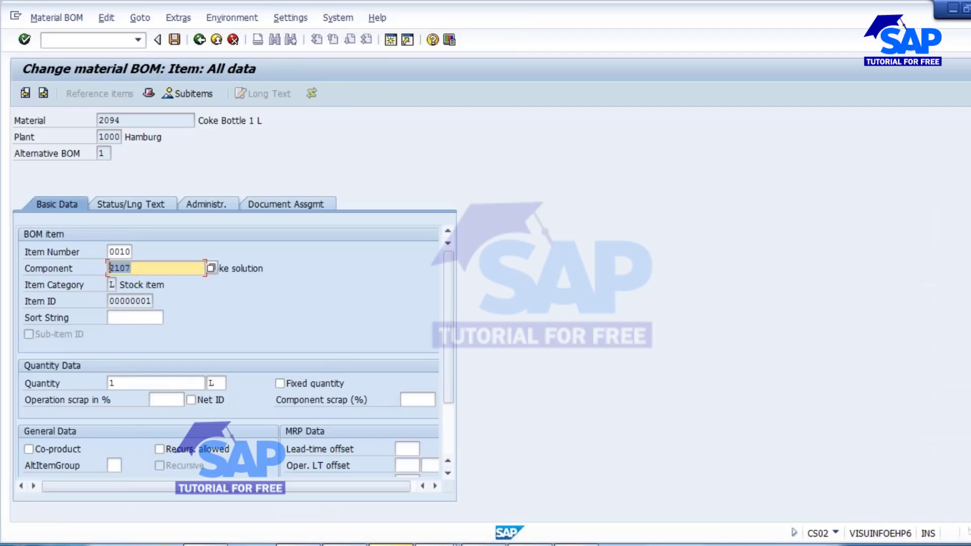
double_click(127, 124)
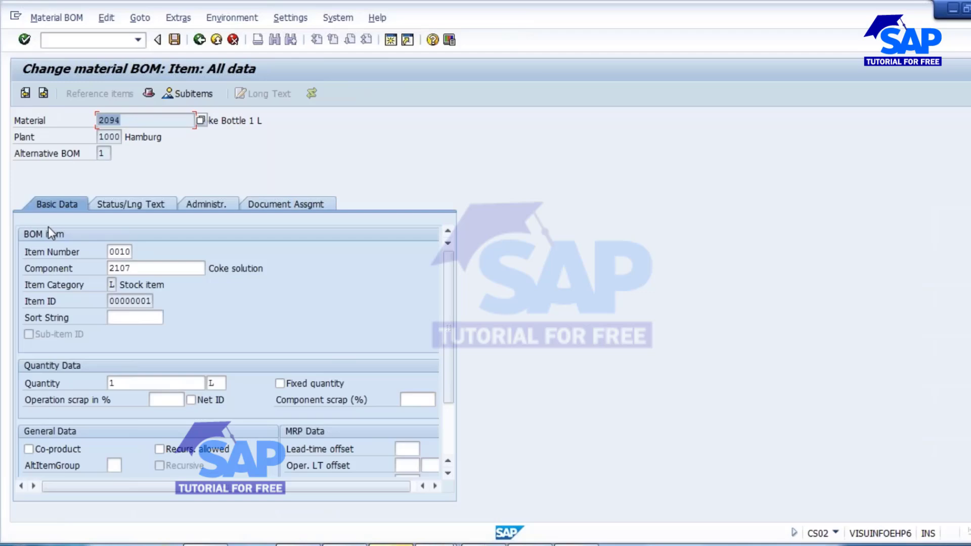
double_click(143, 265)
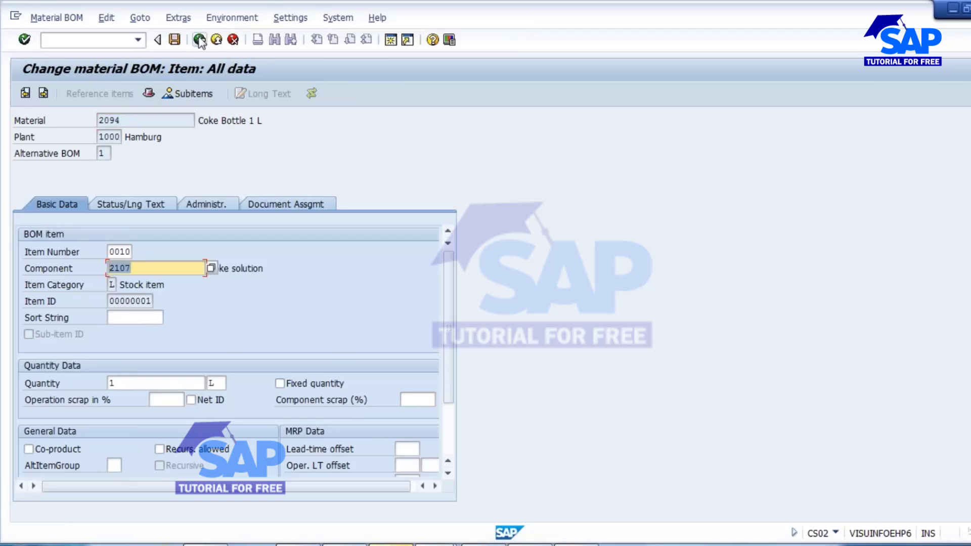
click(200, 40)
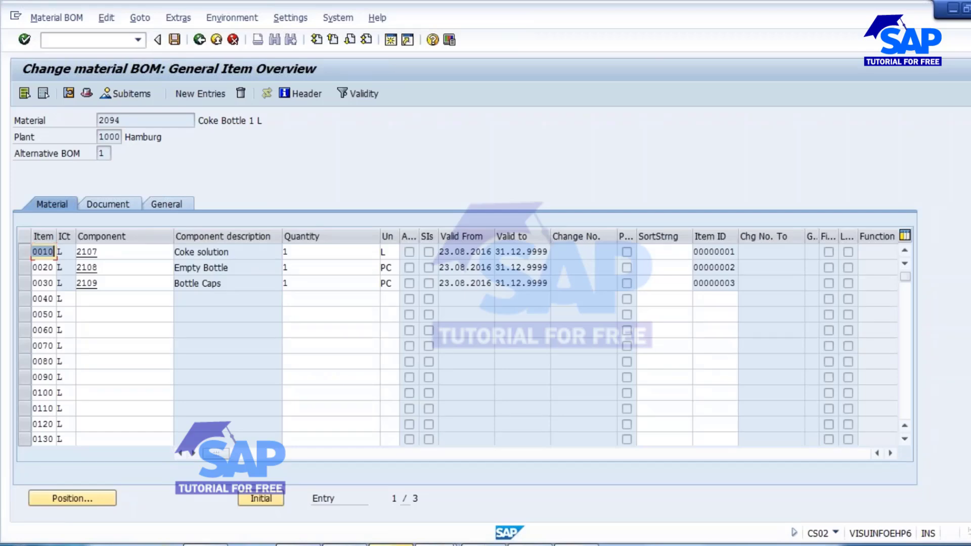
Switch to Notepad and select the BOM line in the scrap notes.
key(alt+Tab)
drag(143, 279, 93, 280)
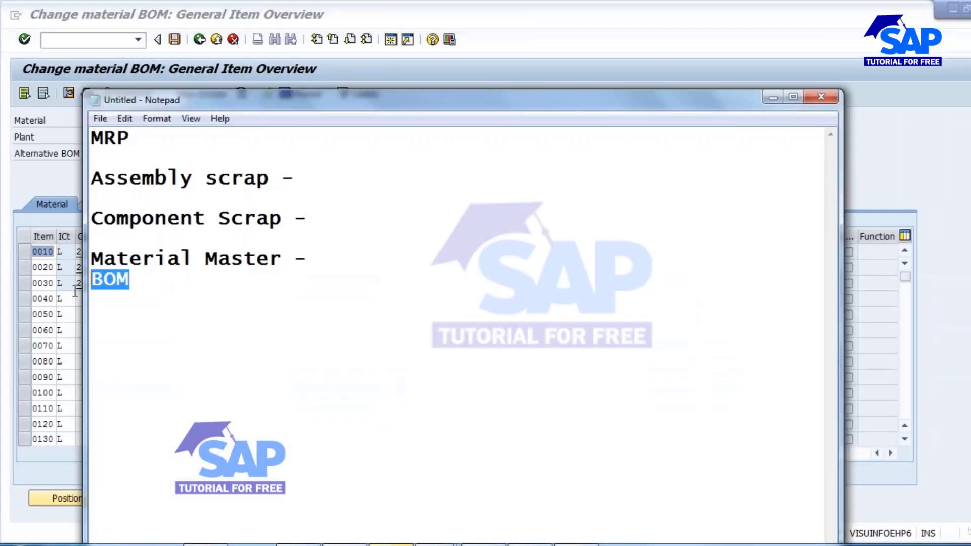
Add a line reading "Material Master" under the Assembly scrap heading in the notes.
click(307, 259)
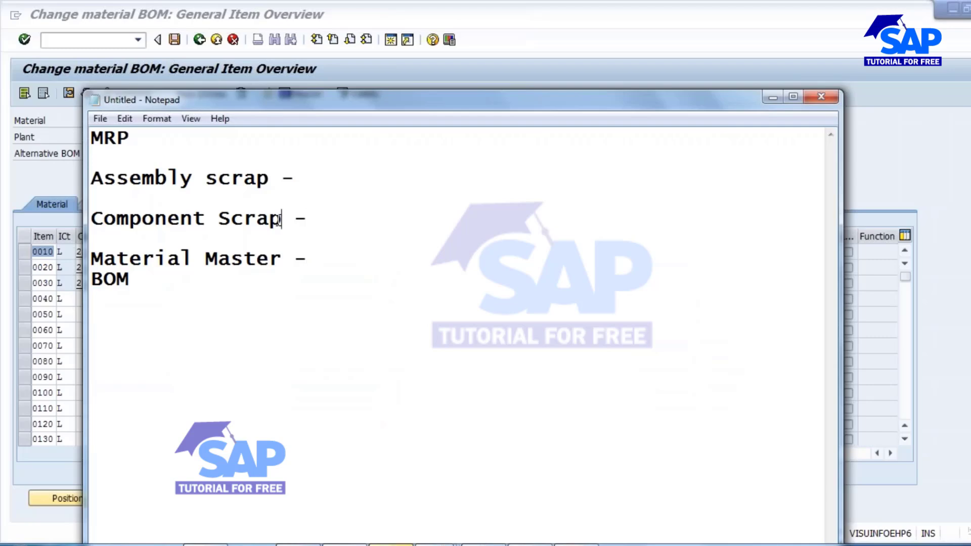
drag(280, 219, 94, 218)
click(180, 218)
click(305, 197)
key(Return)
text(Mat)
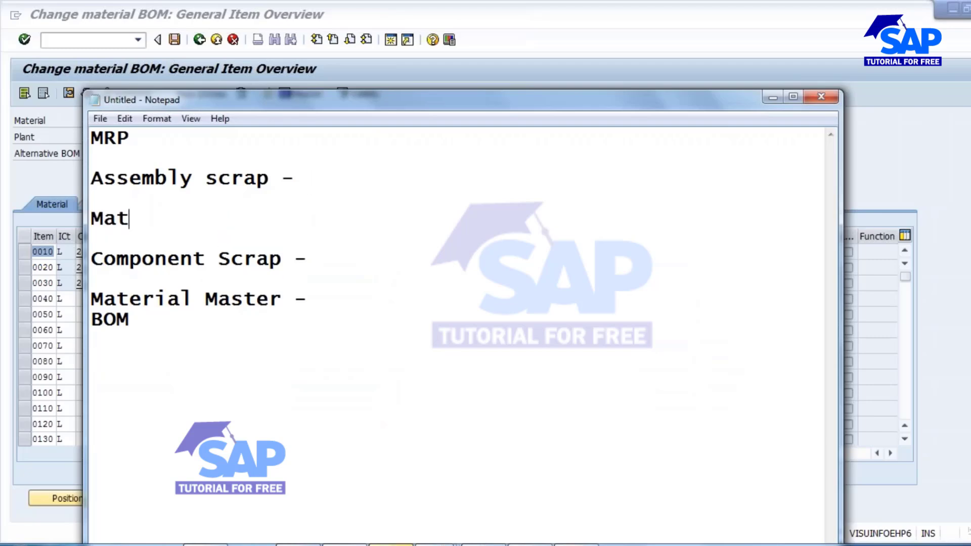
text(erial Master)
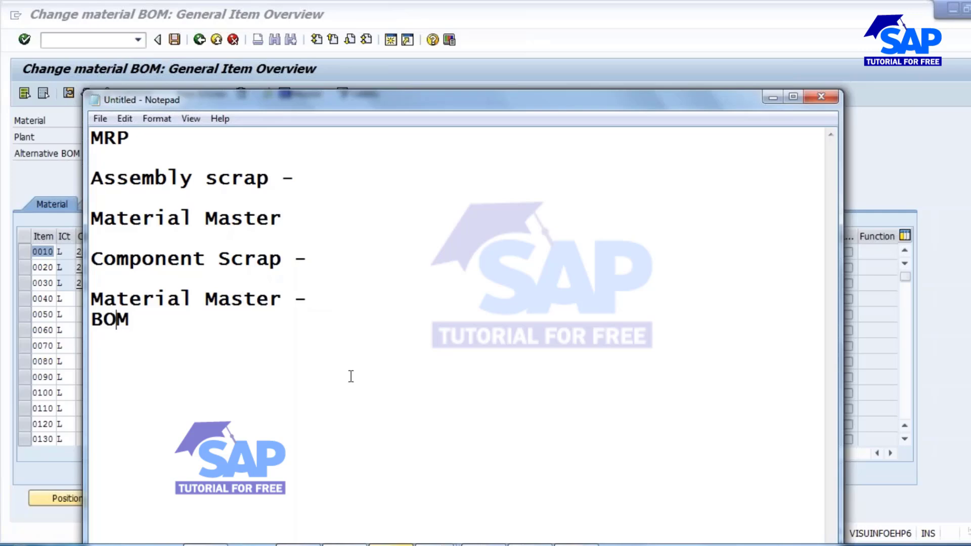
Review the Component Scrap heading with its Material Master and BOM lines in the notes.
drag(292, 300, 81, 285)
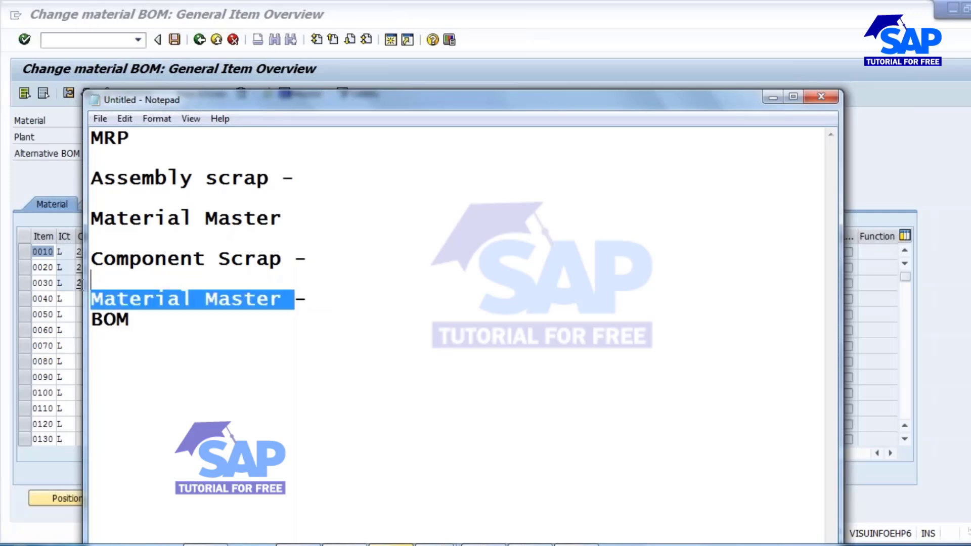
click(264, 302)
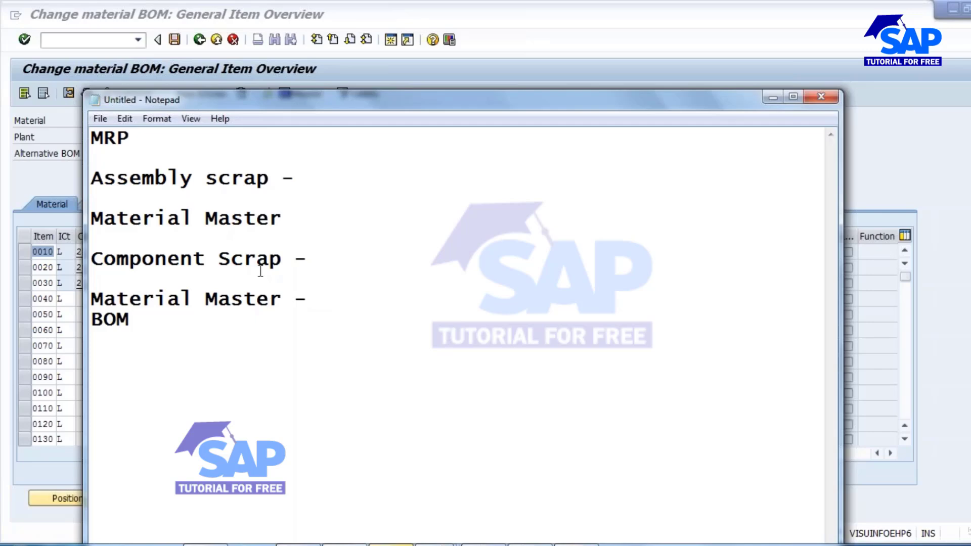
click(205, 260)
click(131, 321)
click(205, 261)
drag(91, 259, 311, 263)
click(257, 299)
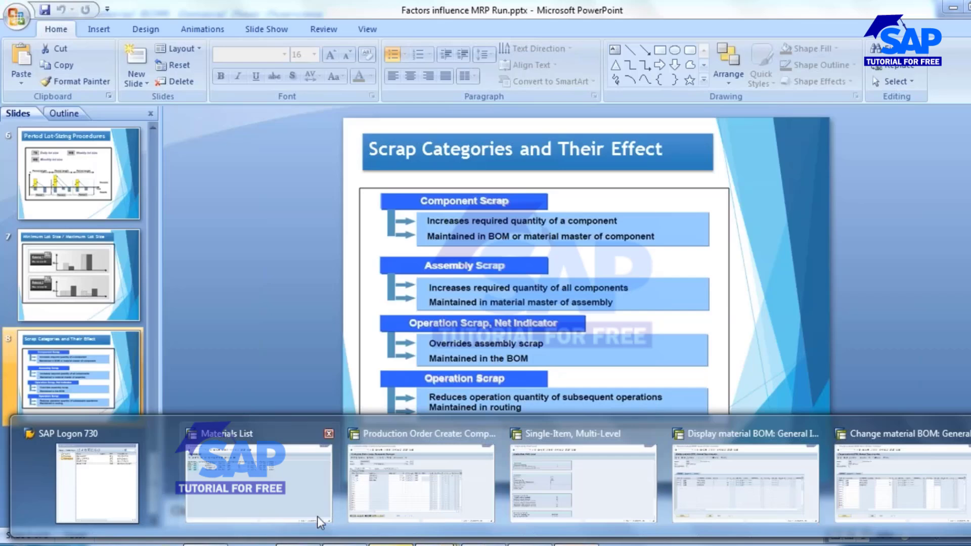
Return to Notepad from the scrap categories slide and clear all the existing scrap notes.
click(321, 487)
drag(91, 320, 91, 137)
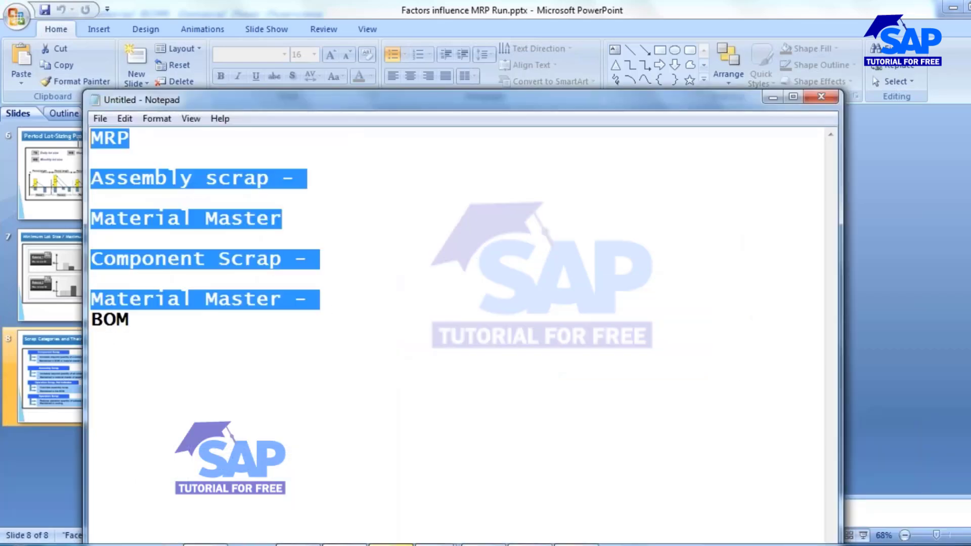
key(Delete)
key(Delete)
key(Delete)
key(Delete)
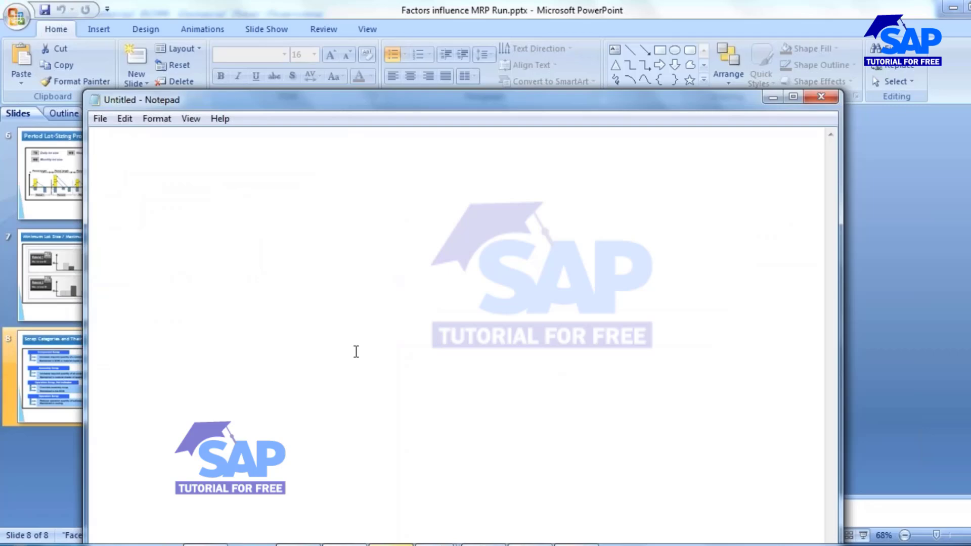
Write the heading "Operation Scrap" in the empty notes and, after a blank line, begin a line with "Productio".
text(Operatio)
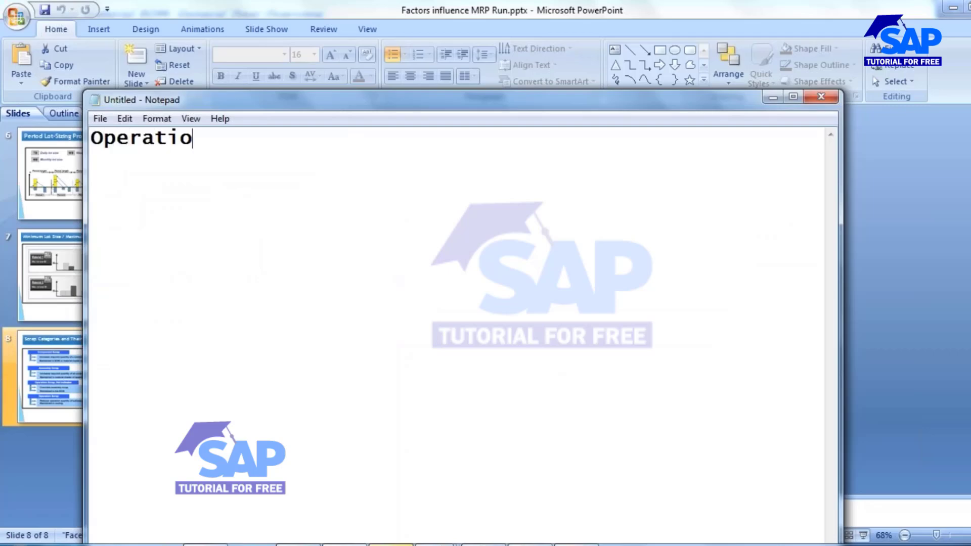
text(n Scrap)
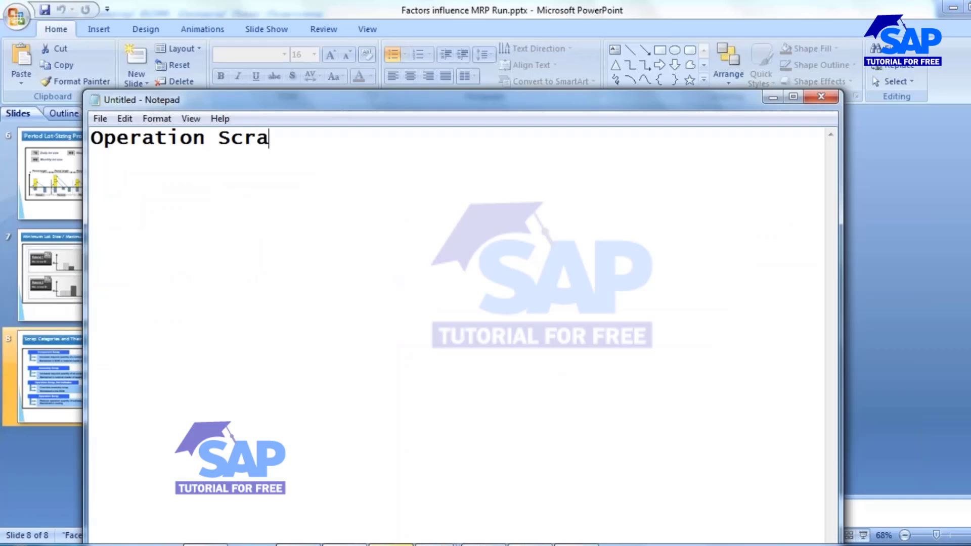
key(Return)
key(Return)
text(Productio)
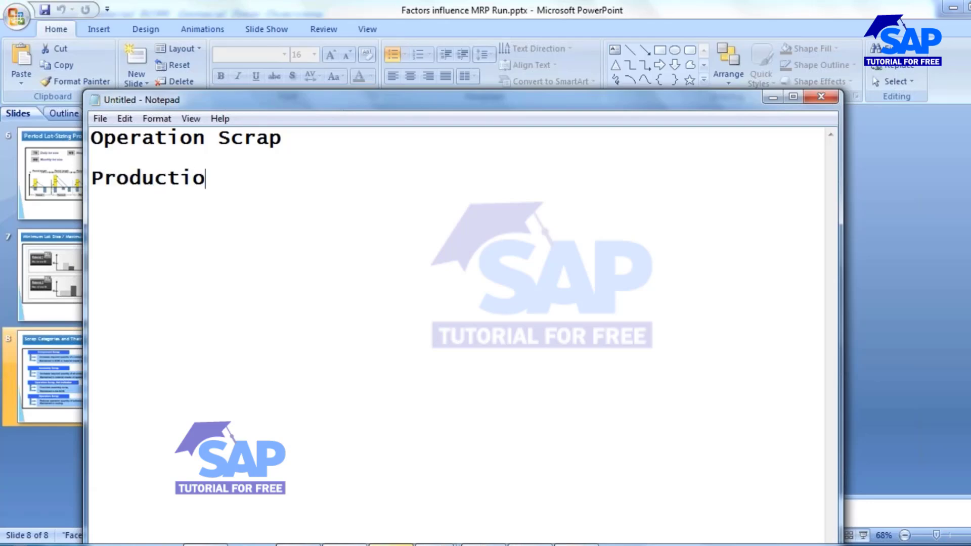
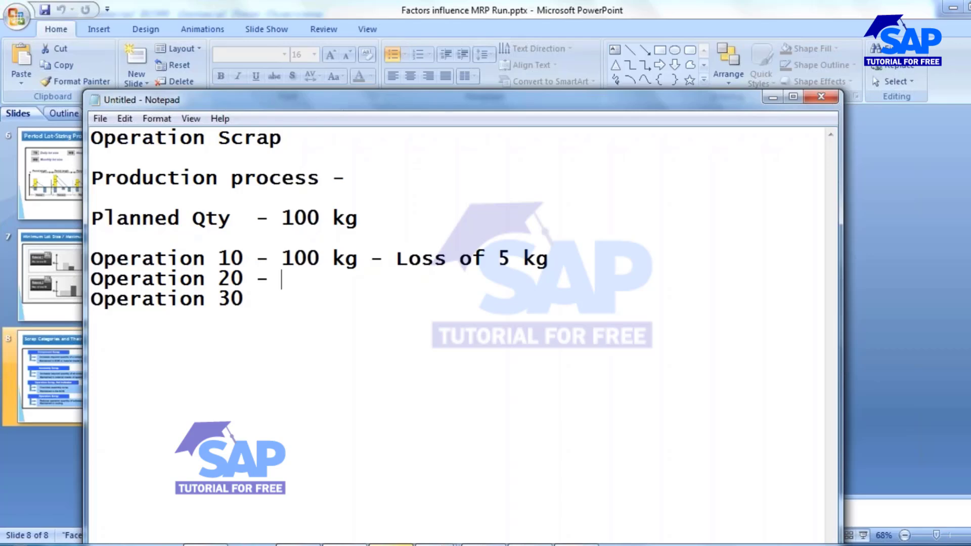
Enter 95 kg as the quantity for both Operation 20 and Operation 30 in the notes.
text(95 kg)
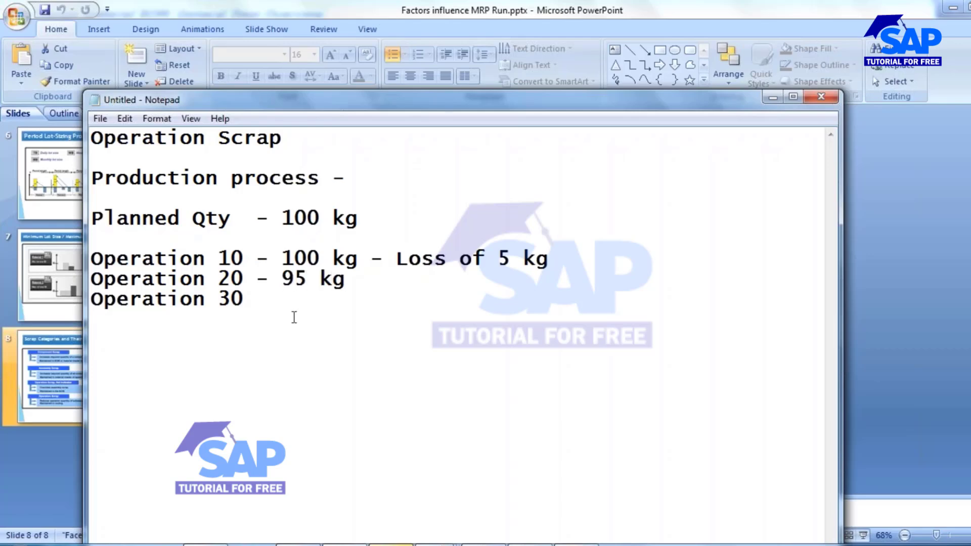
drag(398, 259, 571, 261)
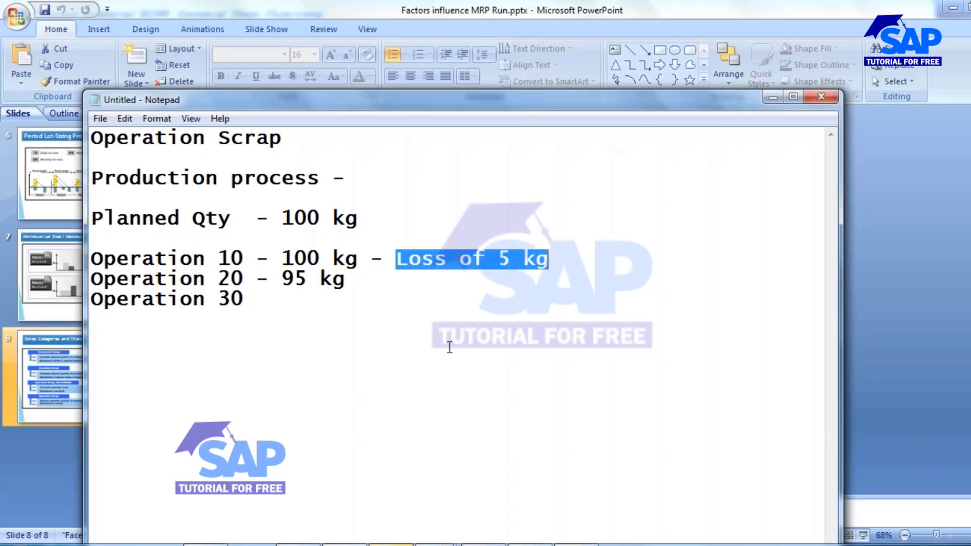
click(295, 293)
text(- 6)
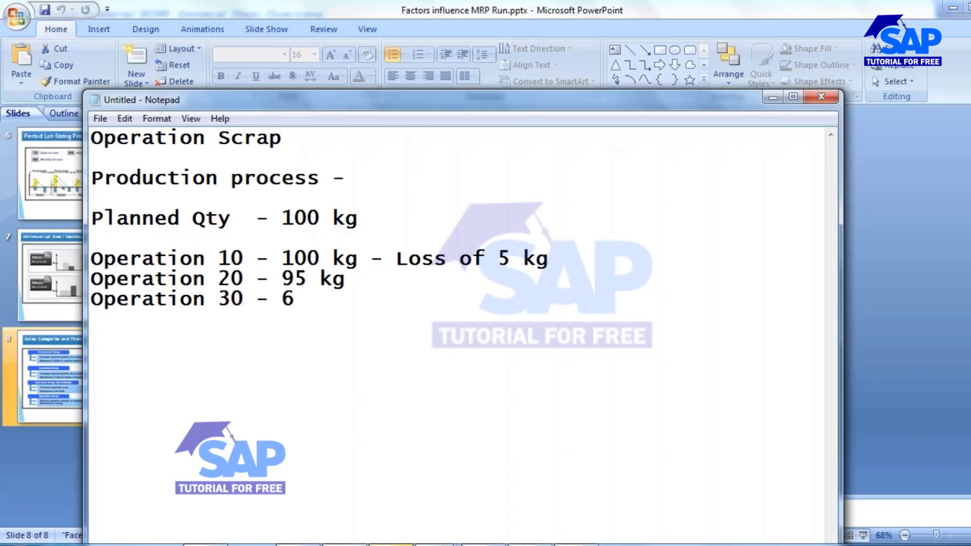
key(BackSpace)
text(95 kg)
Add "- 2 kg" as the loss on the Operation 20 line and change the Operation 30 quantity to 93 kg.
click(360, 279)
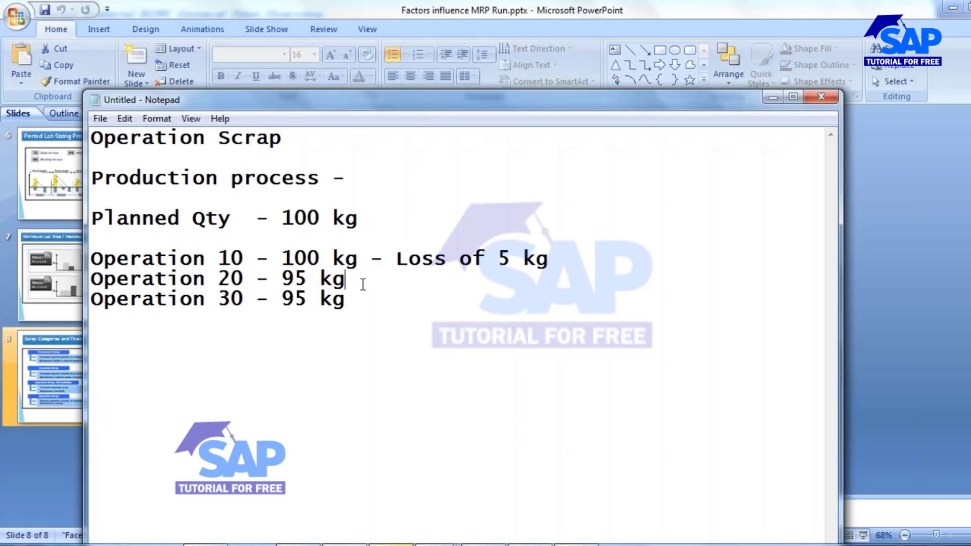
text(- 2 kg)
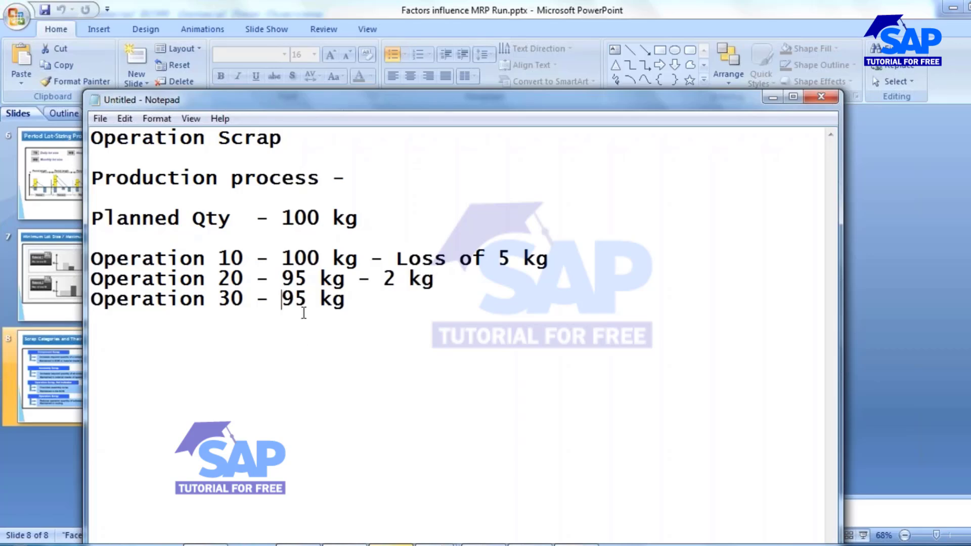
key(Delete)
key(Delete)
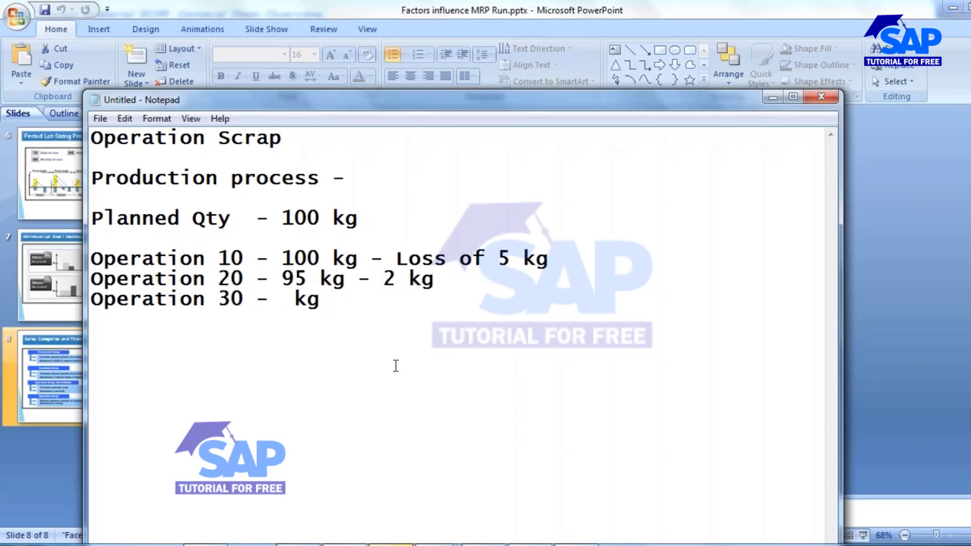
text(93)
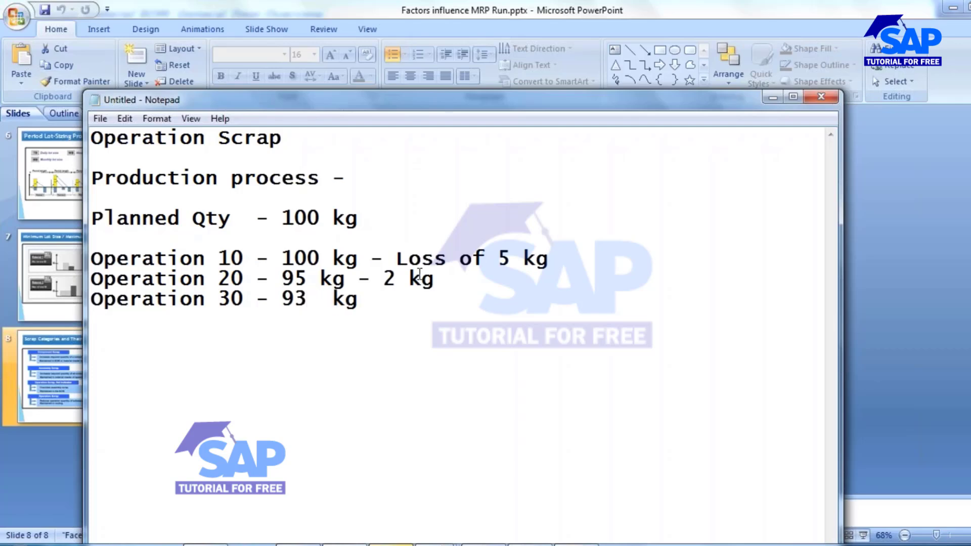
Review the losses noted for Operations 10 and 20 and the Operation Scrap heading.
drag(396, 258, 549, 259)
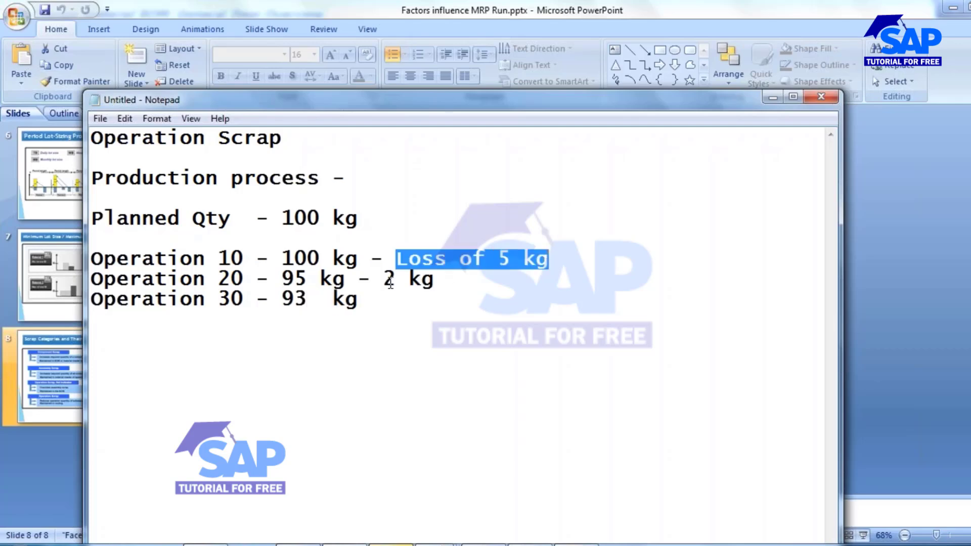
drag(385, 280, 455, 278)
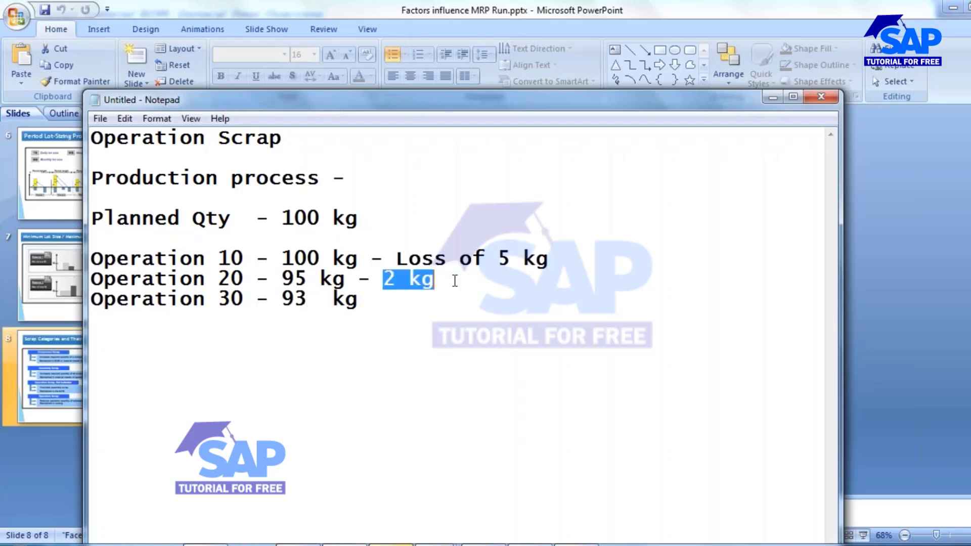
click(295, 279)
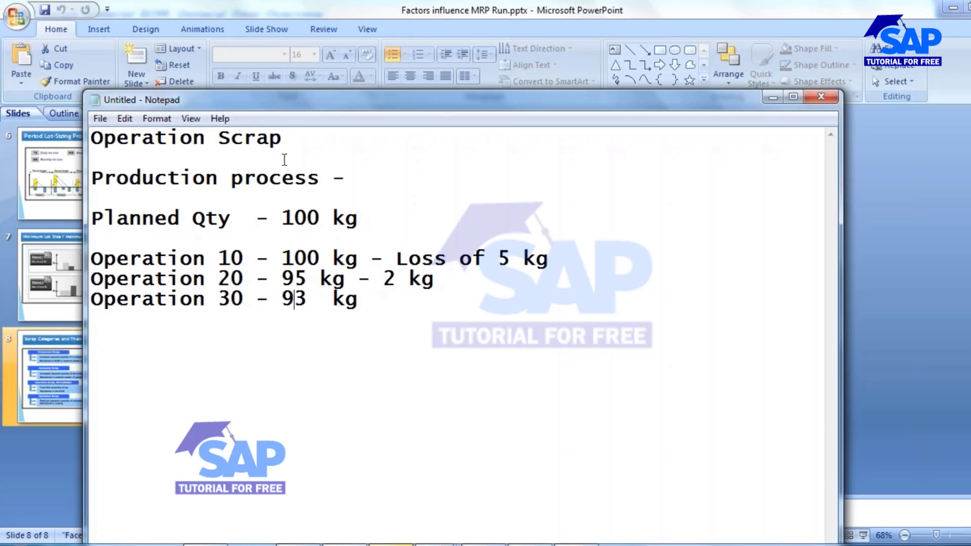
drag(295, 145, 90, 141)
click(214, 235)
Switch to the SAP session changing the BOM of material 2094 and save the BOM.
key(alt+Tab)
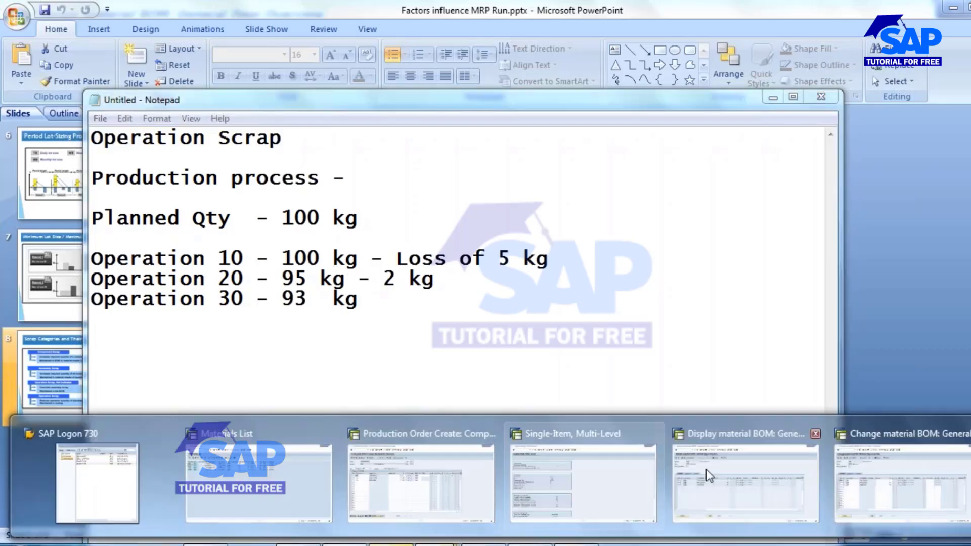
key(Tab)
key(Tab)
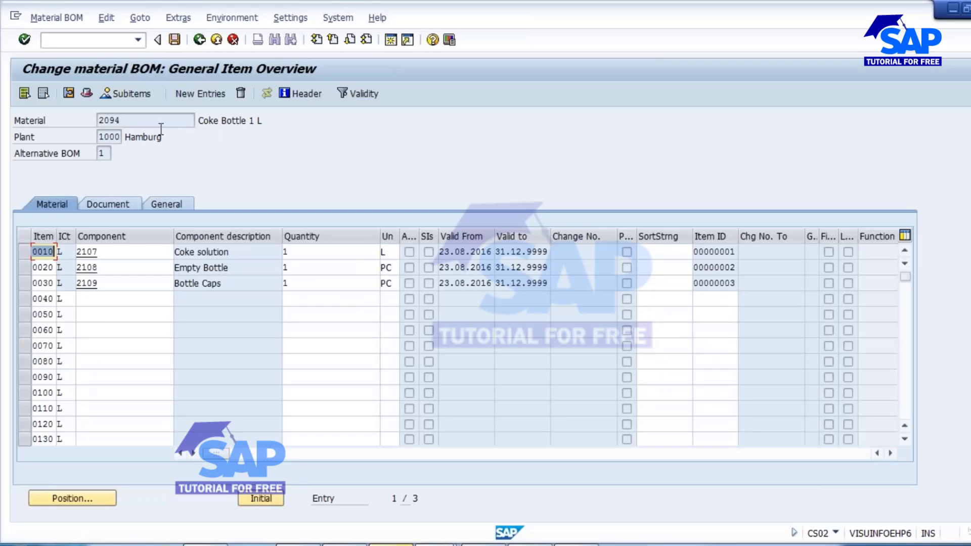
click(175, 40)
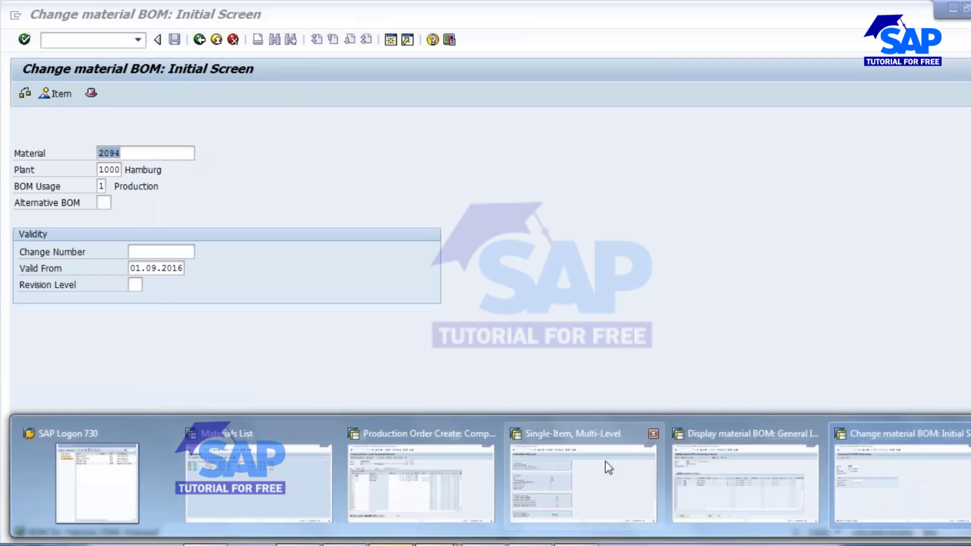
Start transaction MM02 in the session showing the Single-Item, Multi-Level planning results.
mouse_move(703, 466)
click(597, 471)
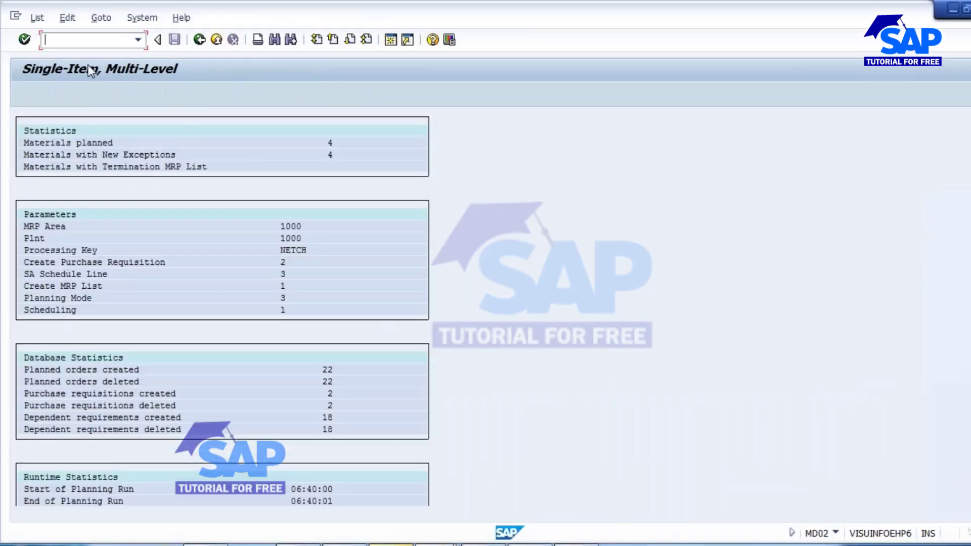
text(/nmm02)
key(Return)
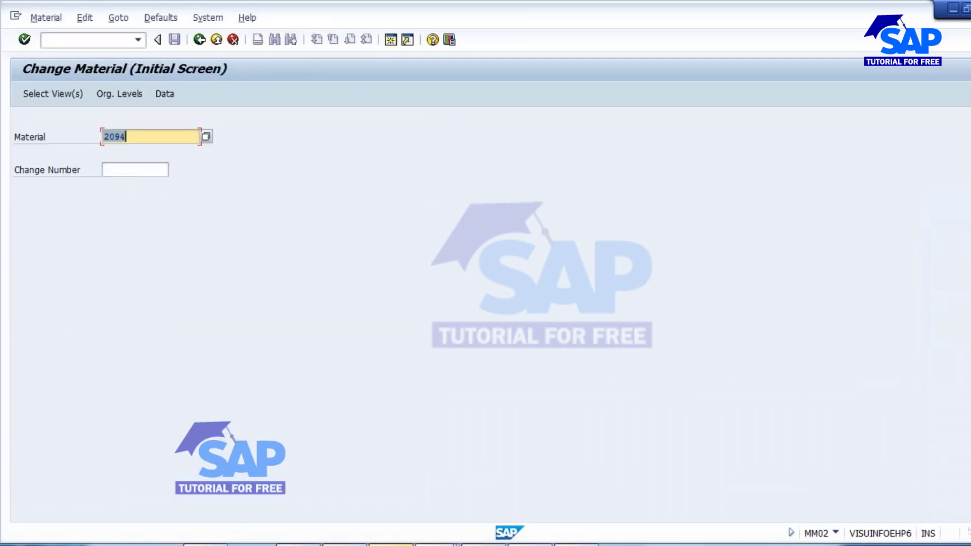
Look up the Coke solution component number in the displayed BOM and open material 2107 for change in plant 1000.
click(436, 544)
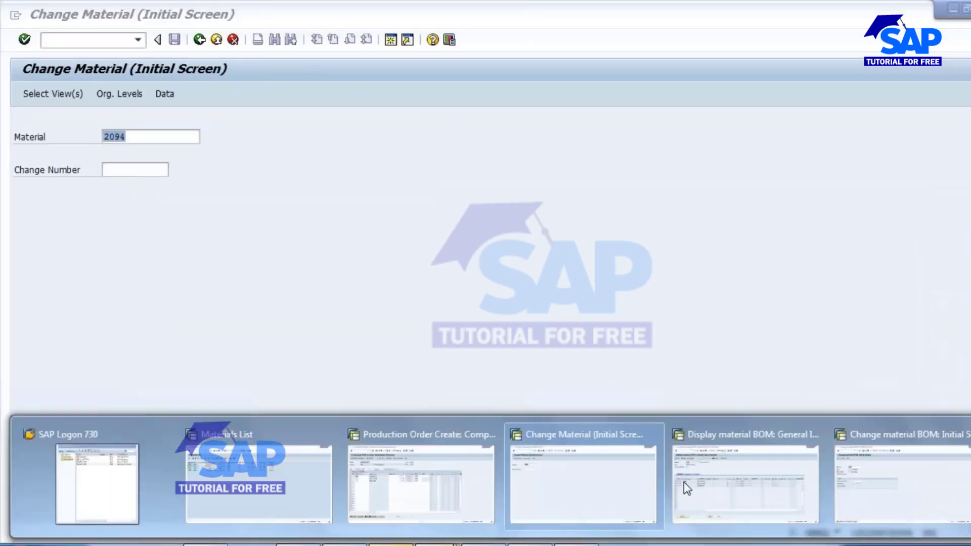
click(727, 485)
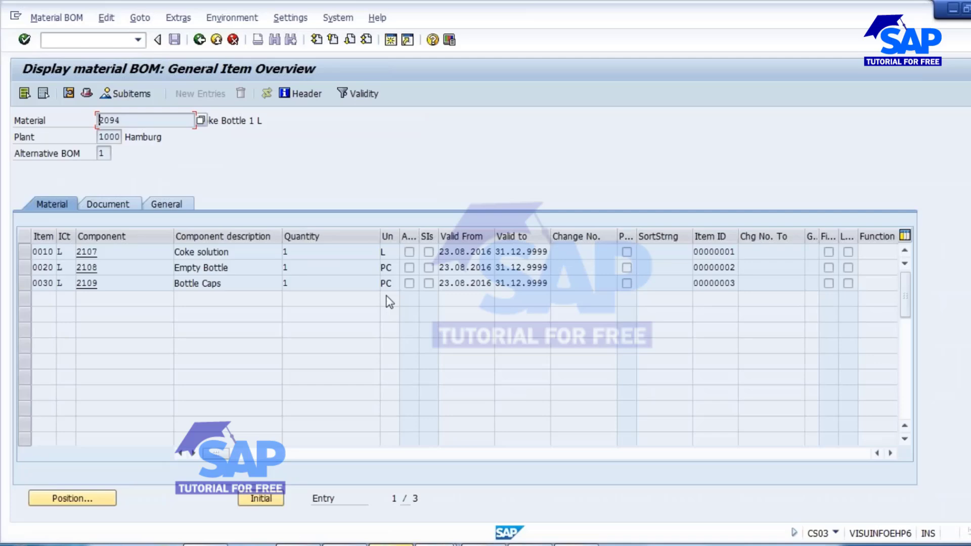
key(alt+Tab)
text(2107)
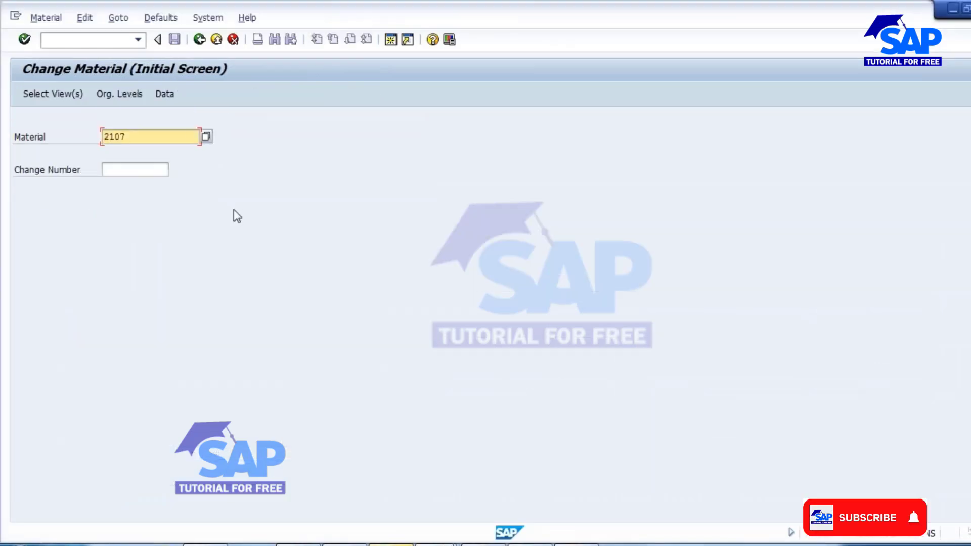
key(Return)
key(Return)
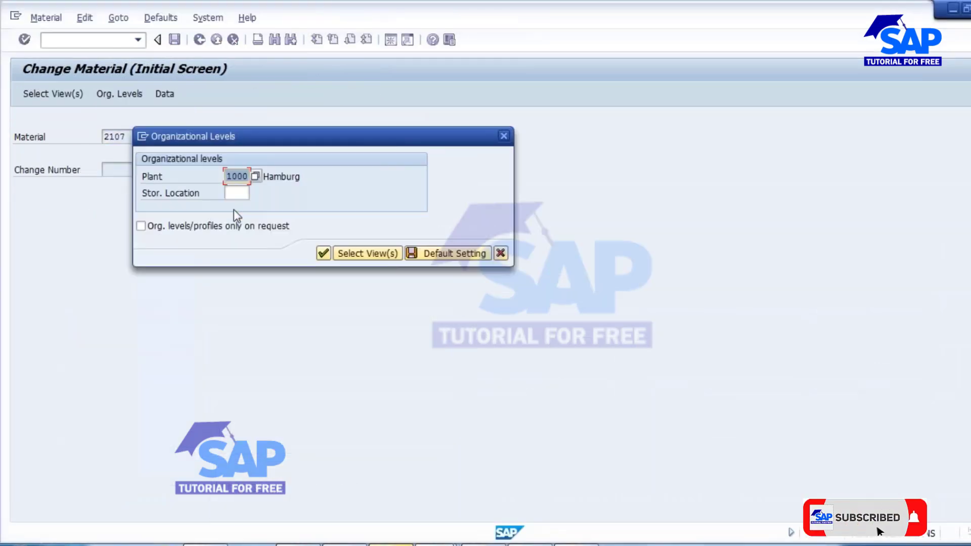
key(Return)
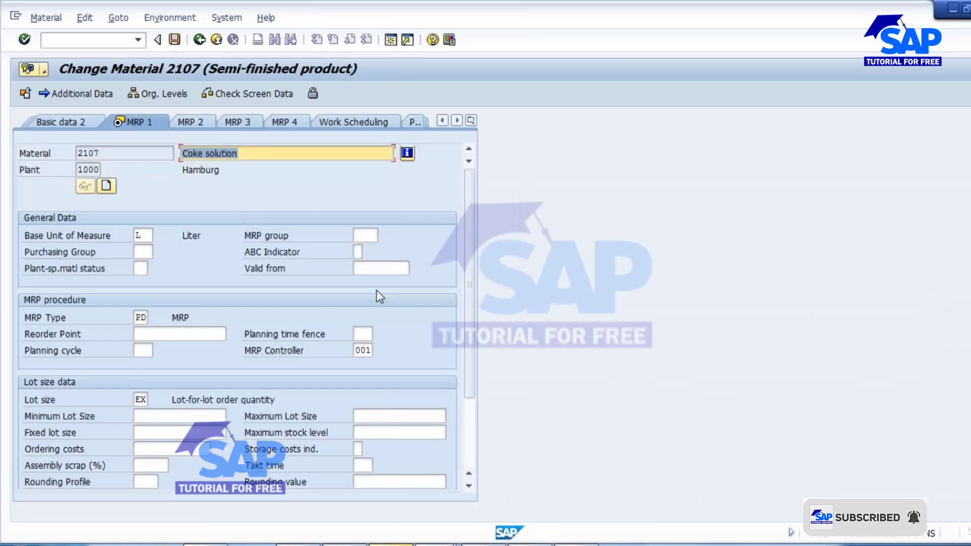
Clear the component scrap percentage in the MRP 4 view of material 2107 and save the material.
click(295, 123)
drag(386, 236, 317, 235)
key(Delete)
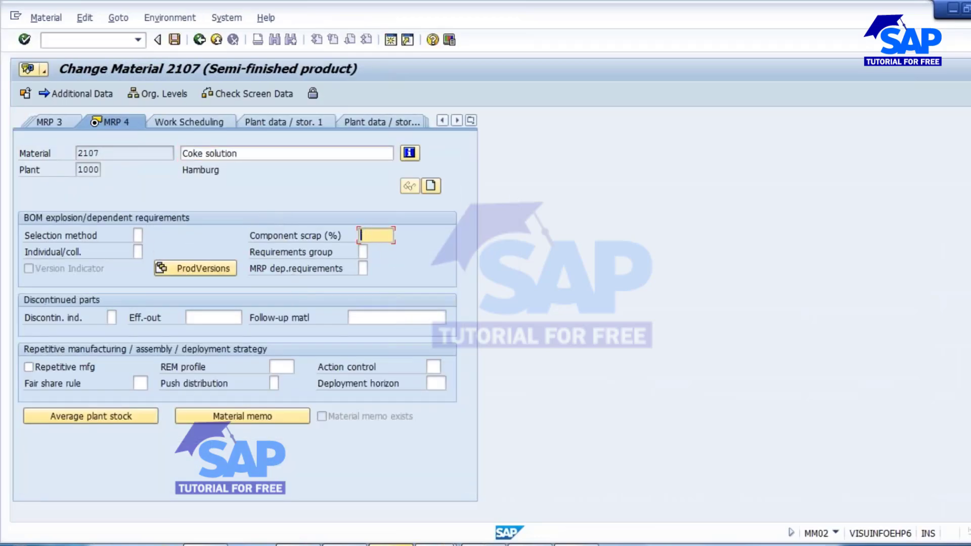
click(174, 40)
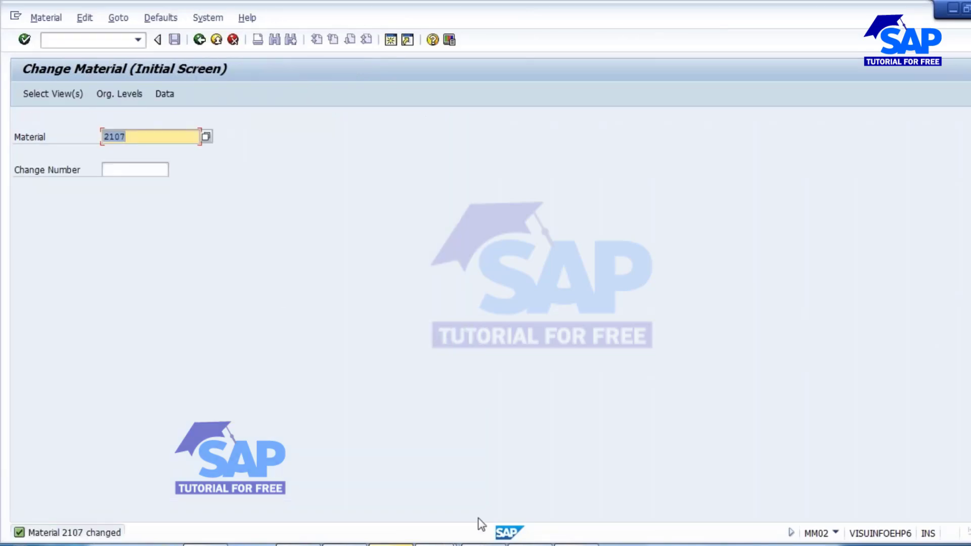
Return to Notepad and extend the Operation Scrap heading with "- Routing (Operation details)".
click(483, 545)
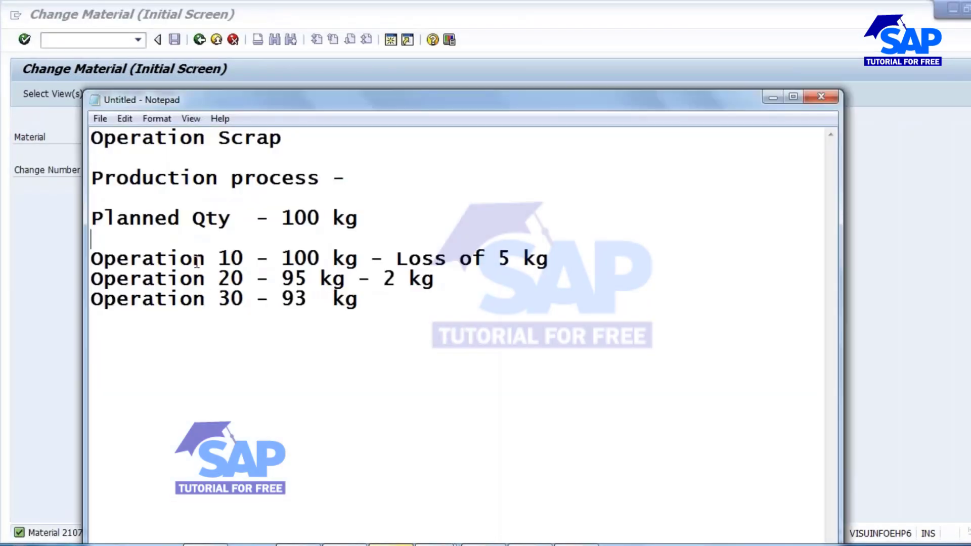
click(312, 148)
text(- Routi)
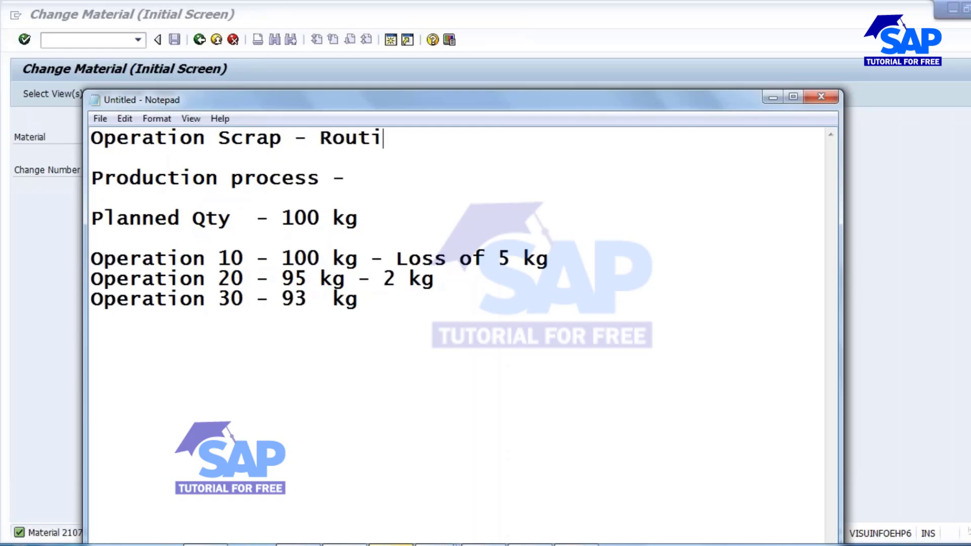
text(ng (Operat)
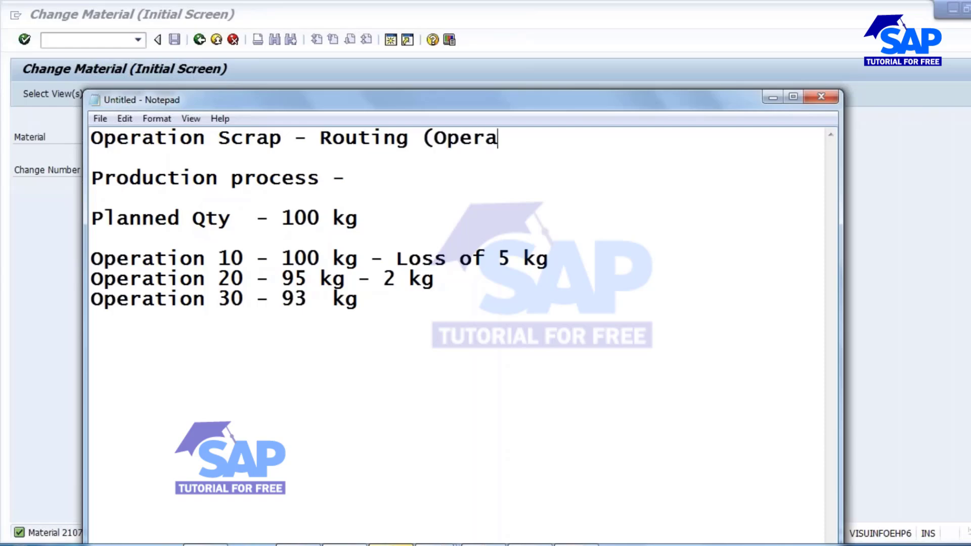
text(ion de)
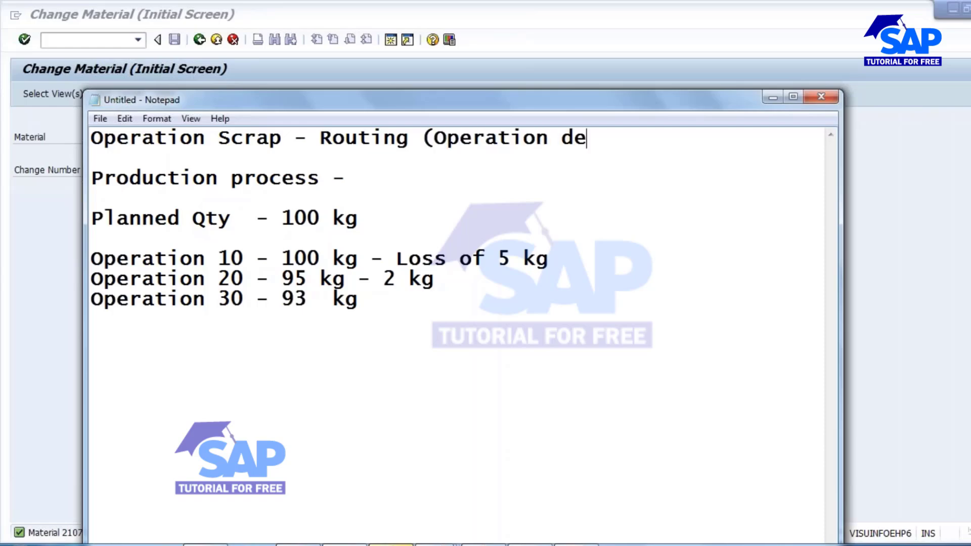
text(tails)
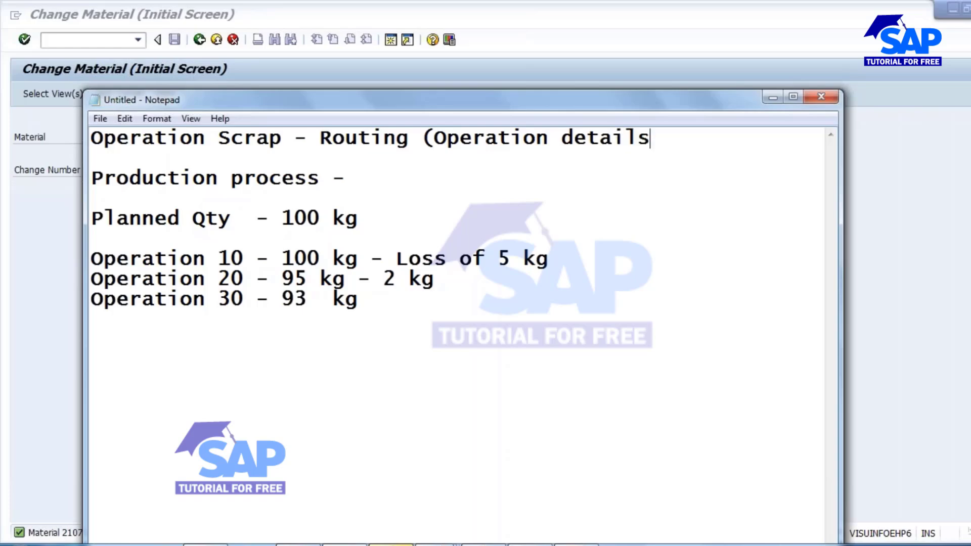
text())
Switch to the SAP production order session for material 2094 and exit the order without saving.
mouse_move(390, 545)
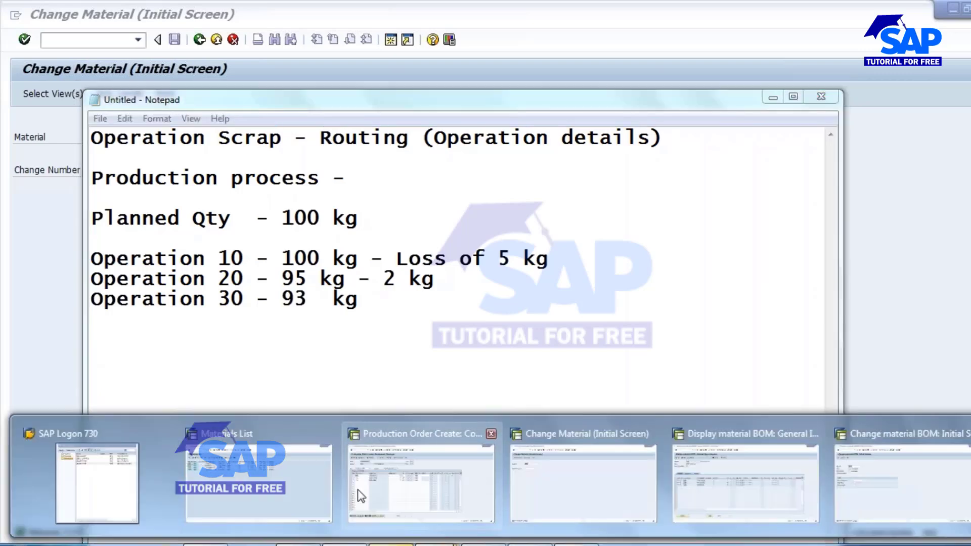
click(398, 478)
click(200, 39)
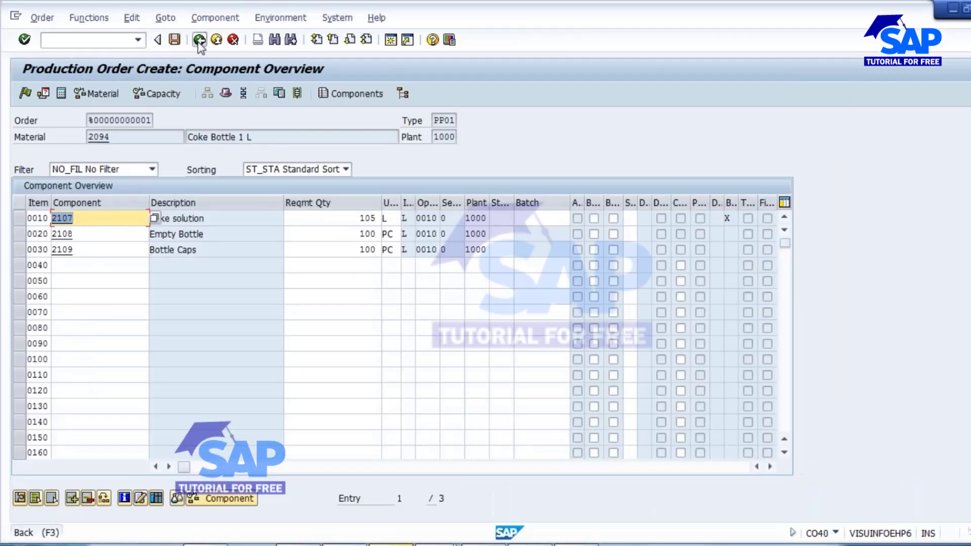
click(199, 40)
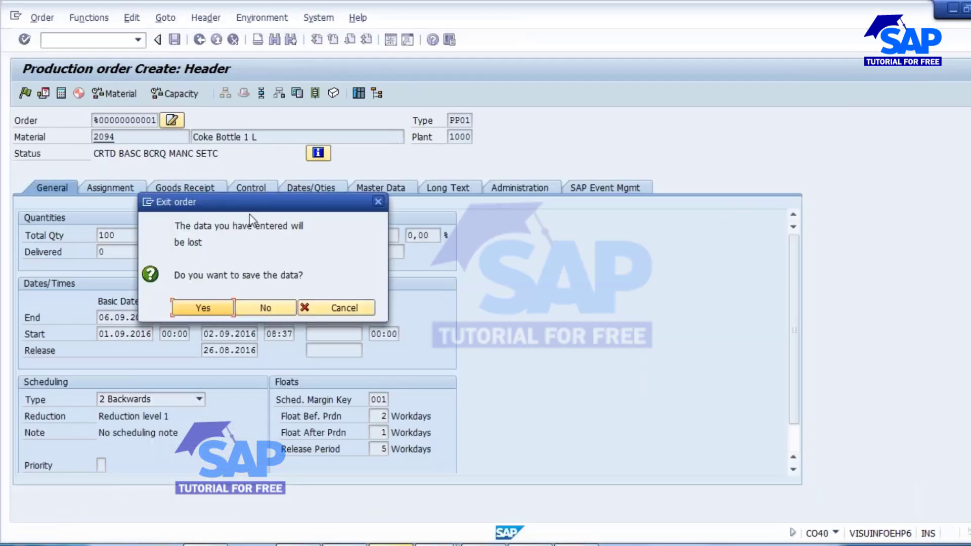
click(265, 311)
Close the SAP sessions for changing the material and displaying the material BOM.
mouse_move(391, 545)
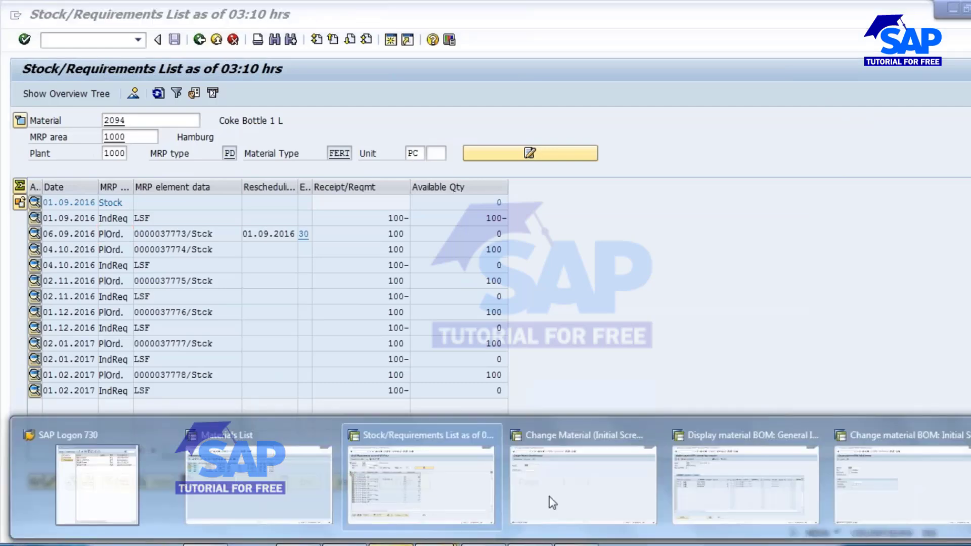
click(653, 434)
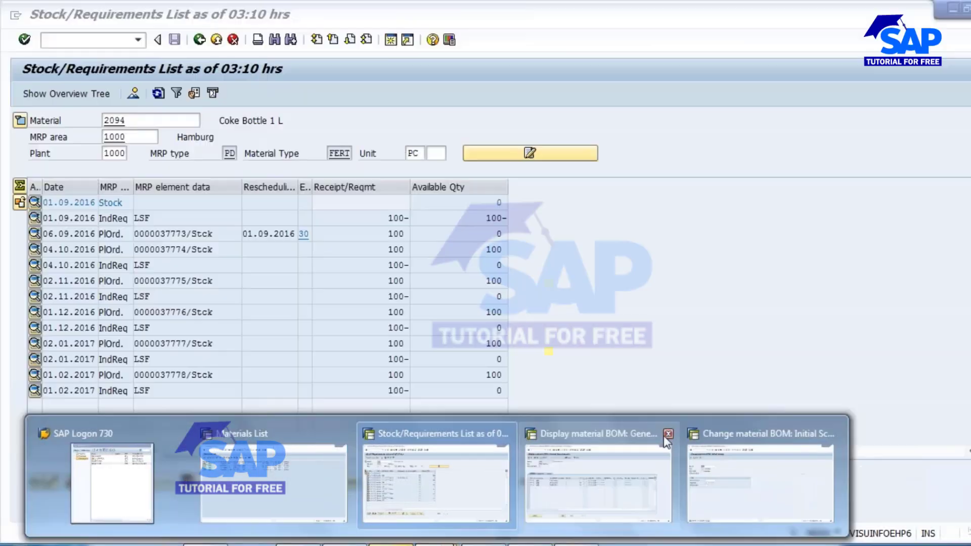
click(666, 435)
Leave the BOM change transaction in its session and start transaction CA02 to change a routing.
click(759, 468)
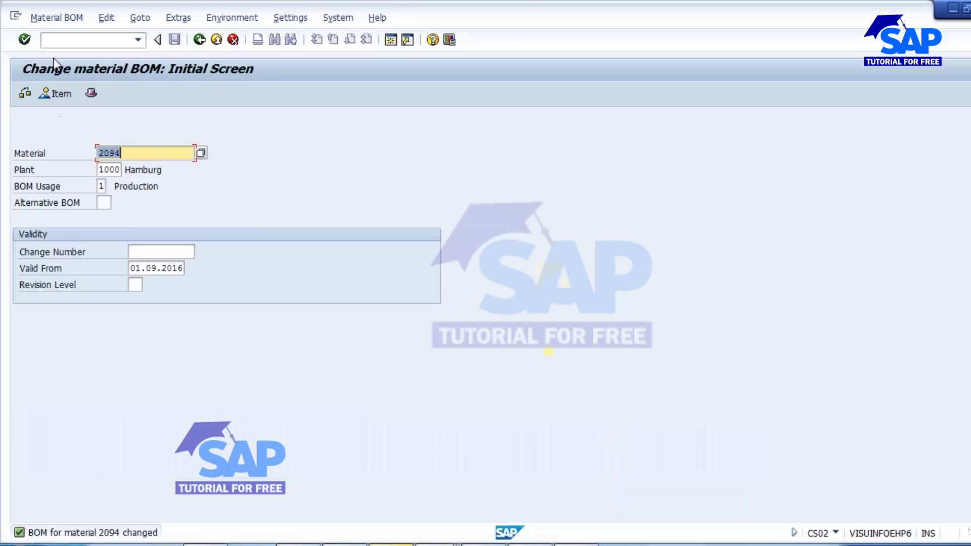
click(198, 39)
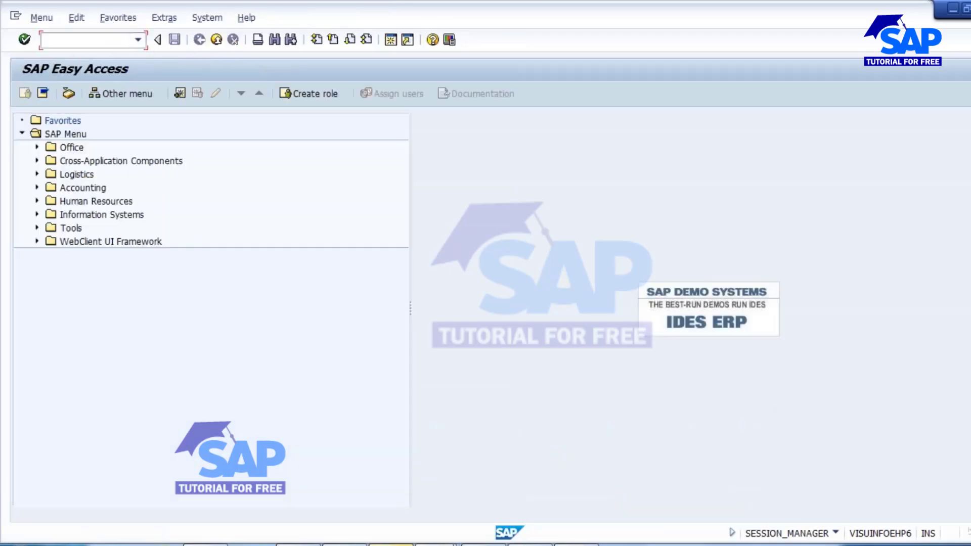
text(ca02)
key(Return)
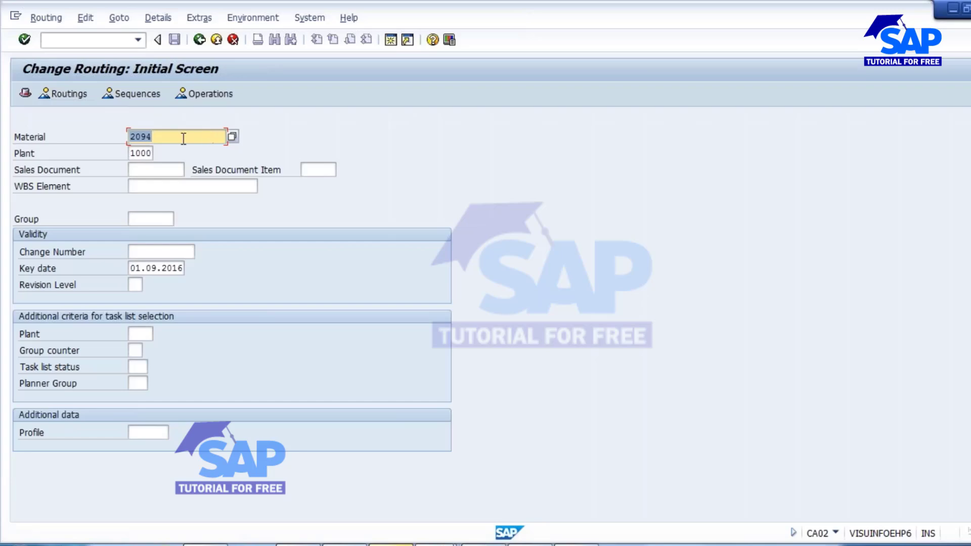
Open the routing of material 2094 in plant 1000 and review its washing, filling and packing operations.
key(Return)
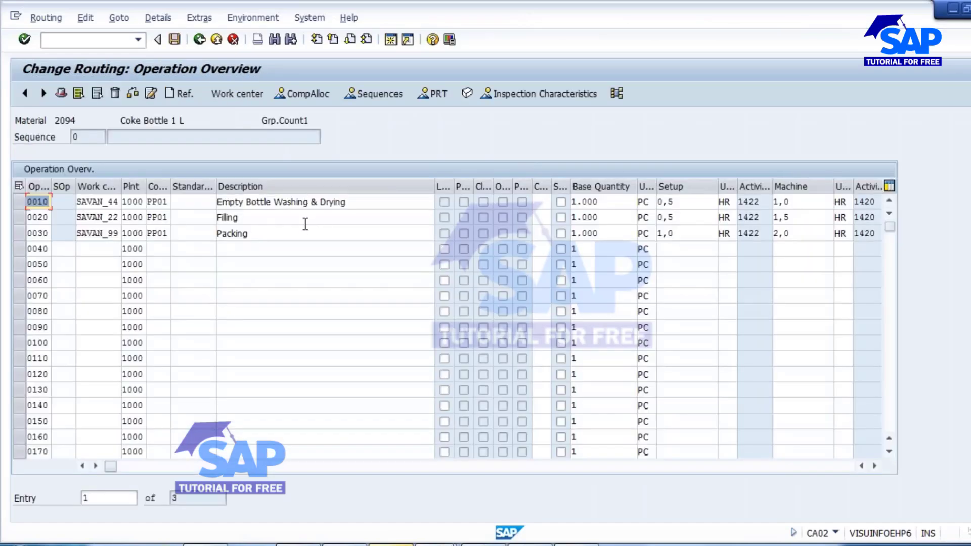
click(369, 204)
double_click(252, 221)
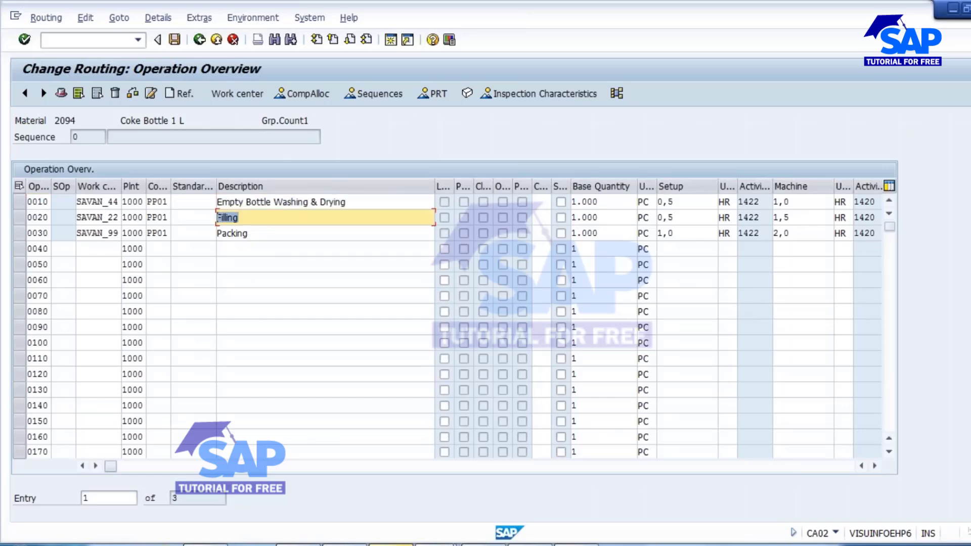
double_click(263, 234)
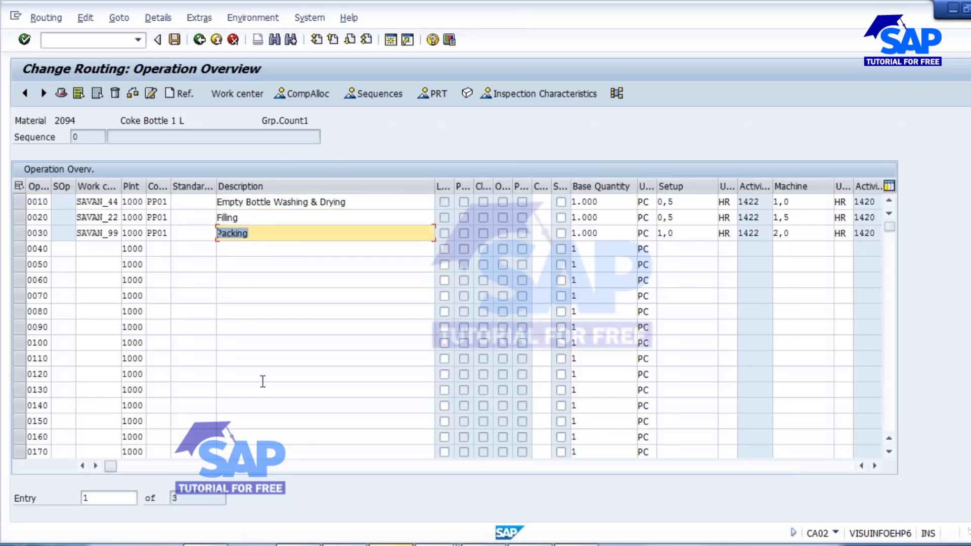
Set the scrap to 5 % in the general data of operation 0010, Empty Bottle Washing & Drying, and save the routing.
click(19, 202)
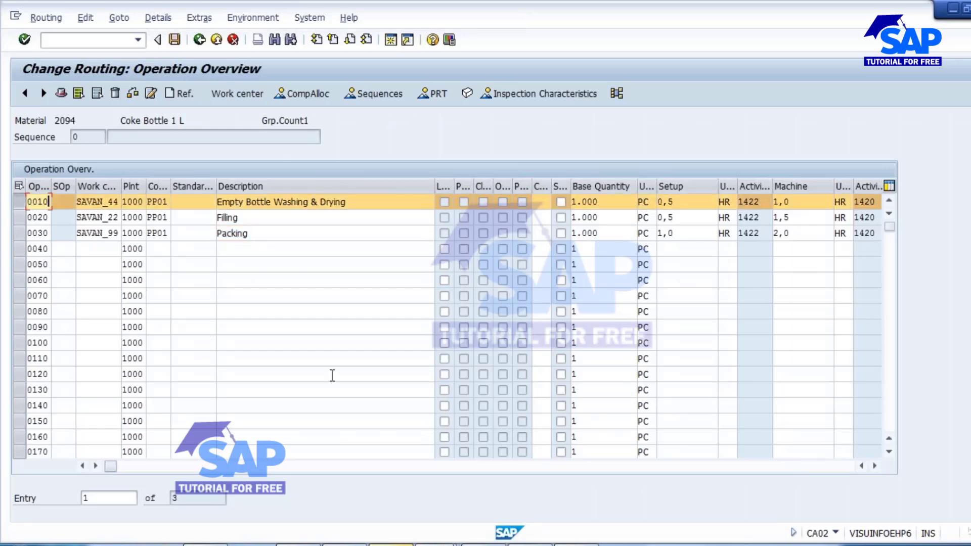
click(162, 21)
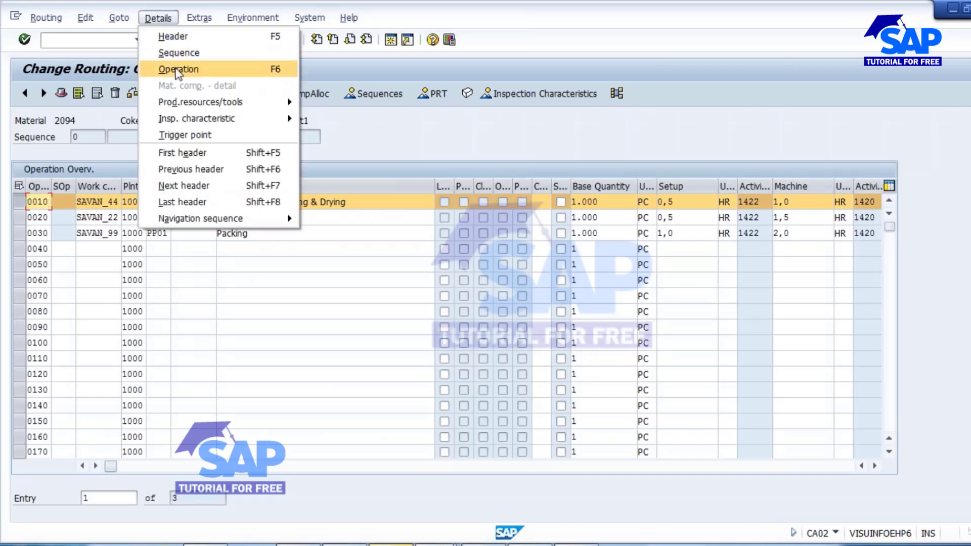
click(178, 70)
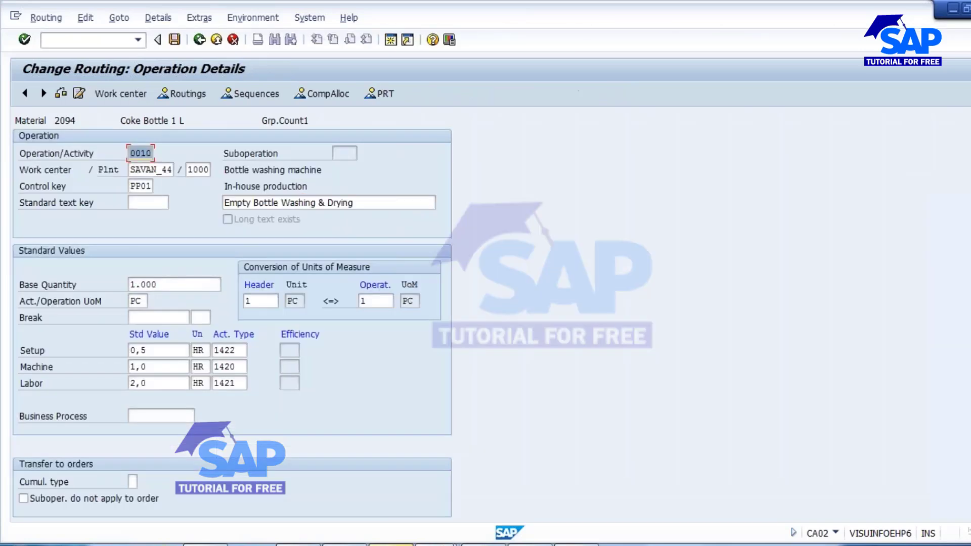
scroll(583, 385, down, 6)
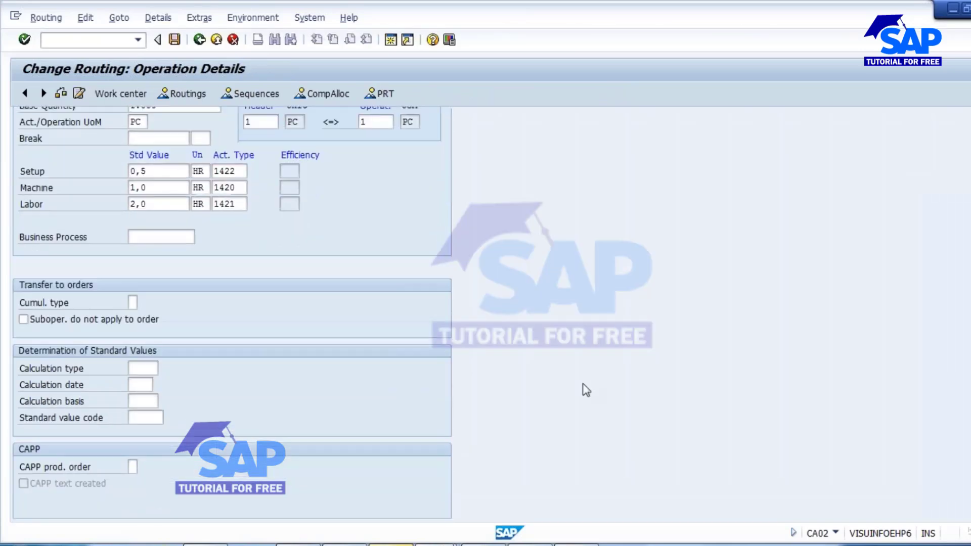
scroll(583, 385, down, 7)
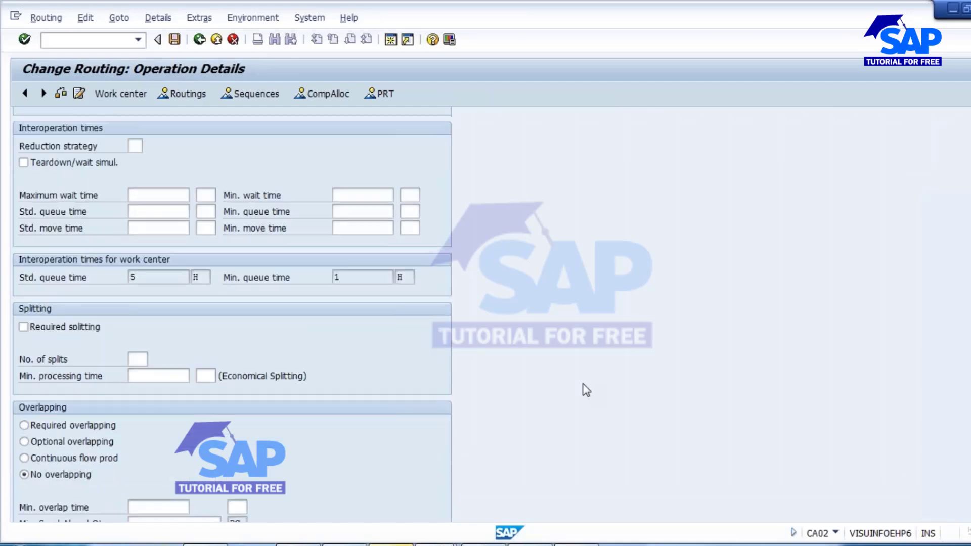
scroll(583, 389, down, 4)
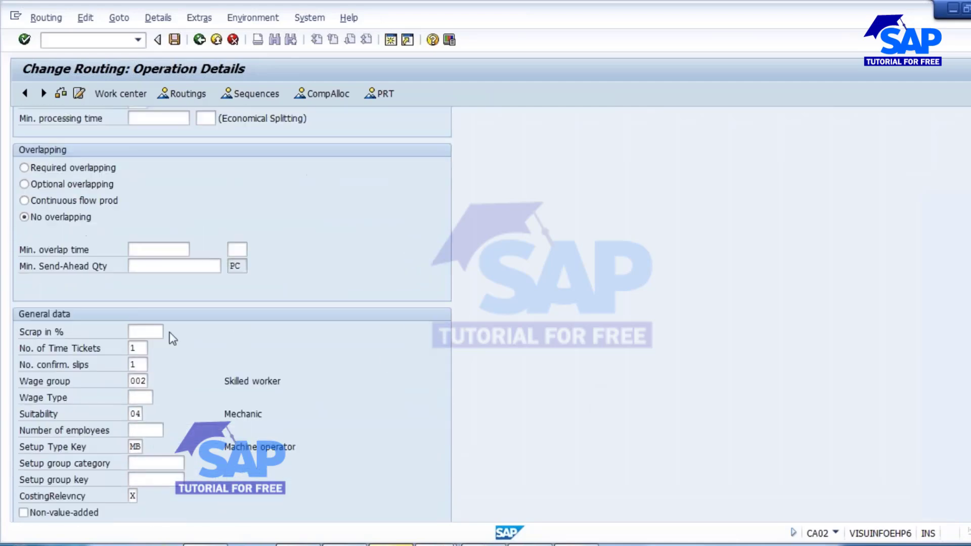
click(145, 333)
text(5)
click(60, 333)
click(150, 333)
click(199, 40)
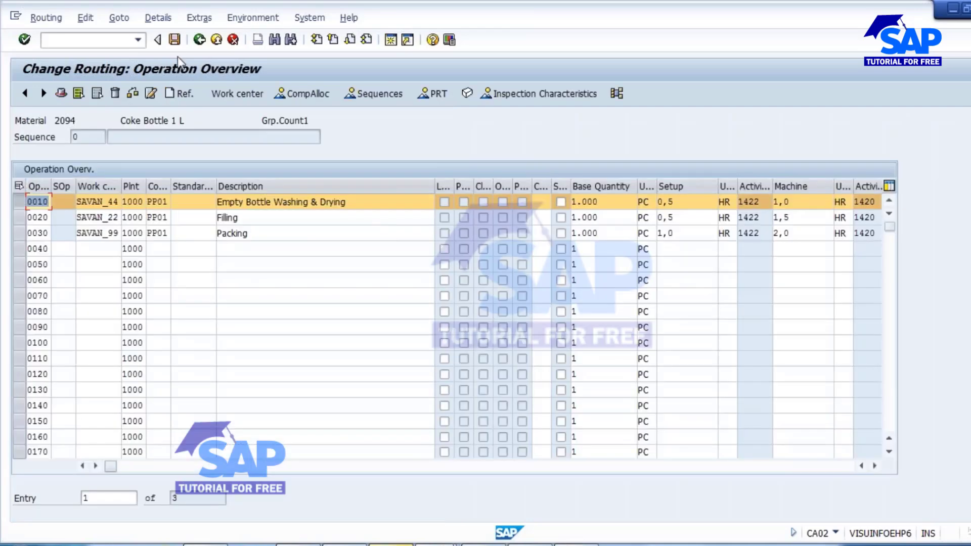
click(177, 42)
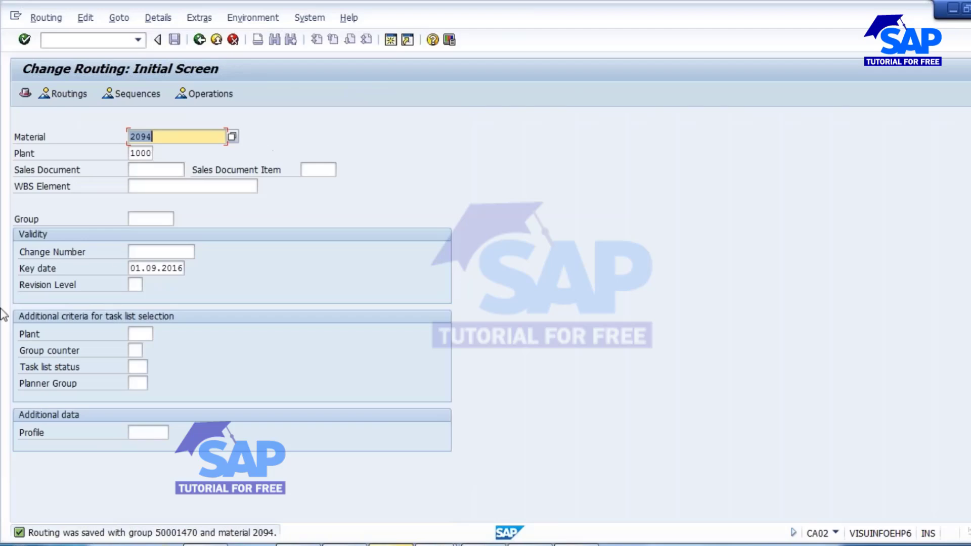
mouse_move(391, 544)
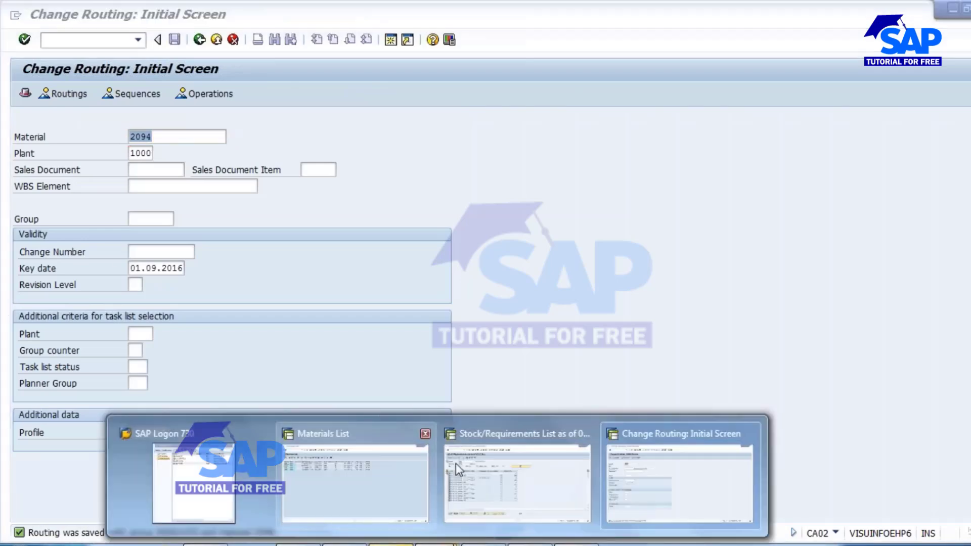
click(456, 464)
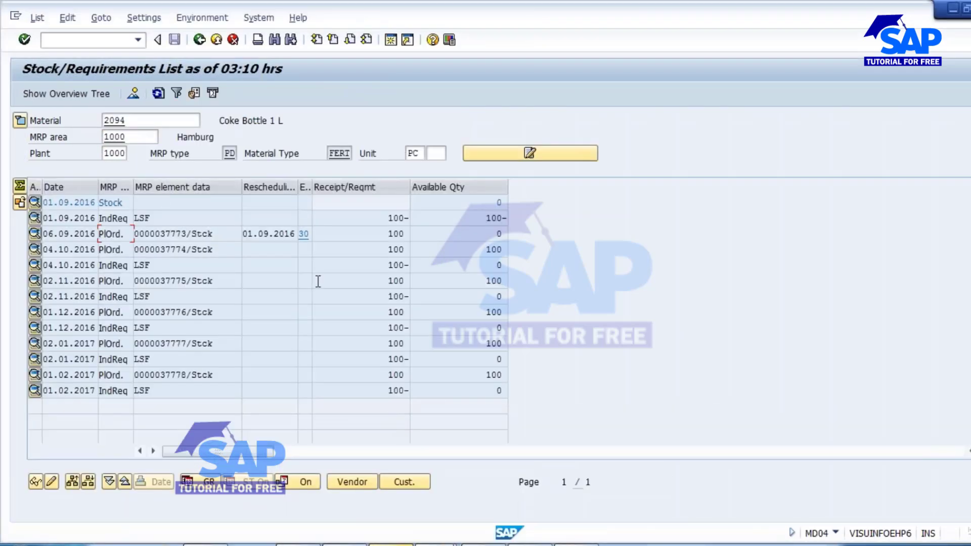
click(436, 544)
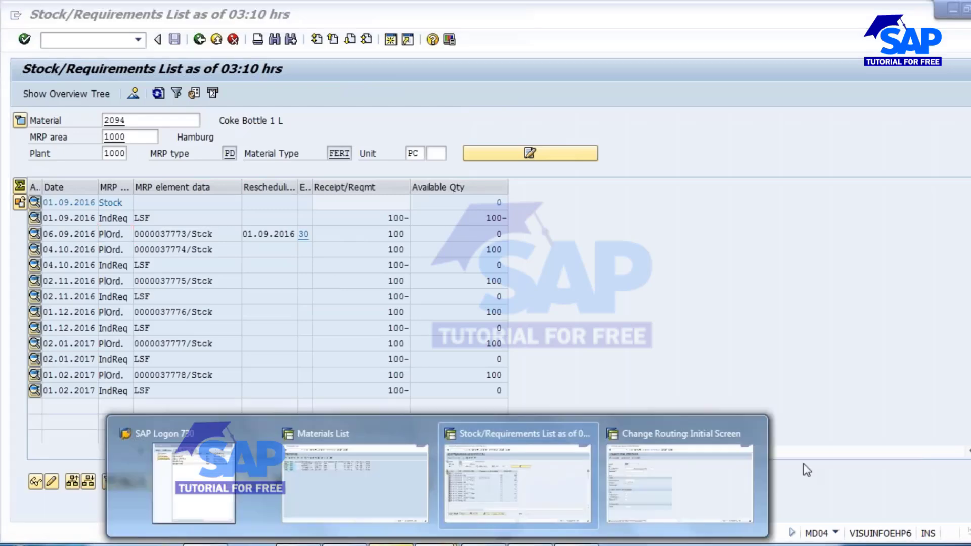
click(678, 456)
Start transaction MD02 in the routing session and run multi-level planning for material 2094 with planning mode 3.
click(83, 39)
text(/)
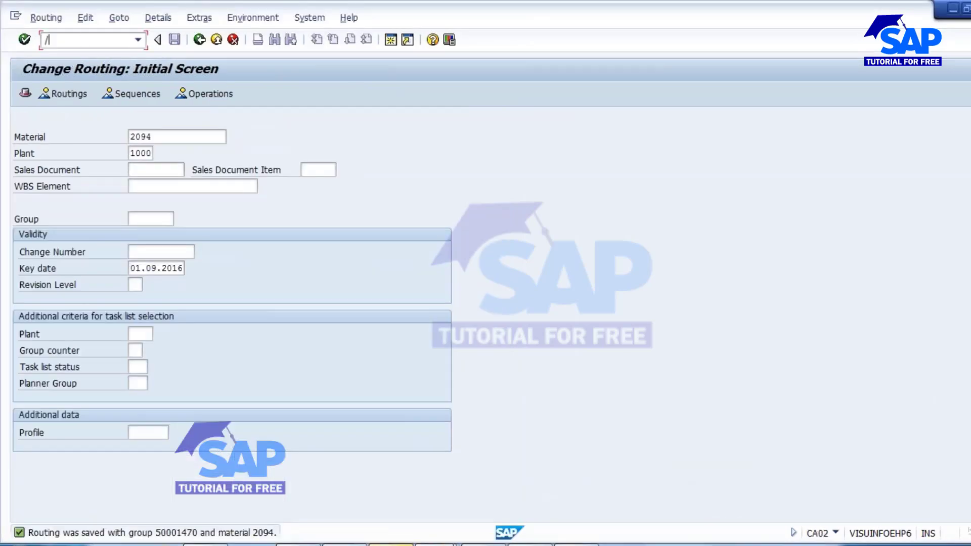
text(nmd02)
key(Return)
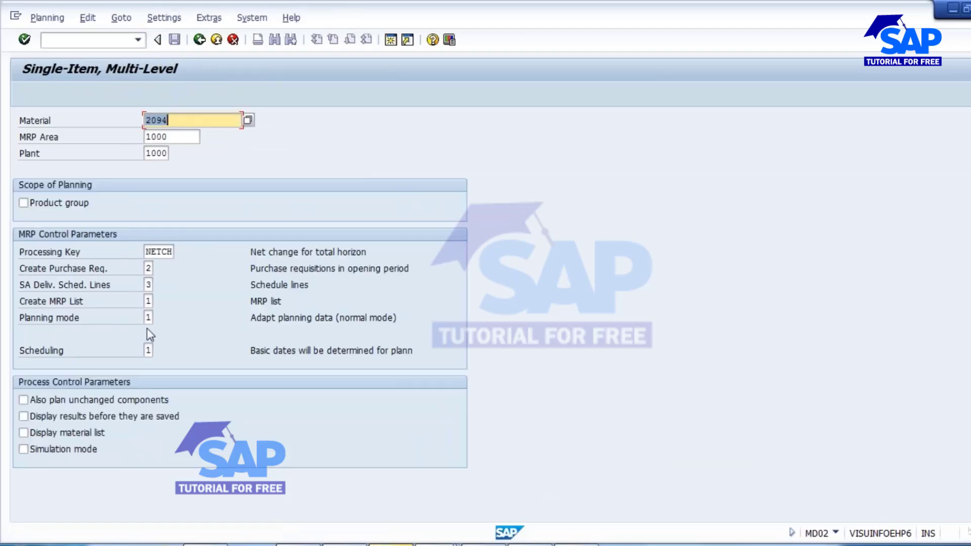
click(147, 318)
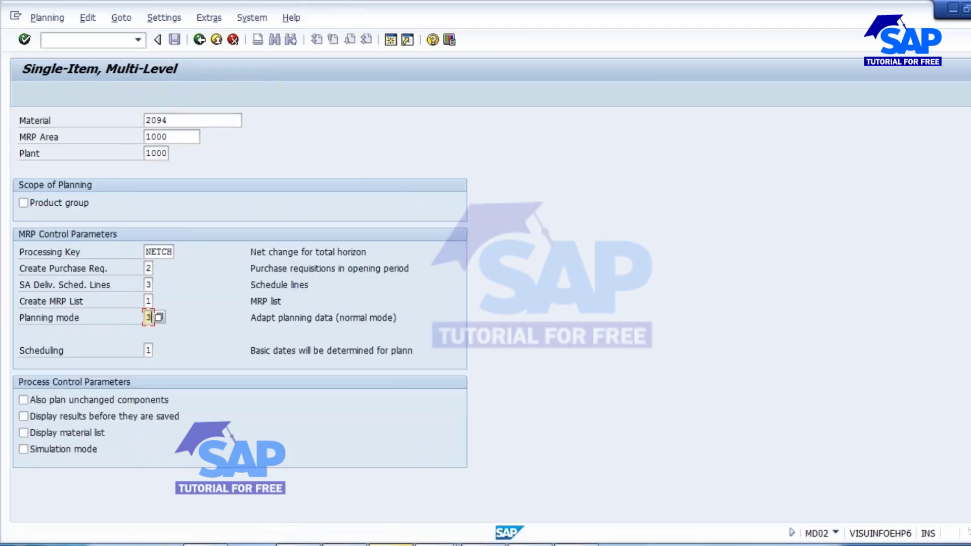
key(Return)
key(Return)
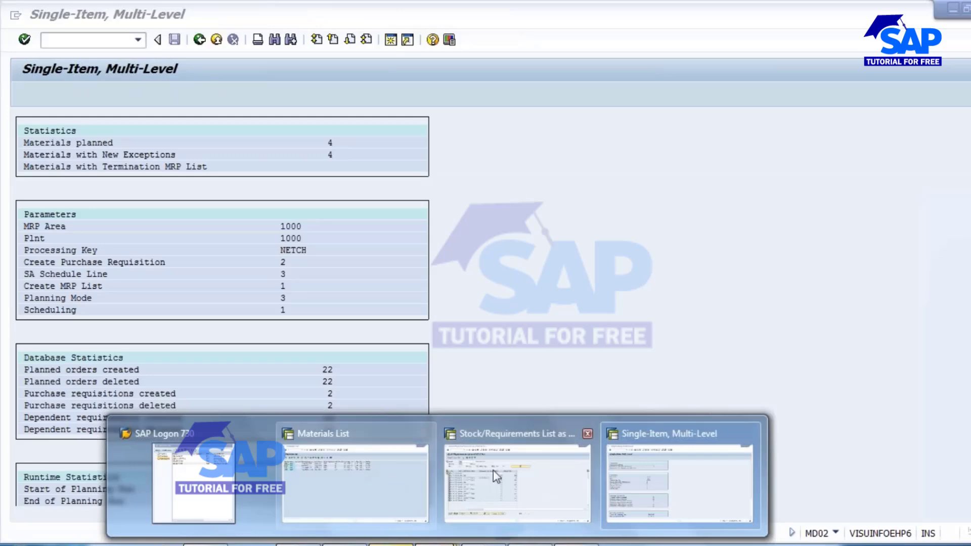
Refresh the stock/requirements list in its session and convert the planned order dated 06.09.2016 to a production order.
click(494, 469)
click(158, 93)
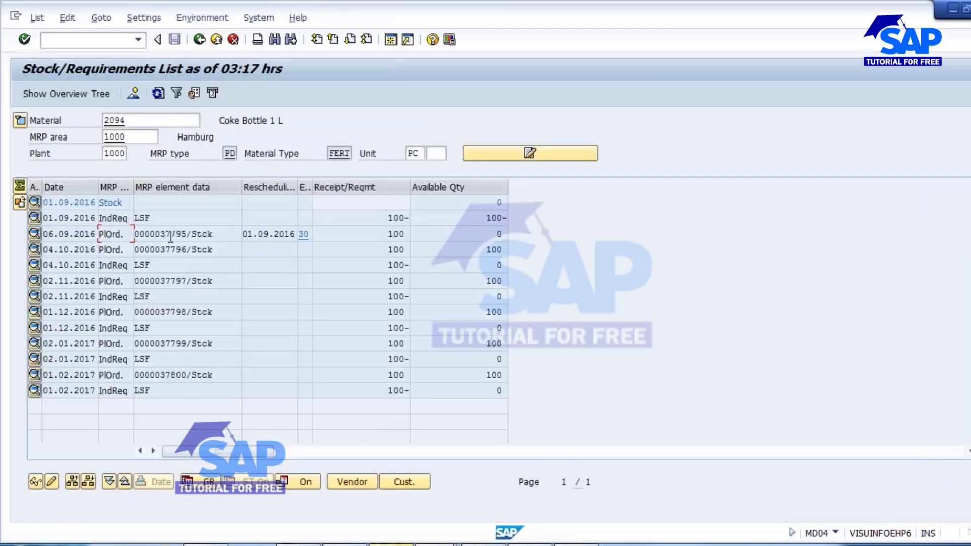
click(178, 253)
double_click(182, 235)
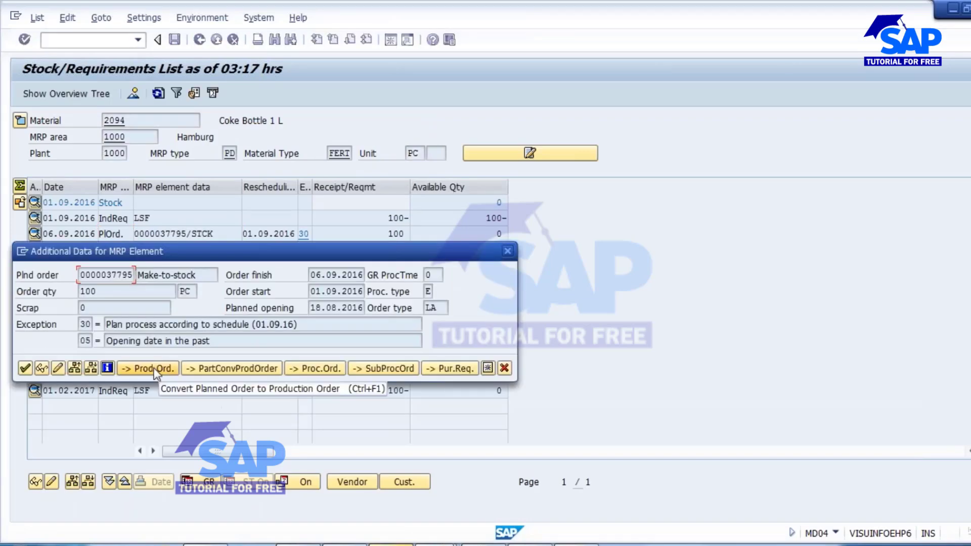
click(152, 369)
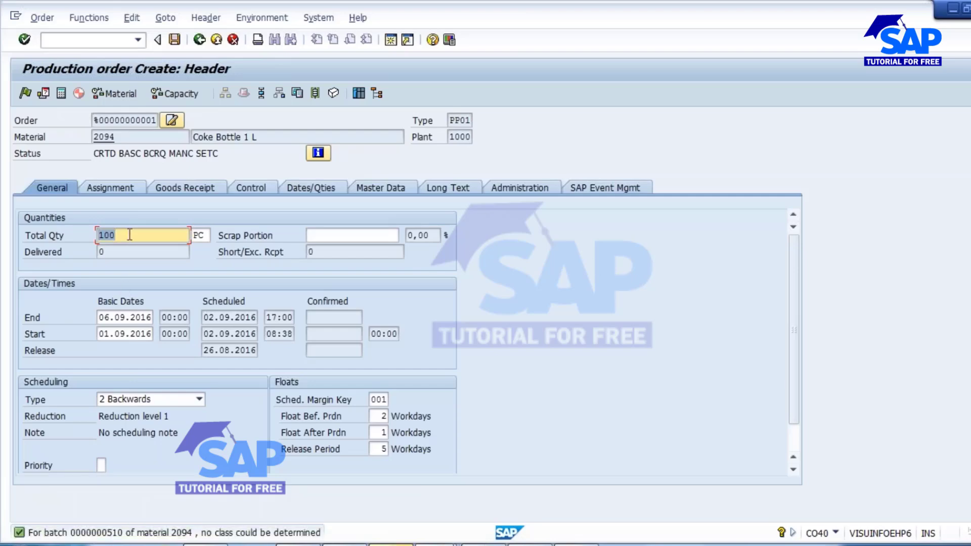
Check the production order's component overview, and go through operations 0010, 0020 and 0030 in its operation overview.
click(280, 94)
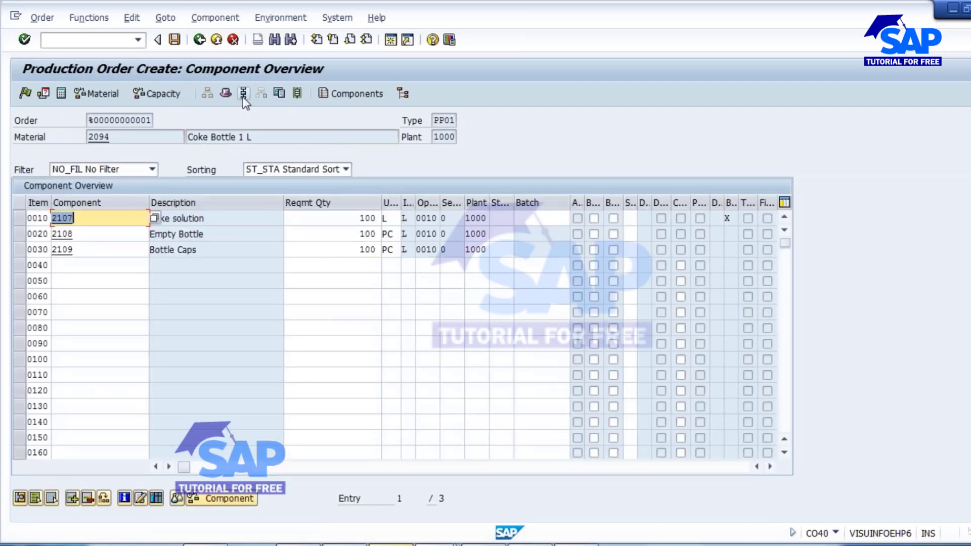
click(244, 93)
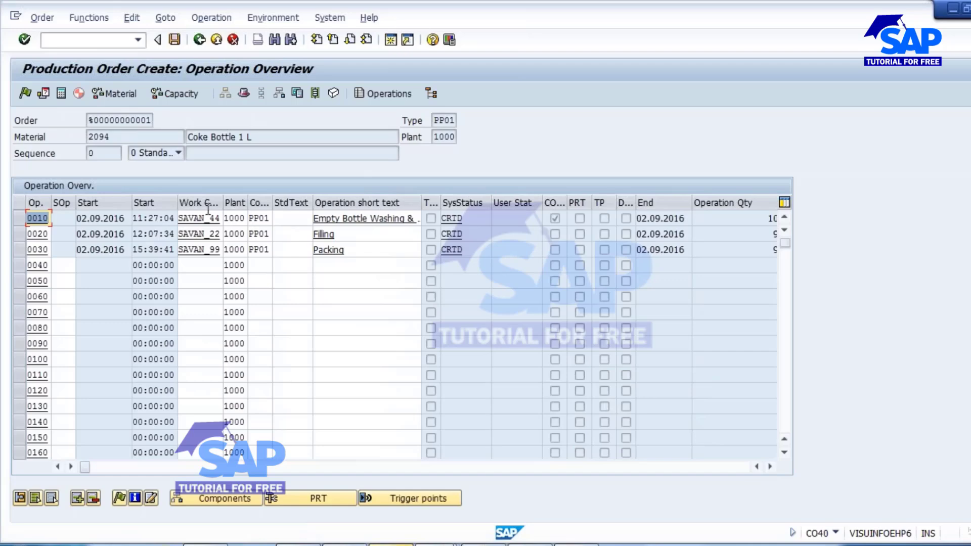
click(38, 218)
click(43, 234)
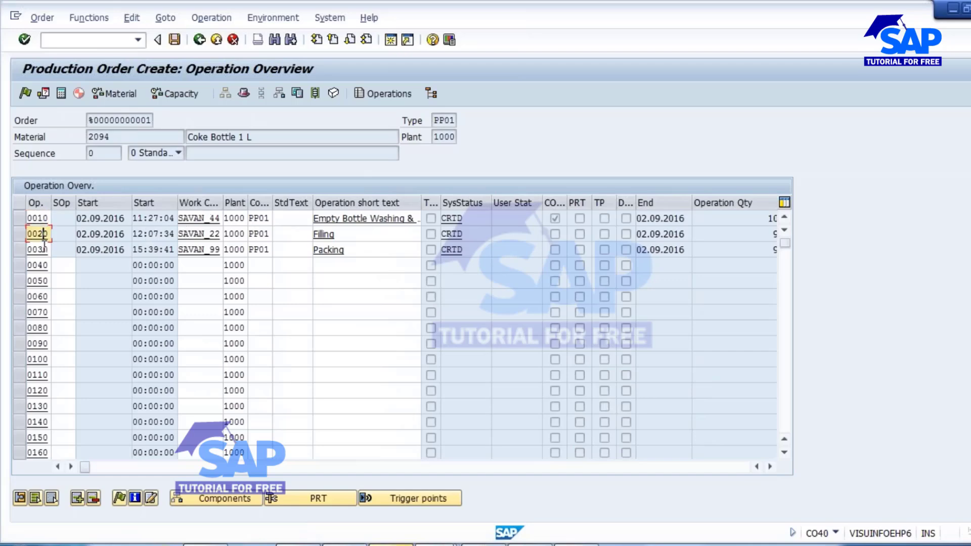
click(44, 250)
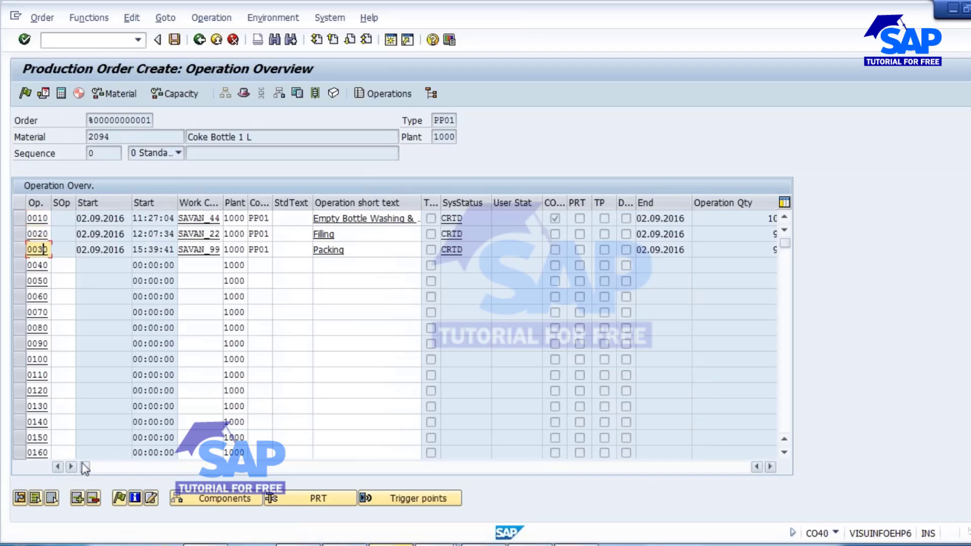
Compare the Operation Qty values of the washing operation 0010 and the subsequent operations 0020 and 0030.
drag(84, 466, 165, 469)
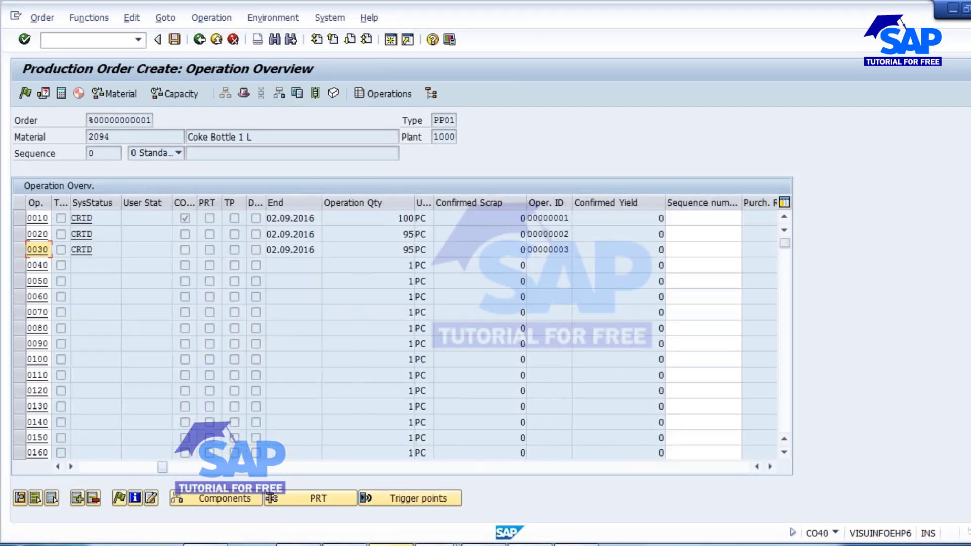
click(19, 218)
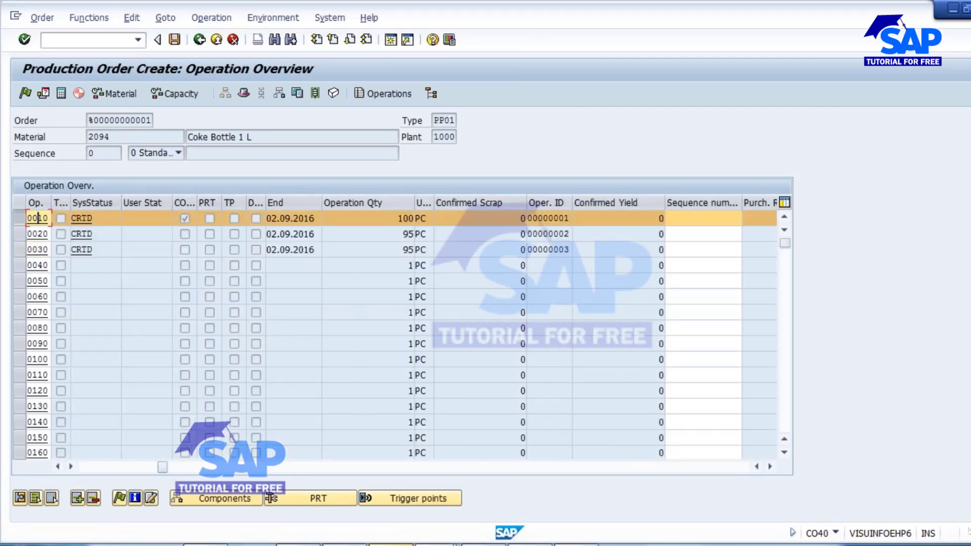
double_click(405, 218)
drag(20, 235, 20, 248)
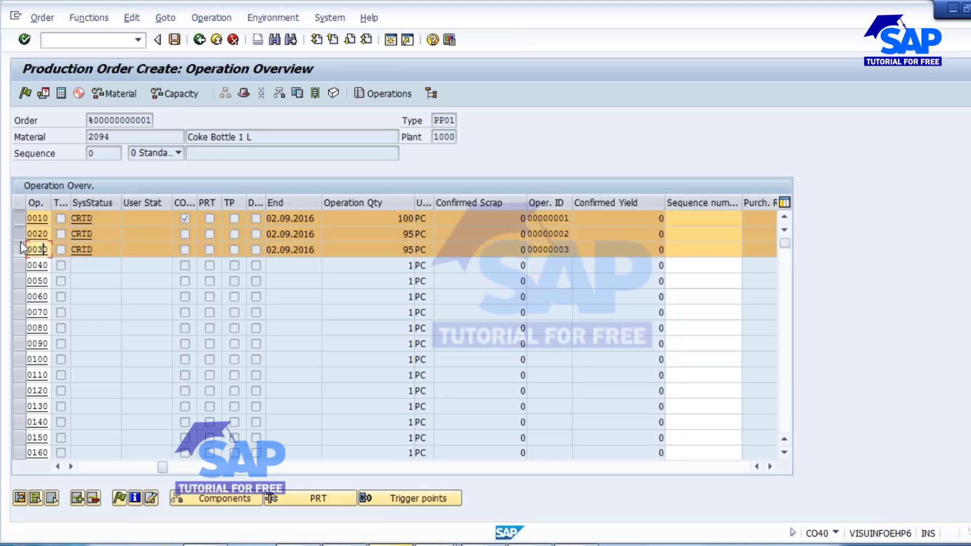
click(21, 218)
double_click(408, 233)
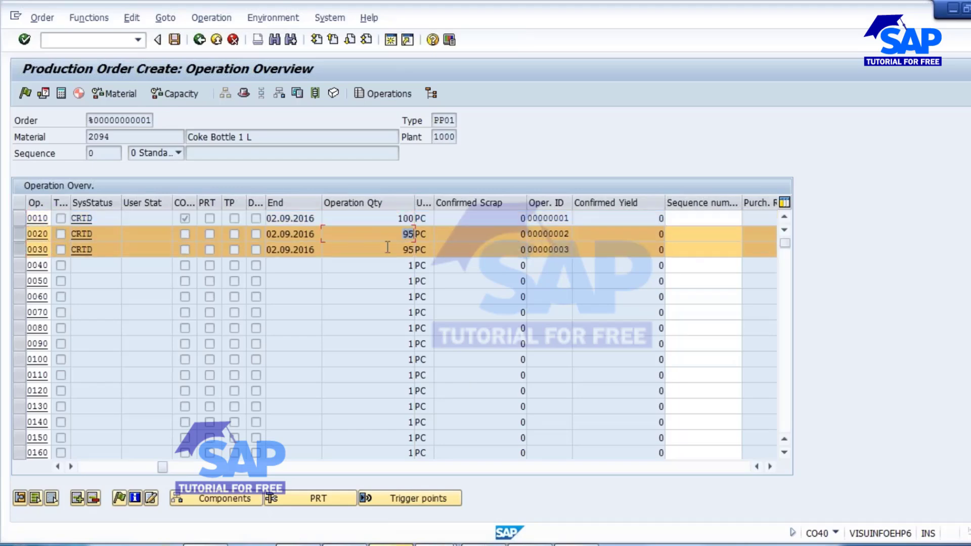
double_click(387, 248)
click(19, 234)
click(20, 250)
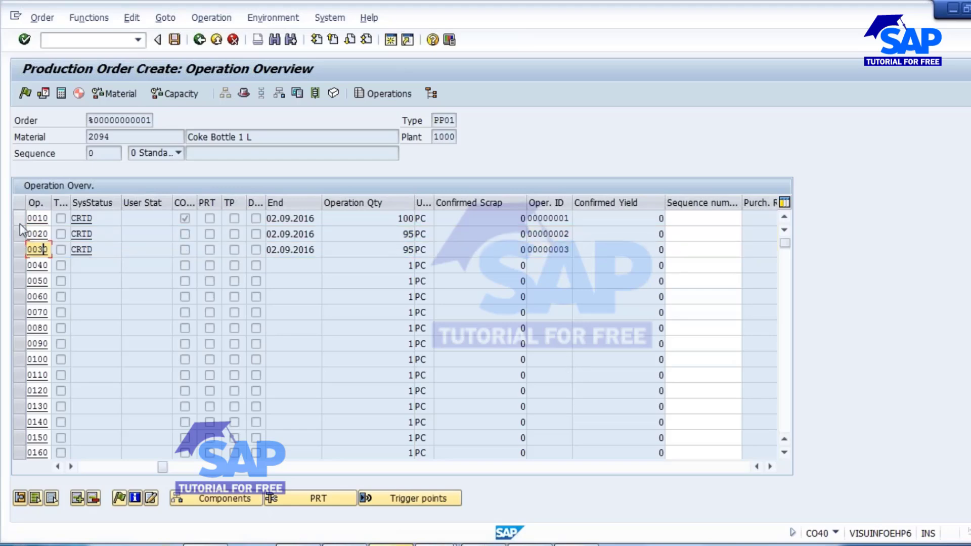
click(19, 220)
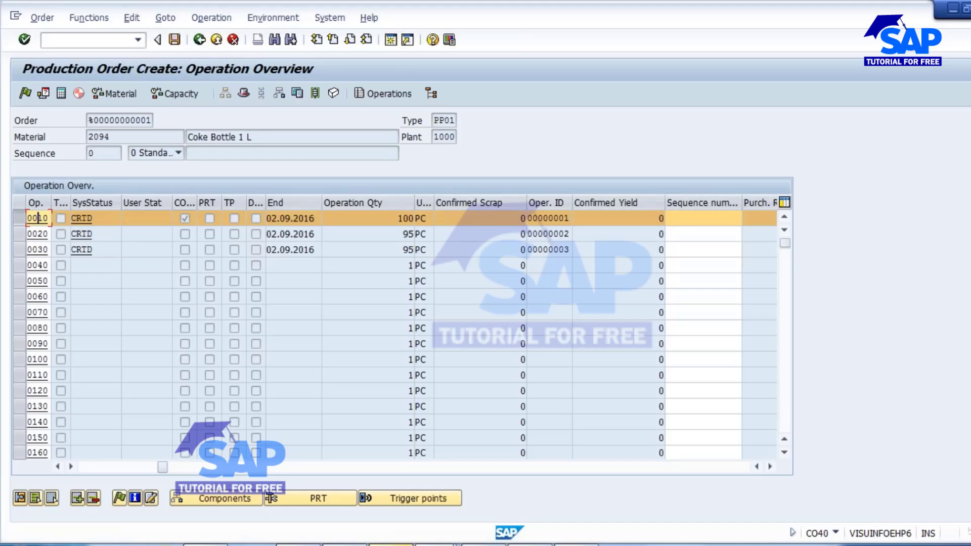
click(20, 221)
double_click(408, 234)
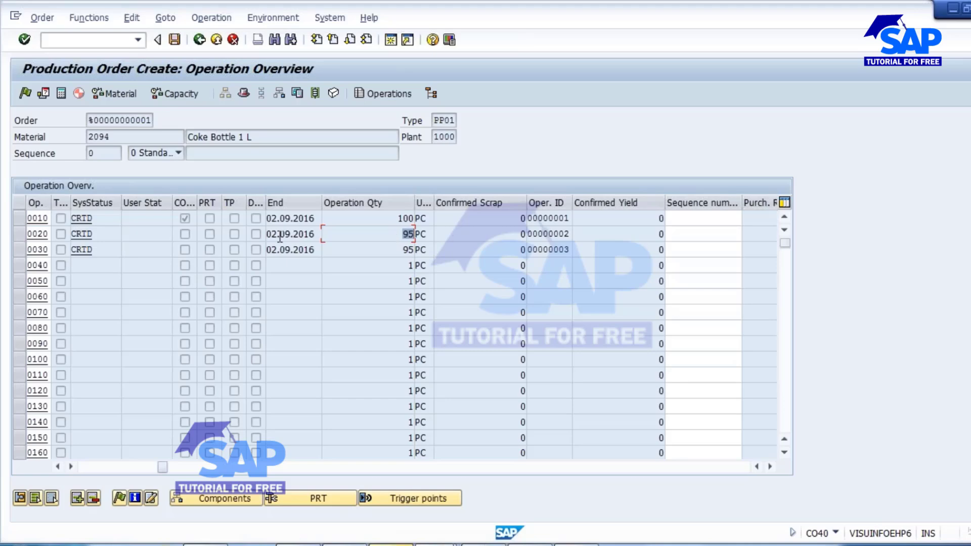
drag(21, 233, 21, 250)
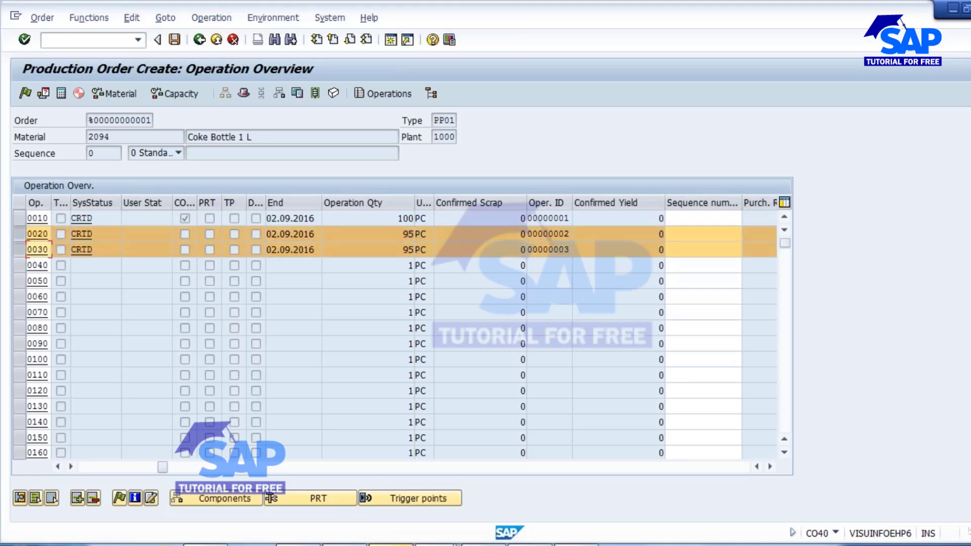
double_click(406, 234)
double_click(401, 250)
click(20, 249)
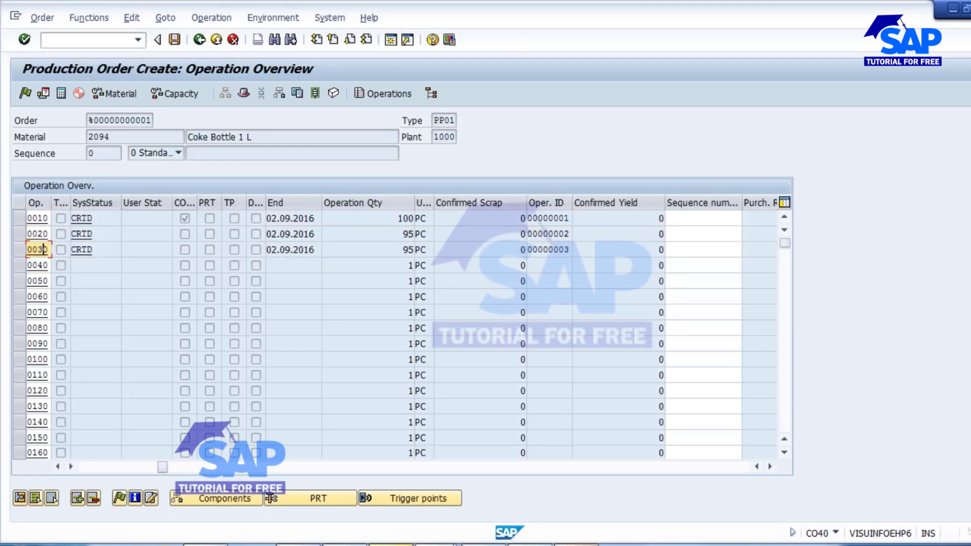
Switch to the PowerPoint presentation and select slide 8, "Scrap Categories and Their Effect".
click(576, 545)
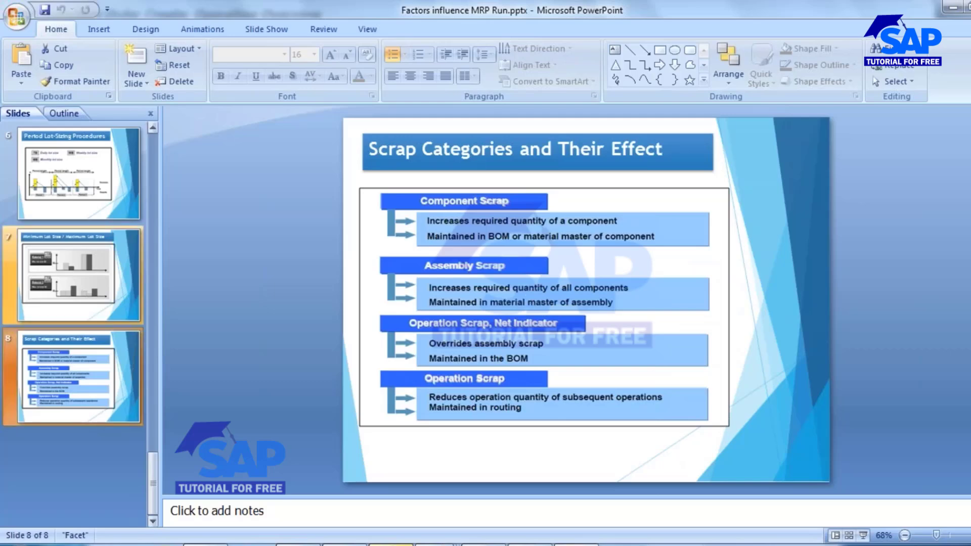
click(86, 364)
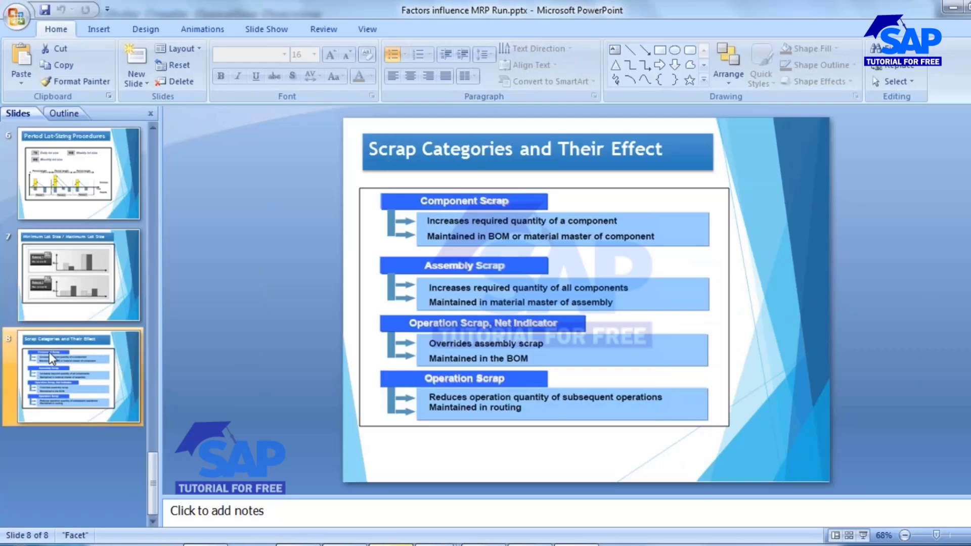